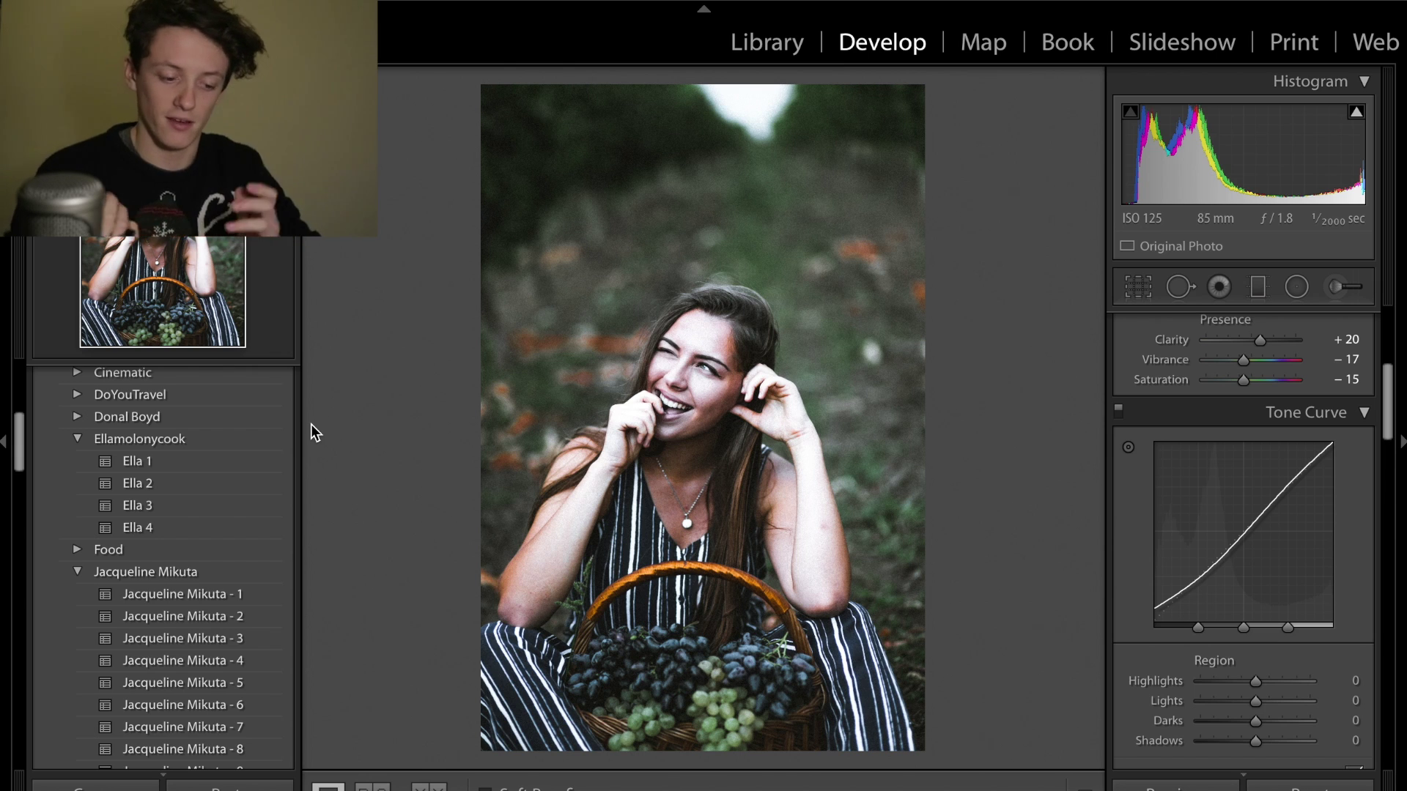
Compare the before and after versions of the grape-basket portrait, the denim-overalls photo and the close-up red-hat portrait.
{"action": "key", "text": "backslash"}
{"action": "key", "text": "backslash"}
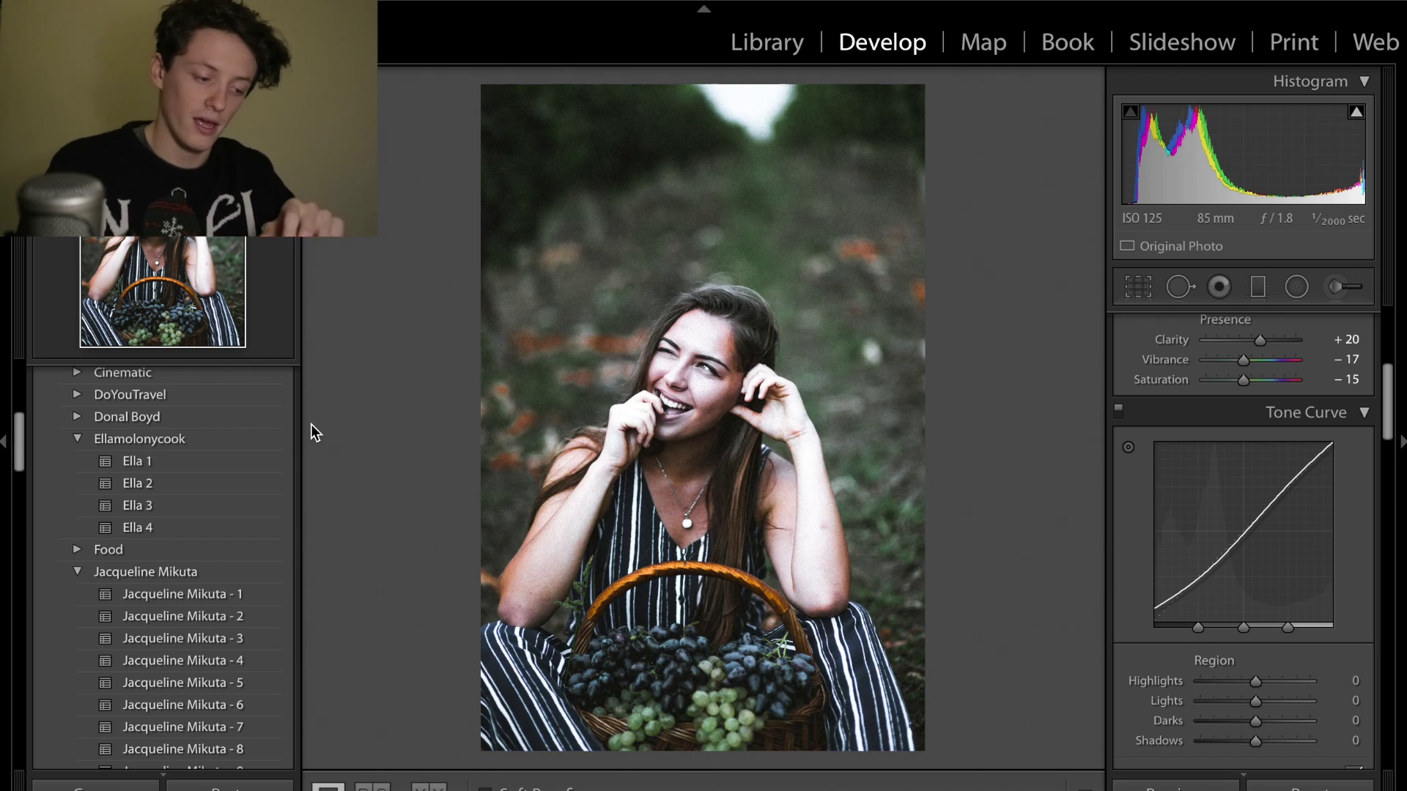
{"action": "key", "text": "Right"}
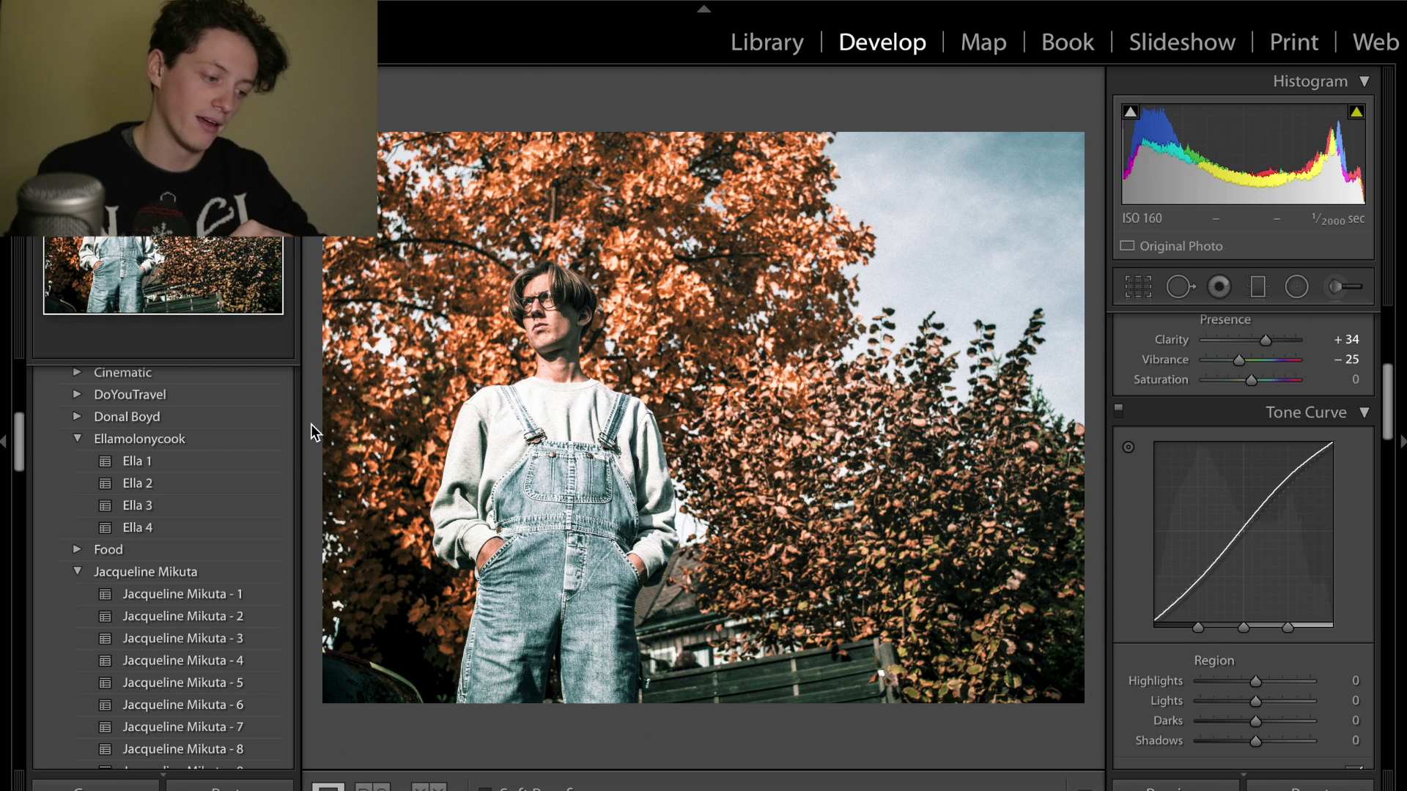
{"action": "key", "text": "backslash"}
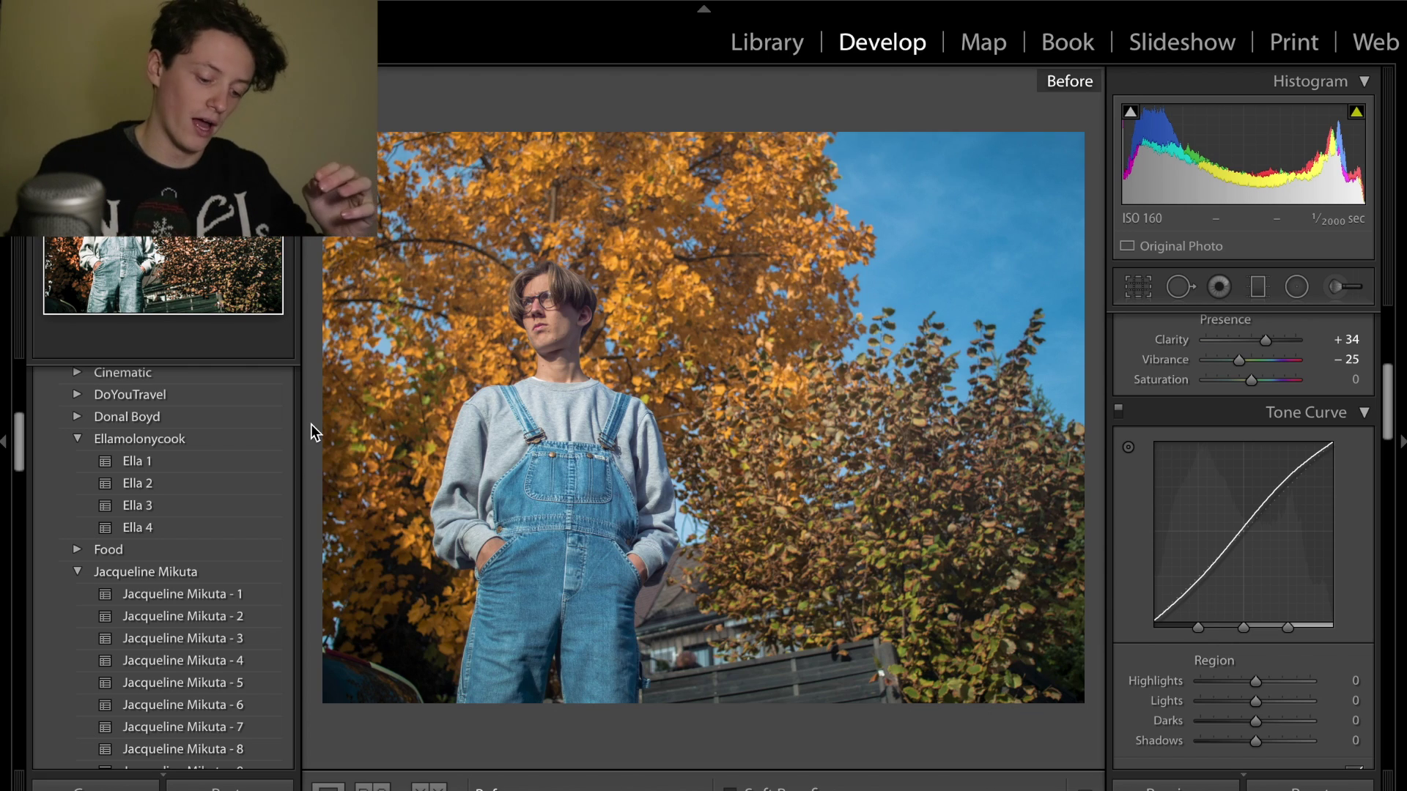
{"action": "key", "text": "backslash"}
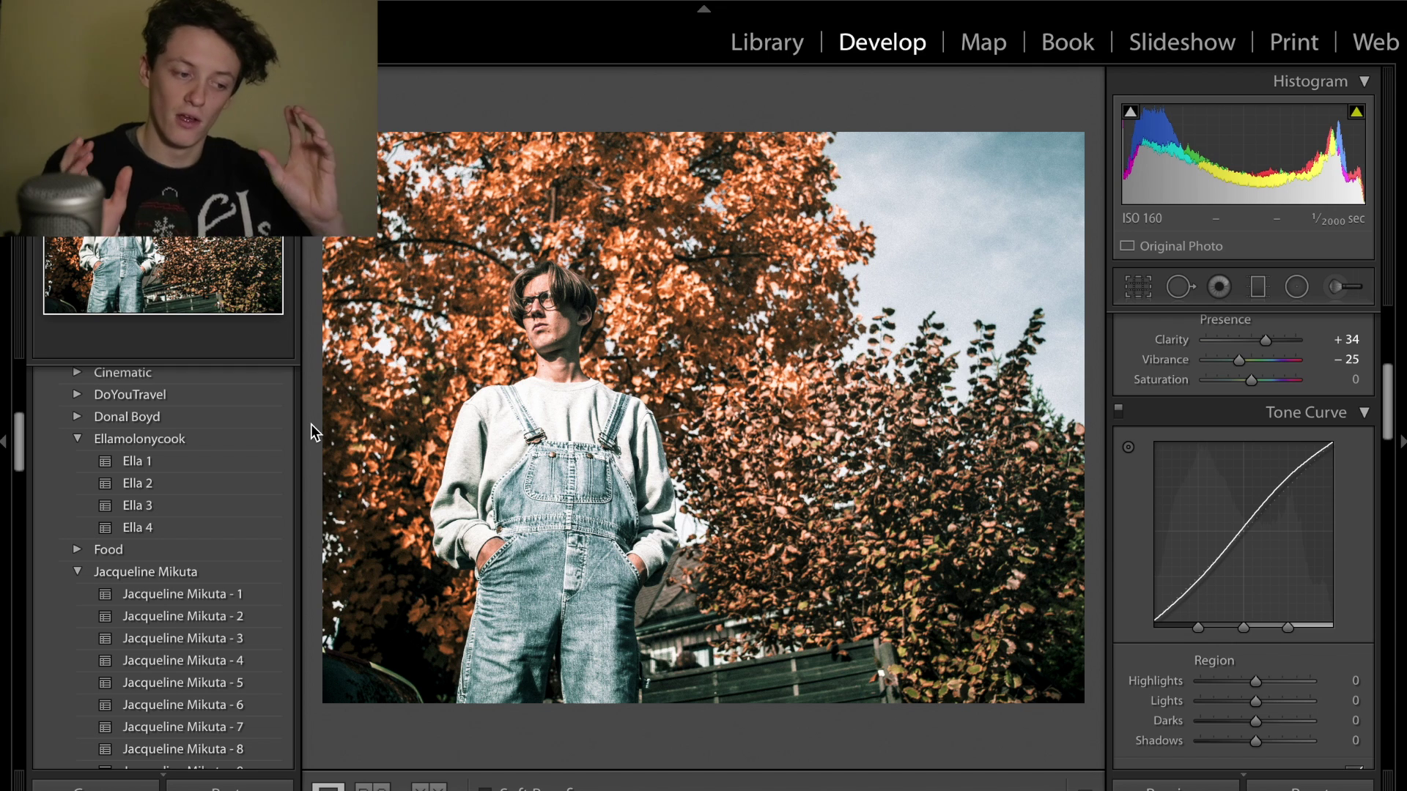
{"action": "key", "text": "Right"}
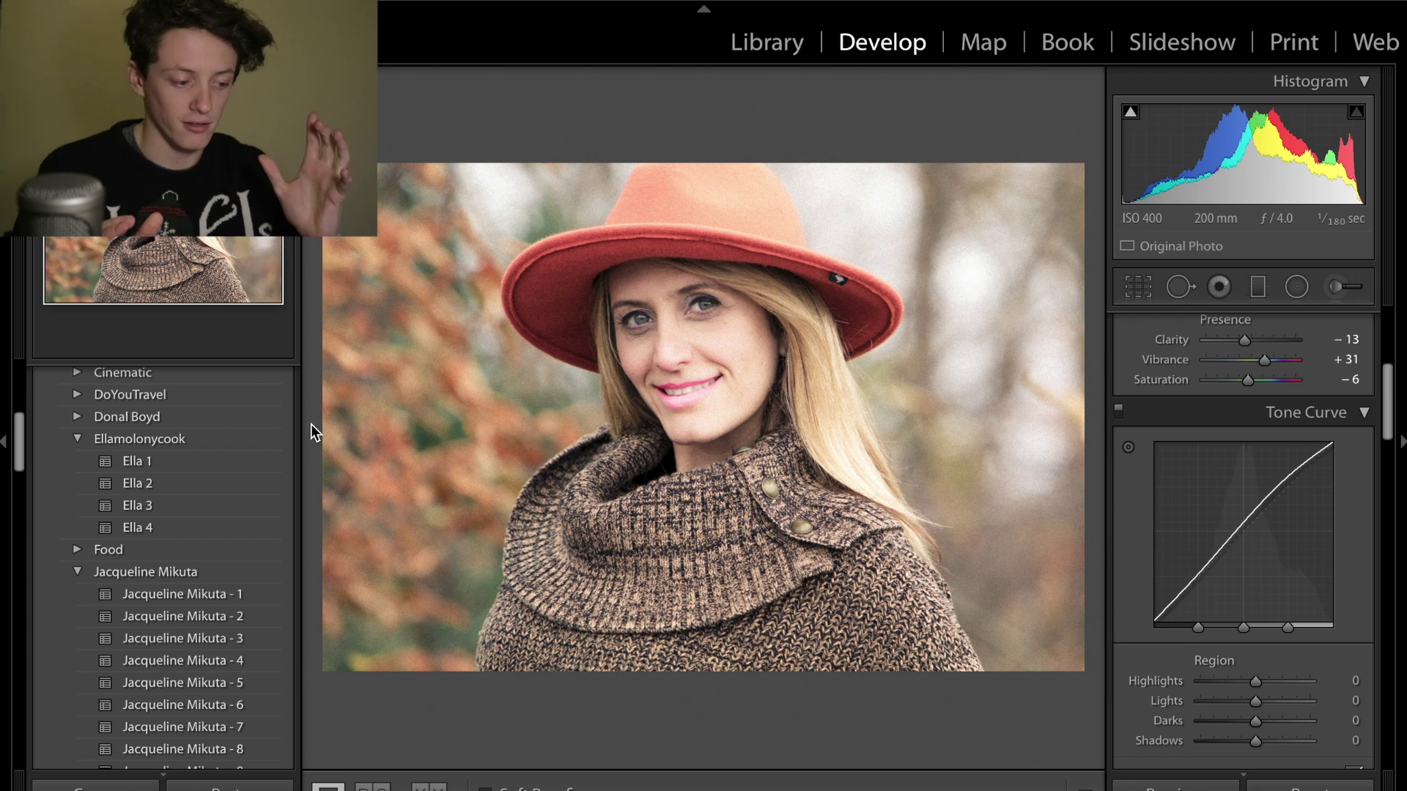
{"action": "key", "text": "backslash"}
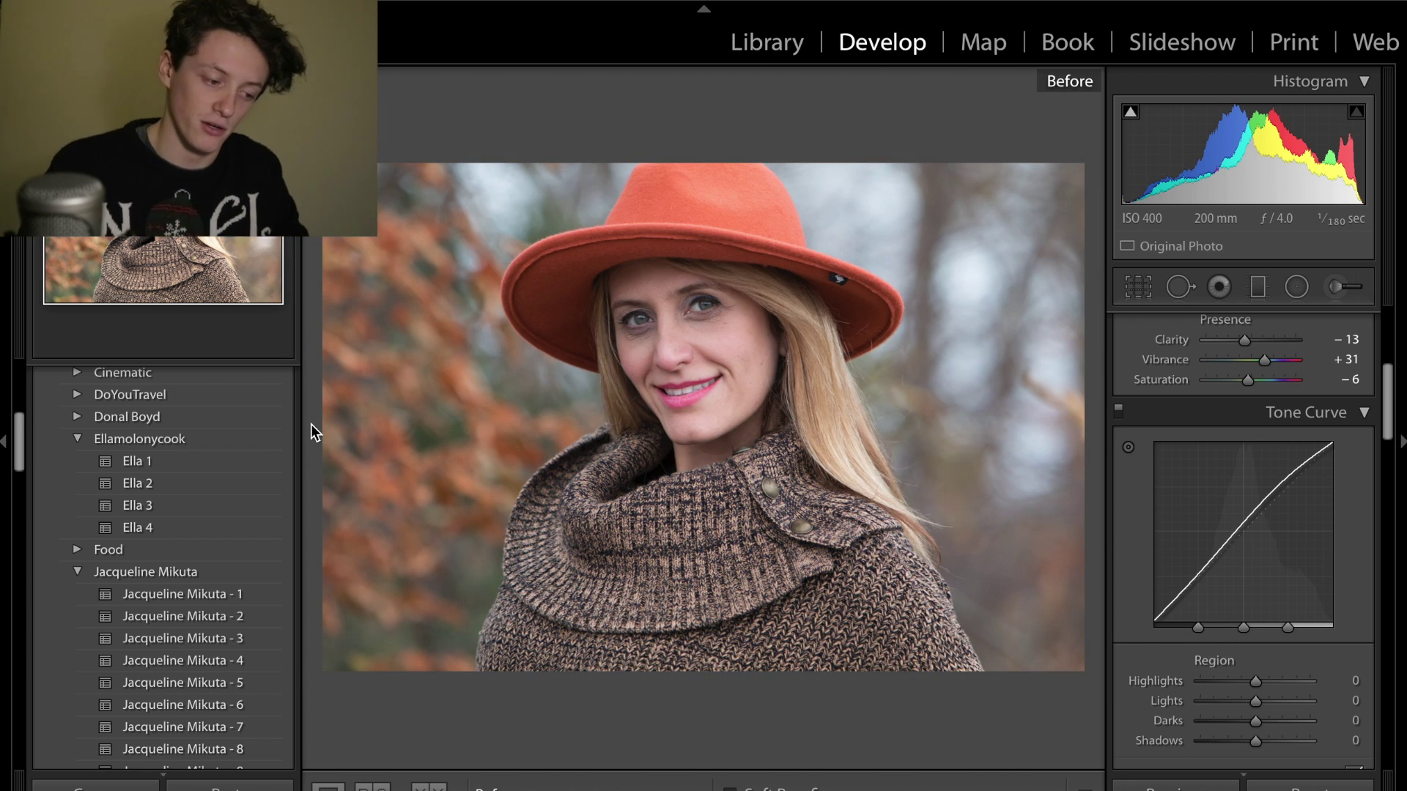
{"action": "key", "text": "backslash"}
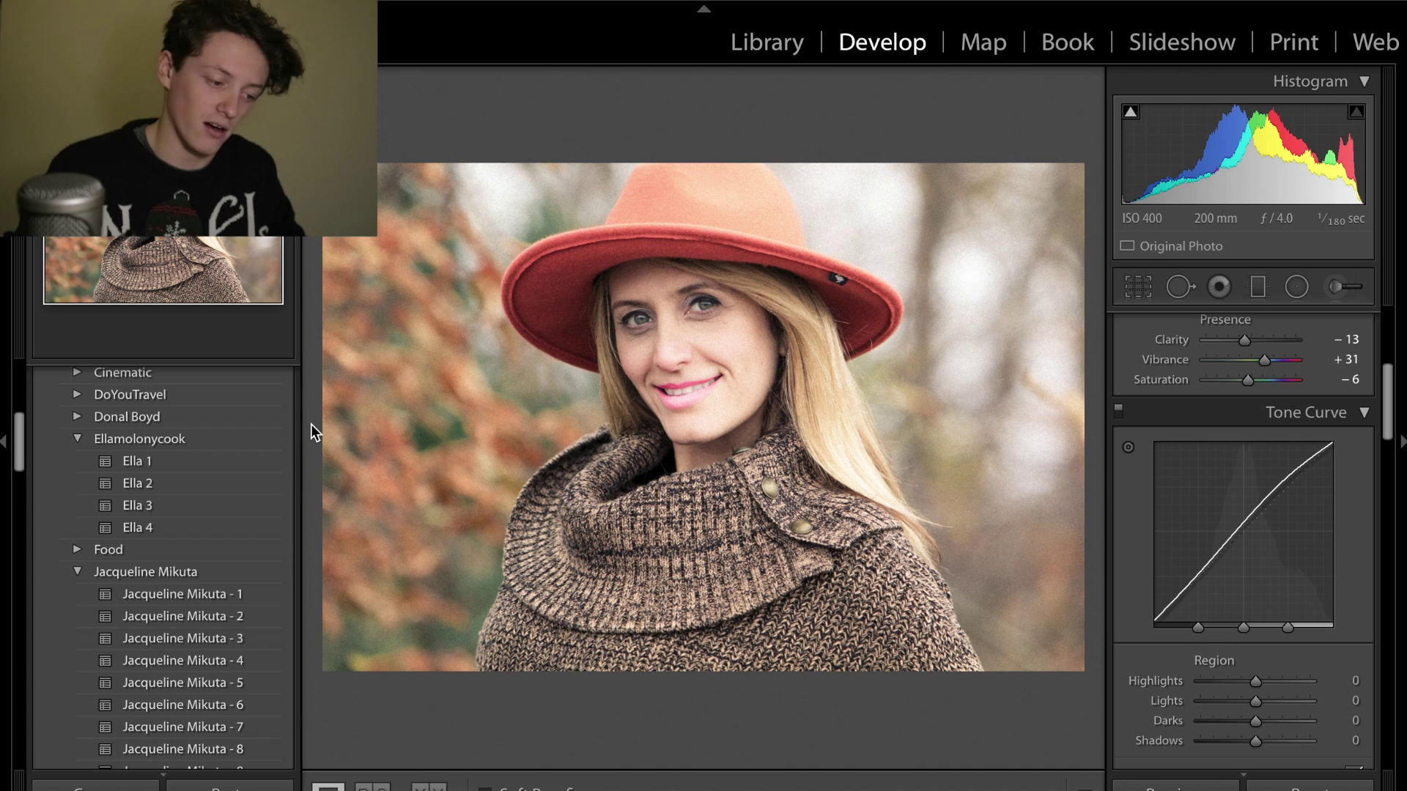
Compare before and after versions of the autumn-leaves hat photo and the hillside back-view photo, and open the unedited seaside portrait.
{"action": "key", "text": "Right"}
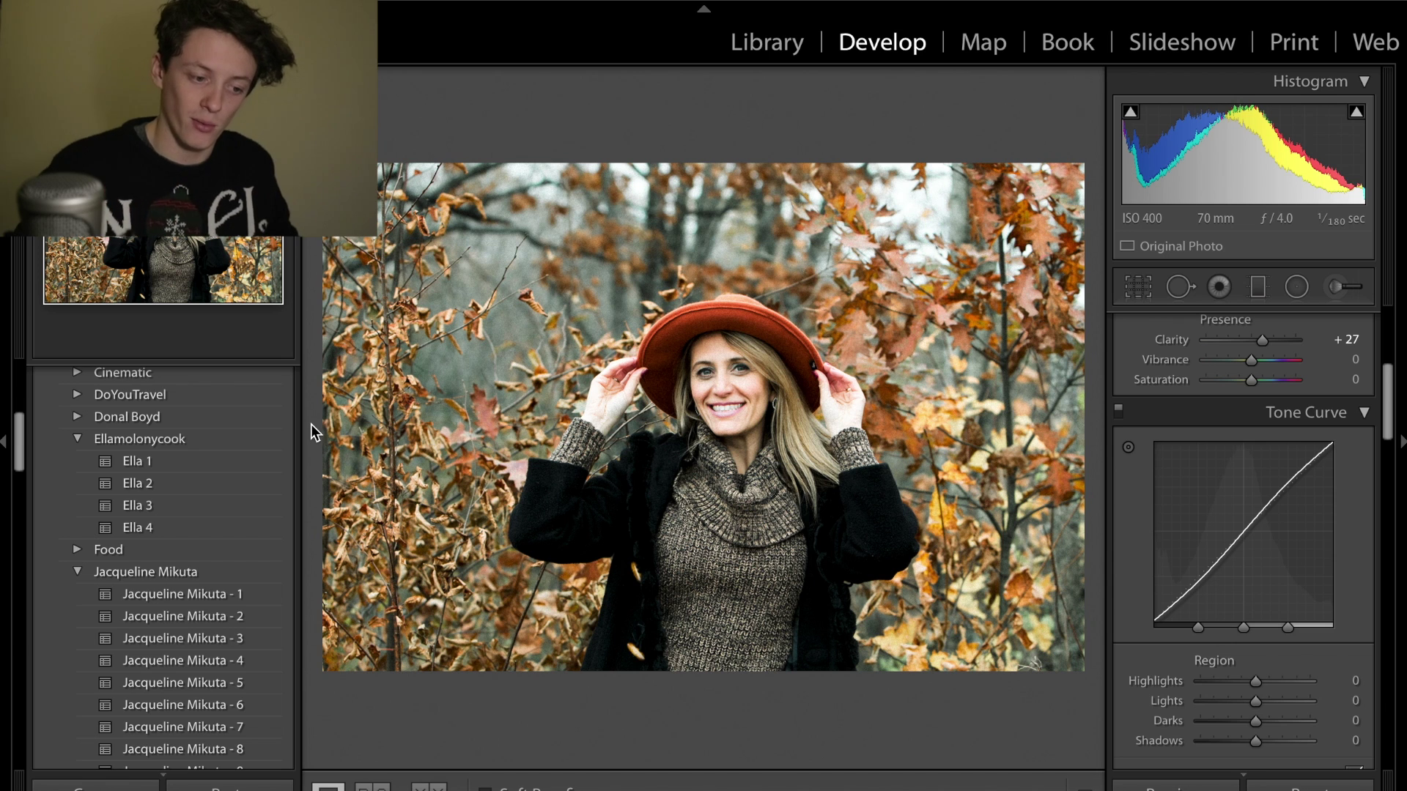
{"action": "key", "text": "backslash"}
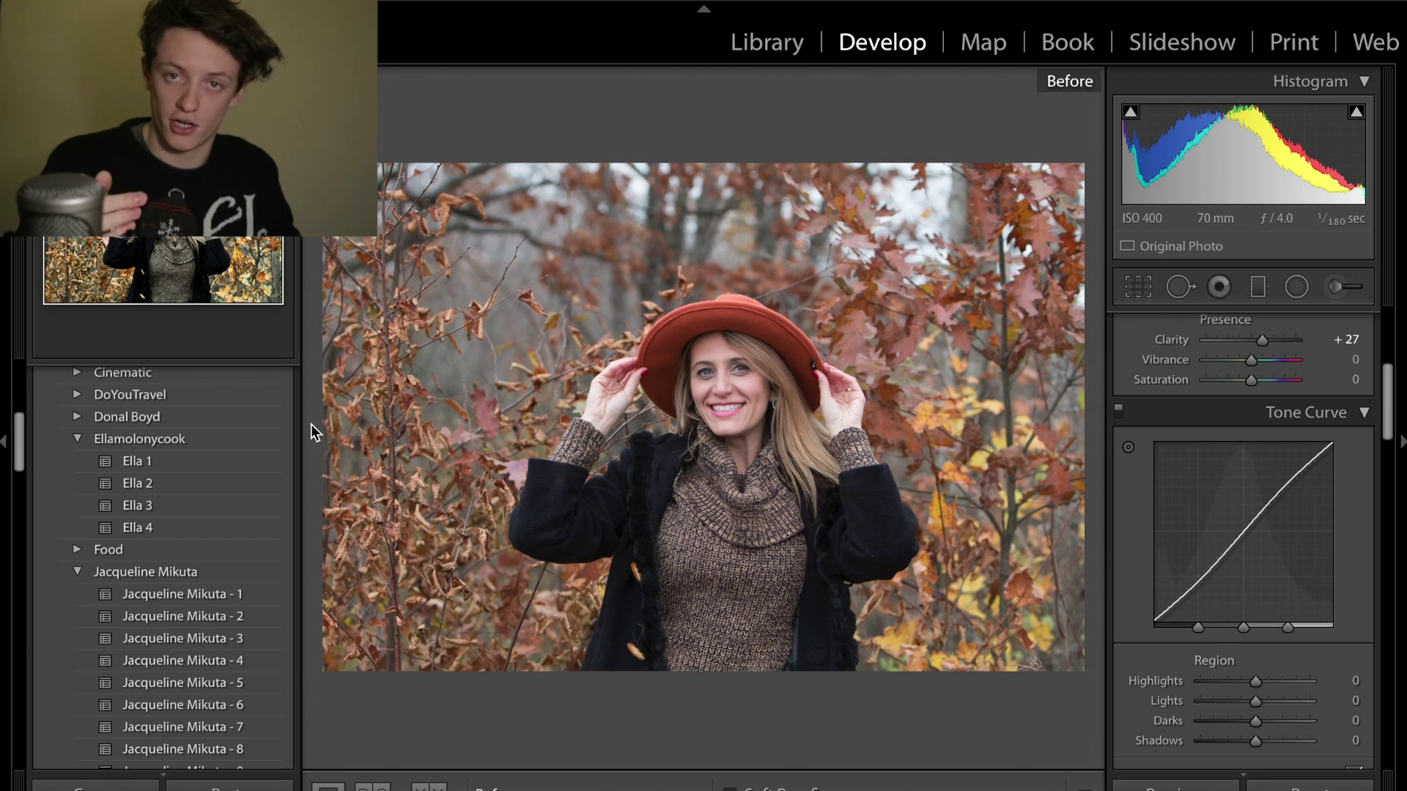
{"action": "key", "text": "backslash"}
{"action": "key", "text": "backslash"}
{"action": "key", "text": "backslash"}
{"action": "key", "text": "Right"}
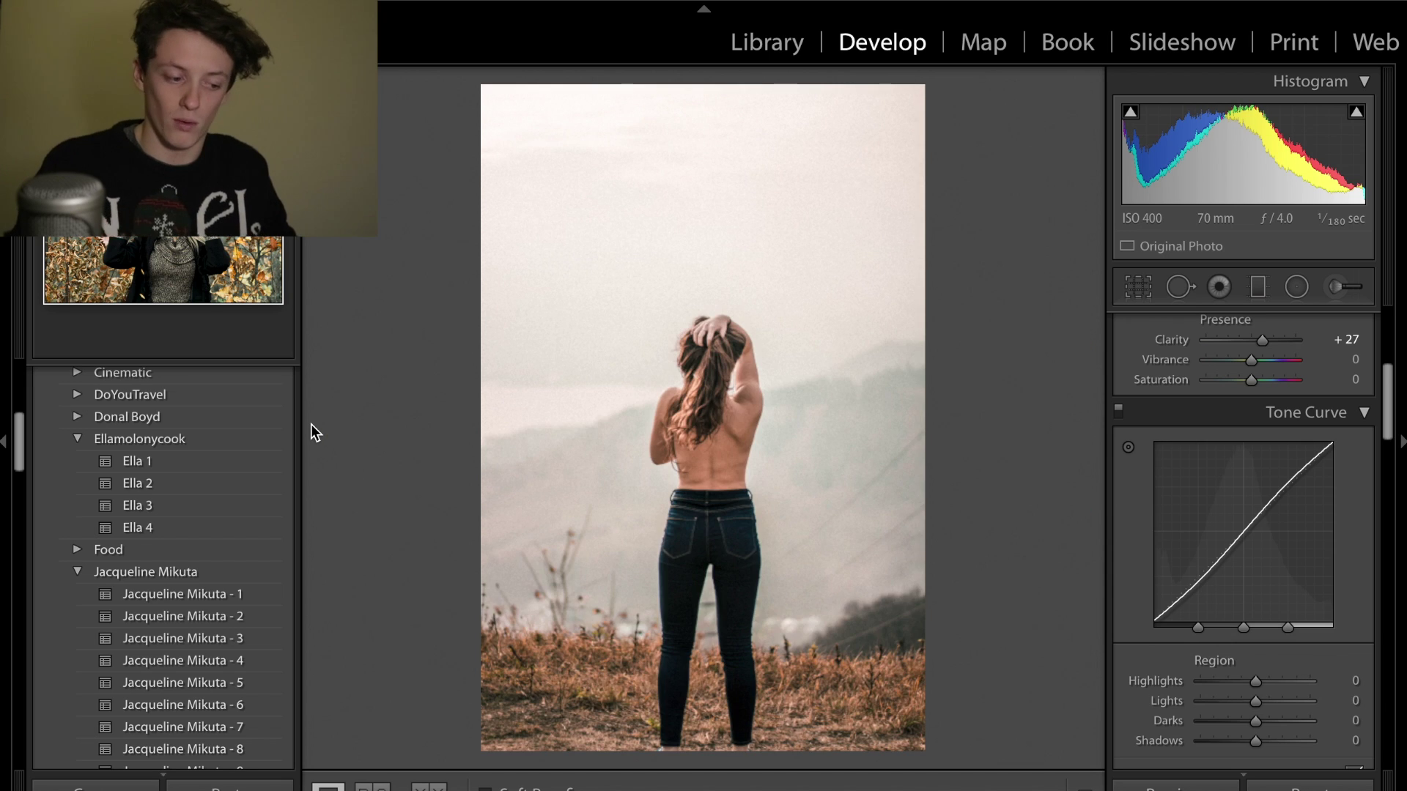
{"action": "key", "text": "backslash"}
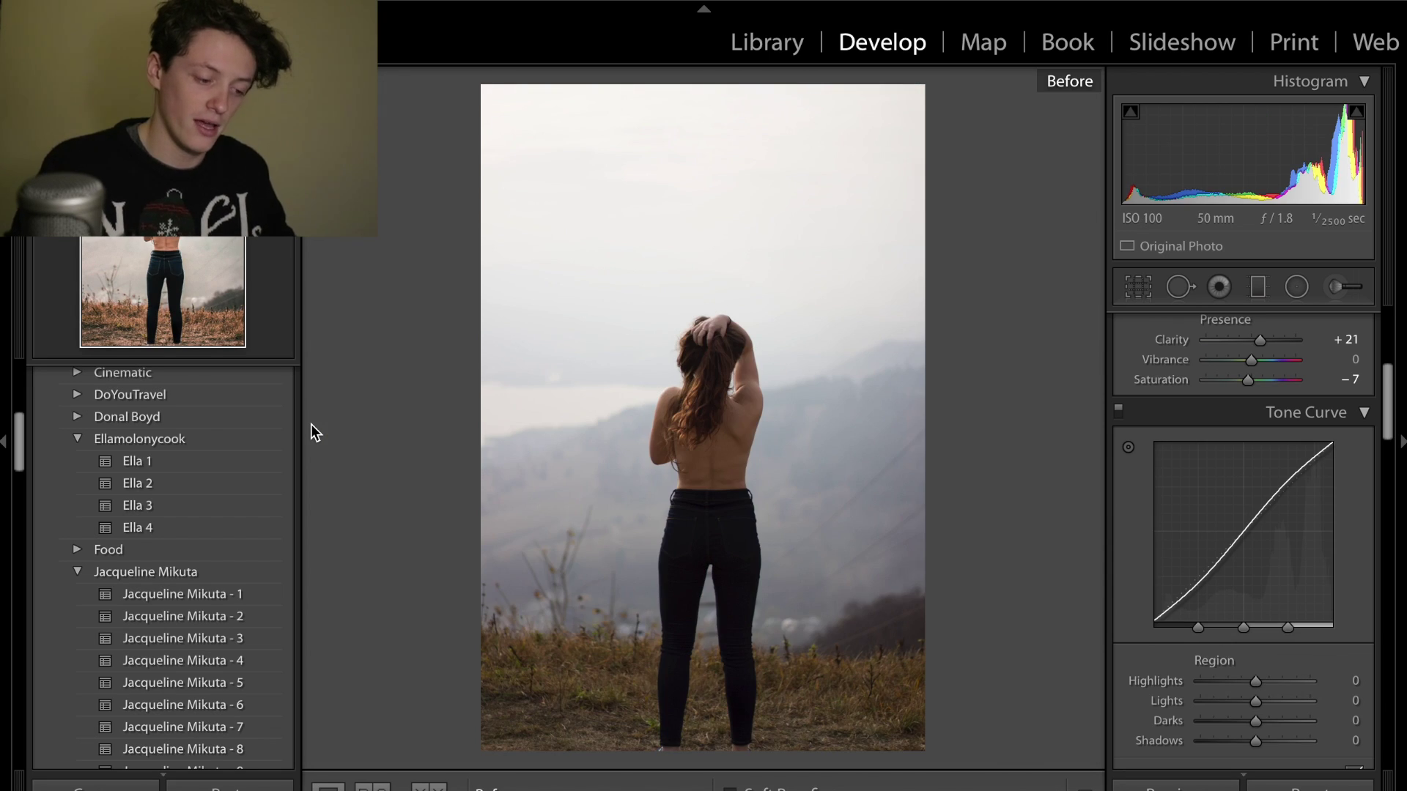
{"action": "key", "text": "backslash"}
{"action": "key", "text": "Right"}
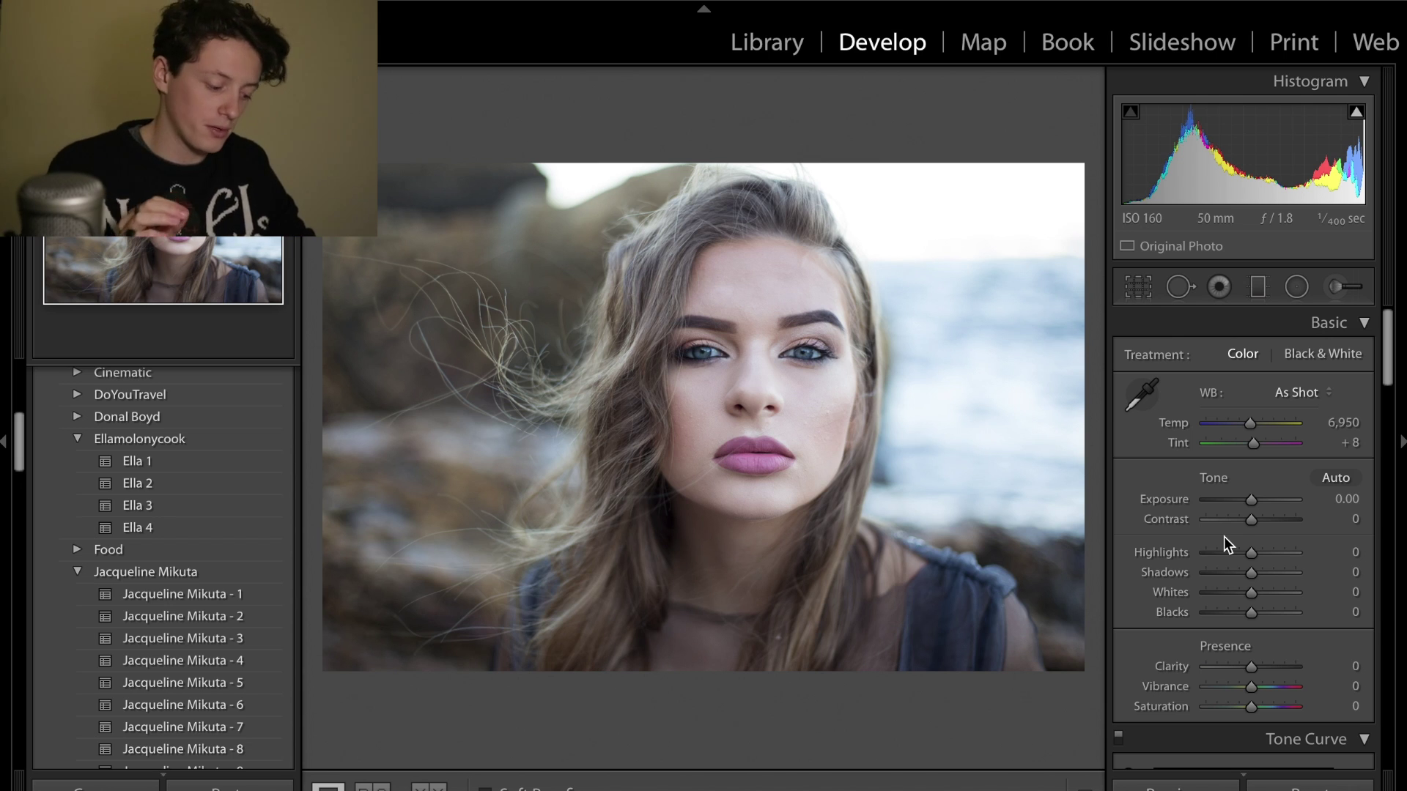
Check the Instagram reference photo in the browser and set the seaside portrait's white balance to Temp 9,444 and Tint −3.
{"action": "key", "text": "super+Tab"}
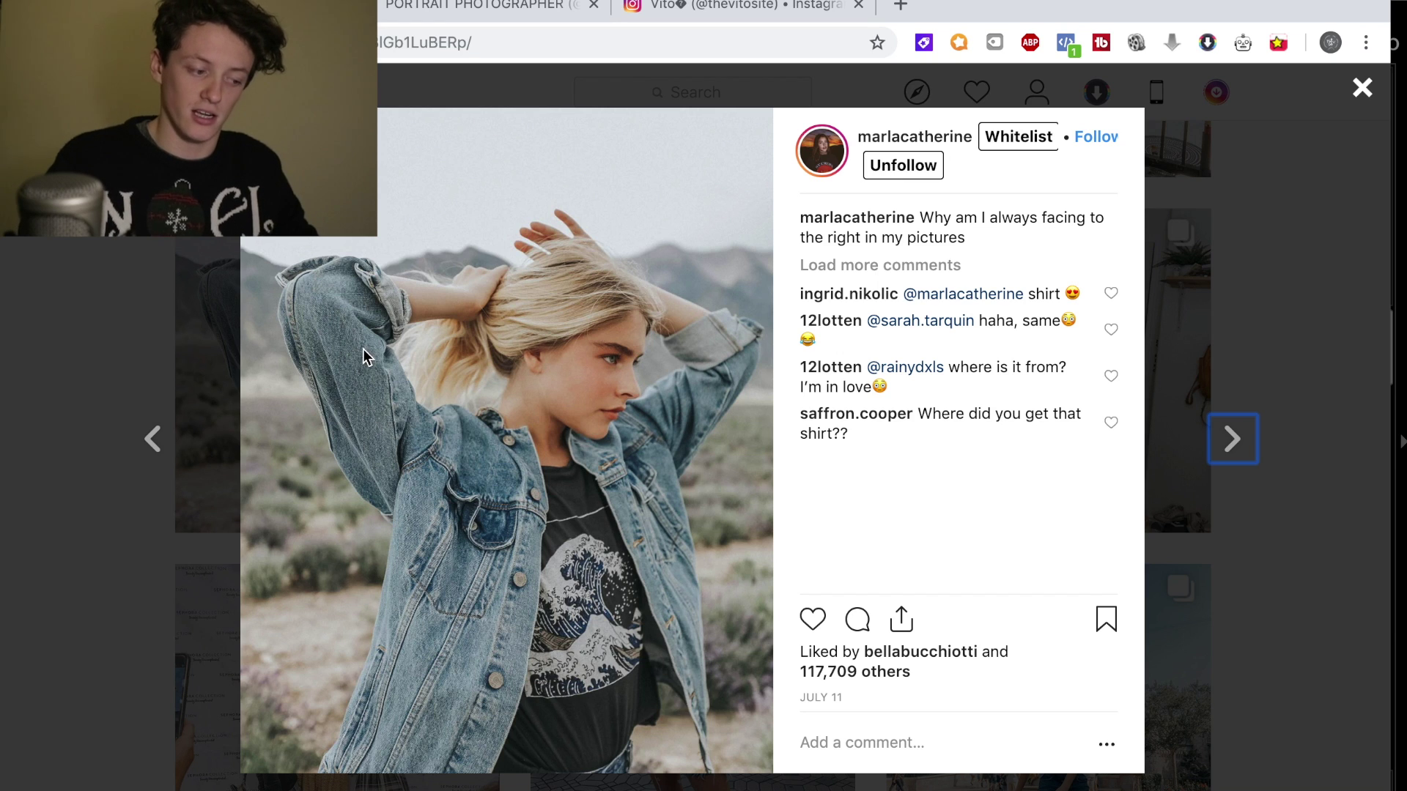
{"action": "key", "text": "super+Tab"}
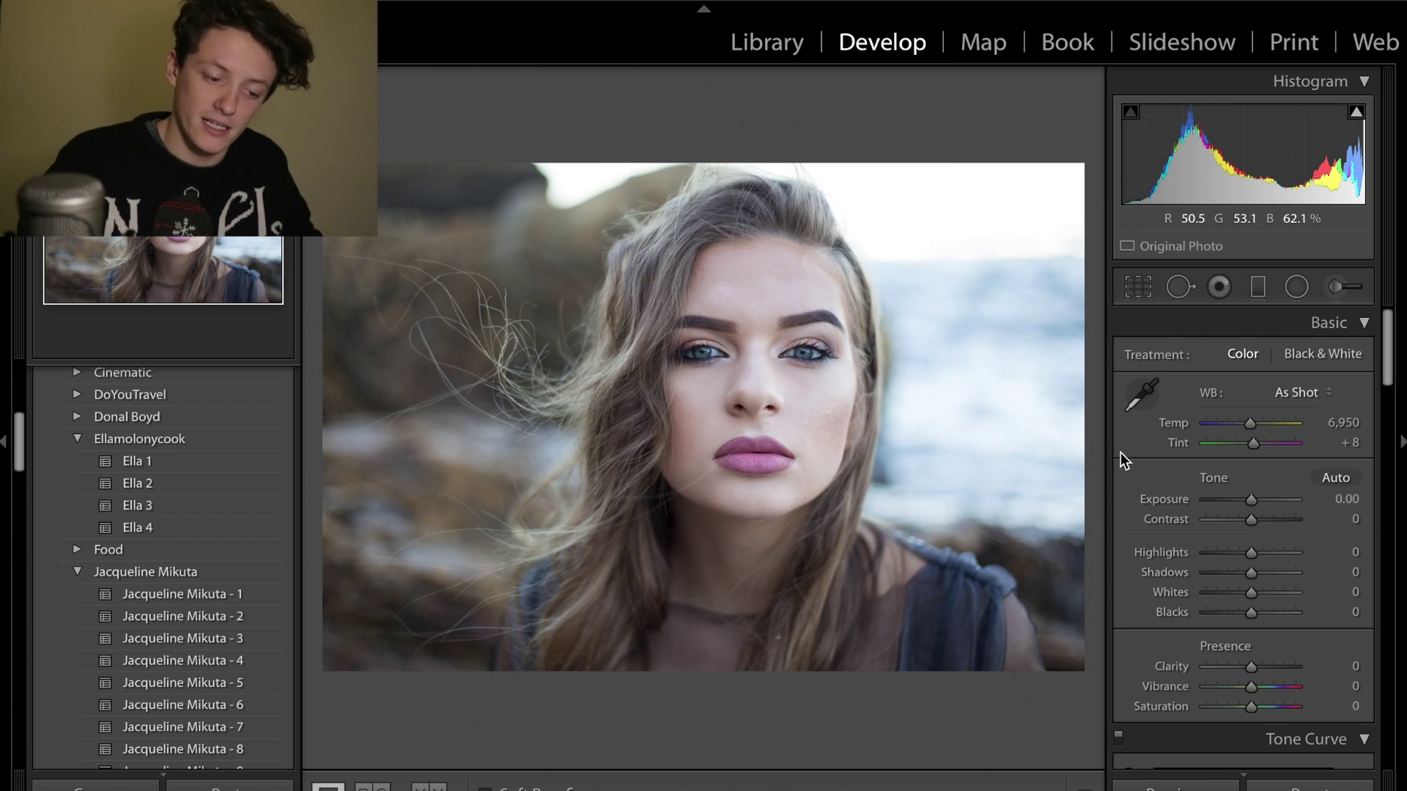
{"action": "left_click", "coordinate": [1348, 424]}
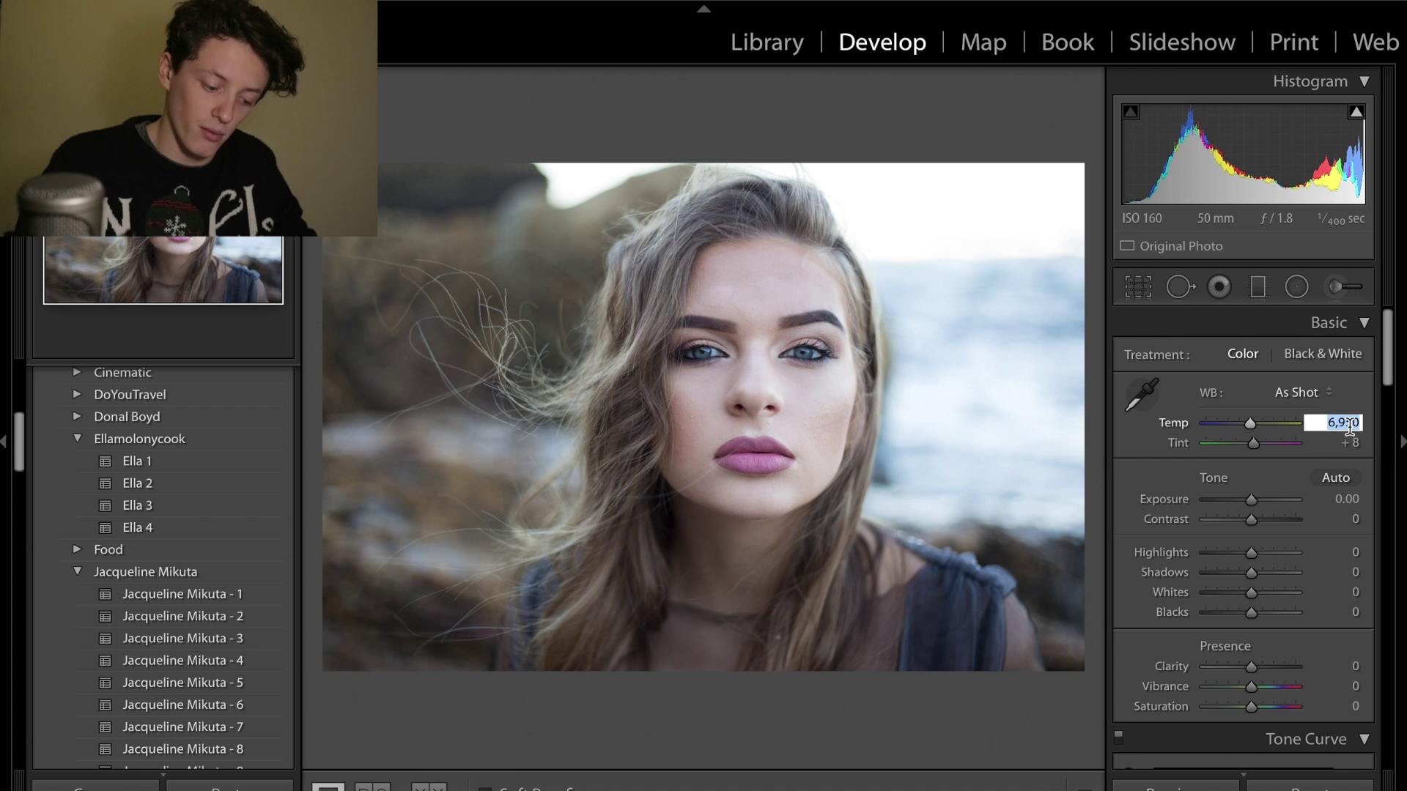
{"action": "key", "text": "BackSpace"}
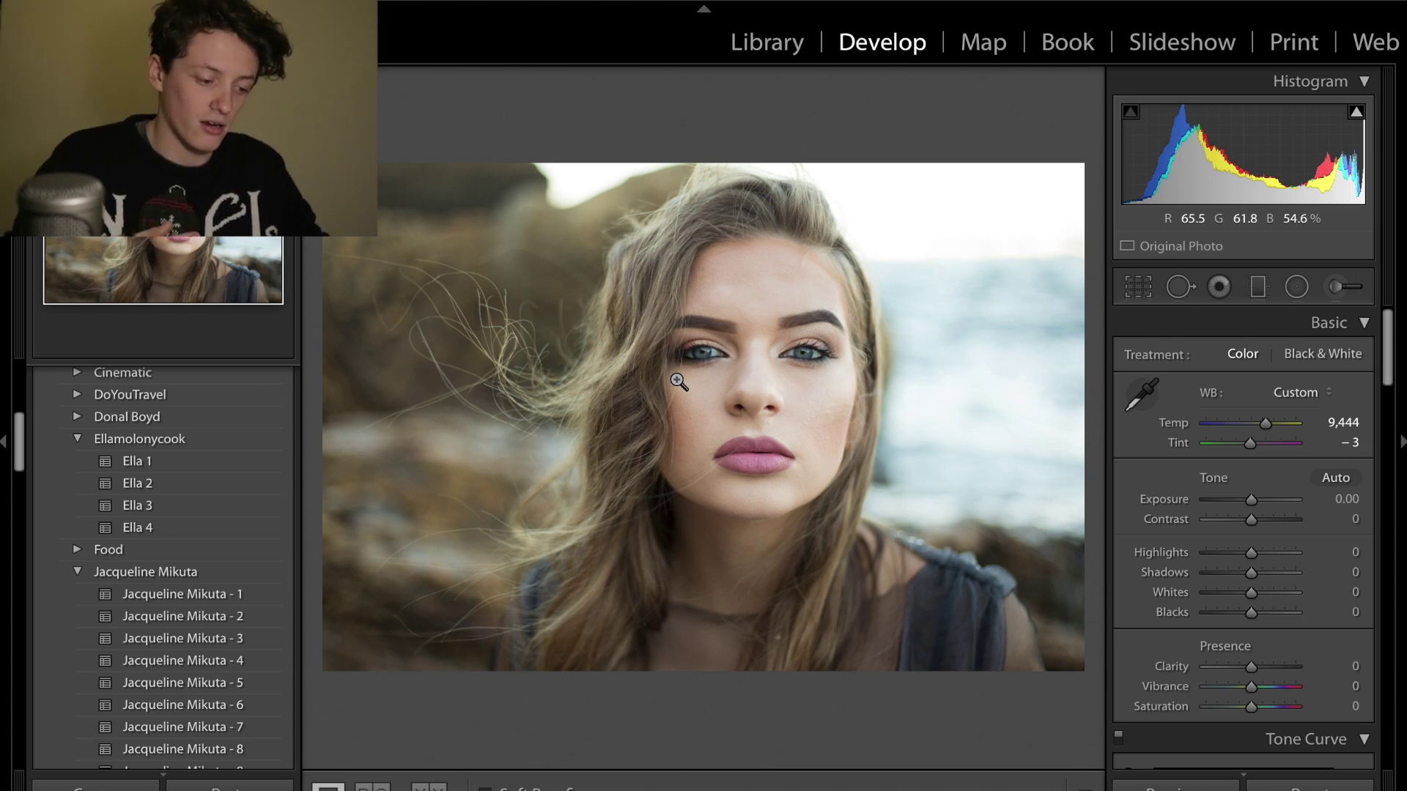
Check the Instagram reference photo again and set the portrait's Contrast to +15 and Highlights to −33.
{"action": "key", "text": "super+Tab"}
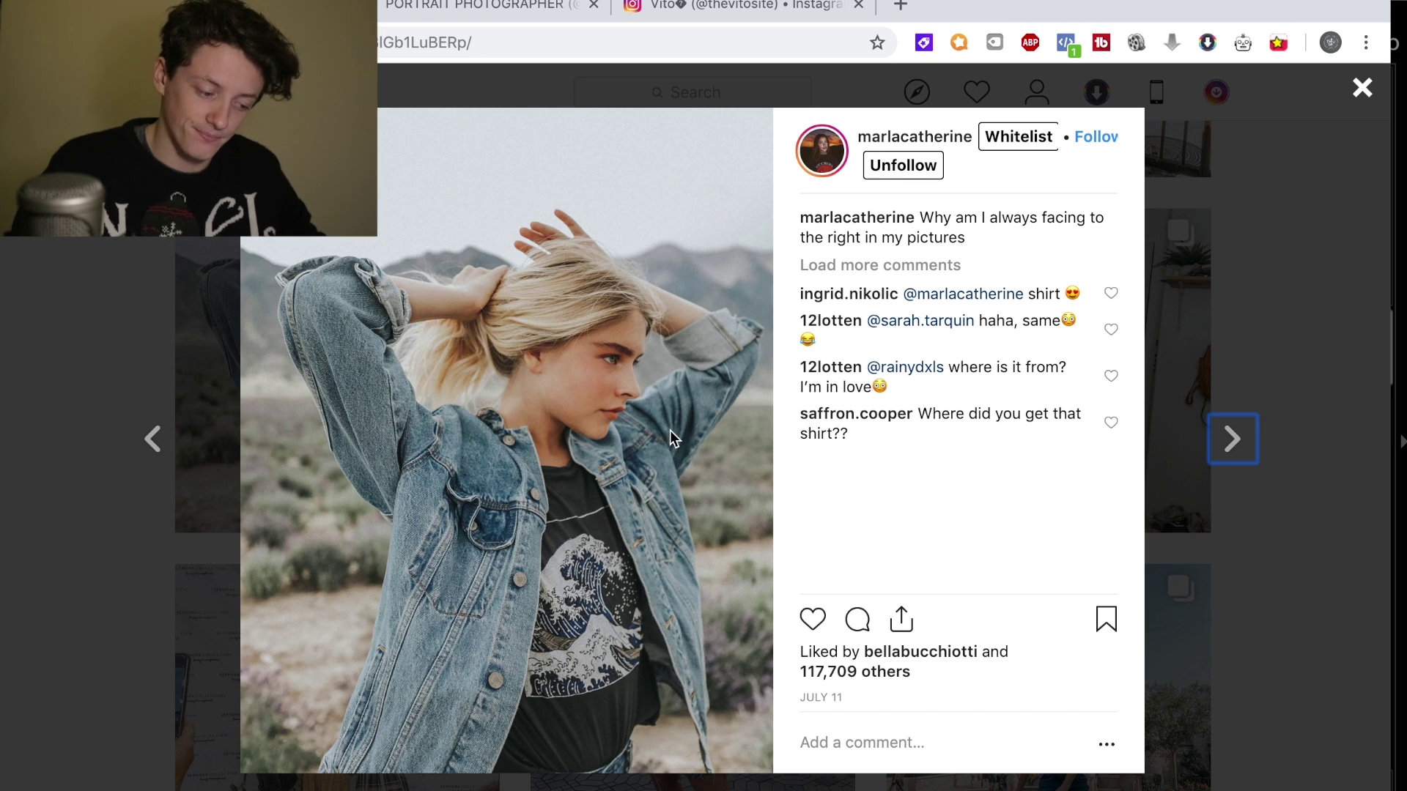
{"action": "key", "text": "super+Tab"}
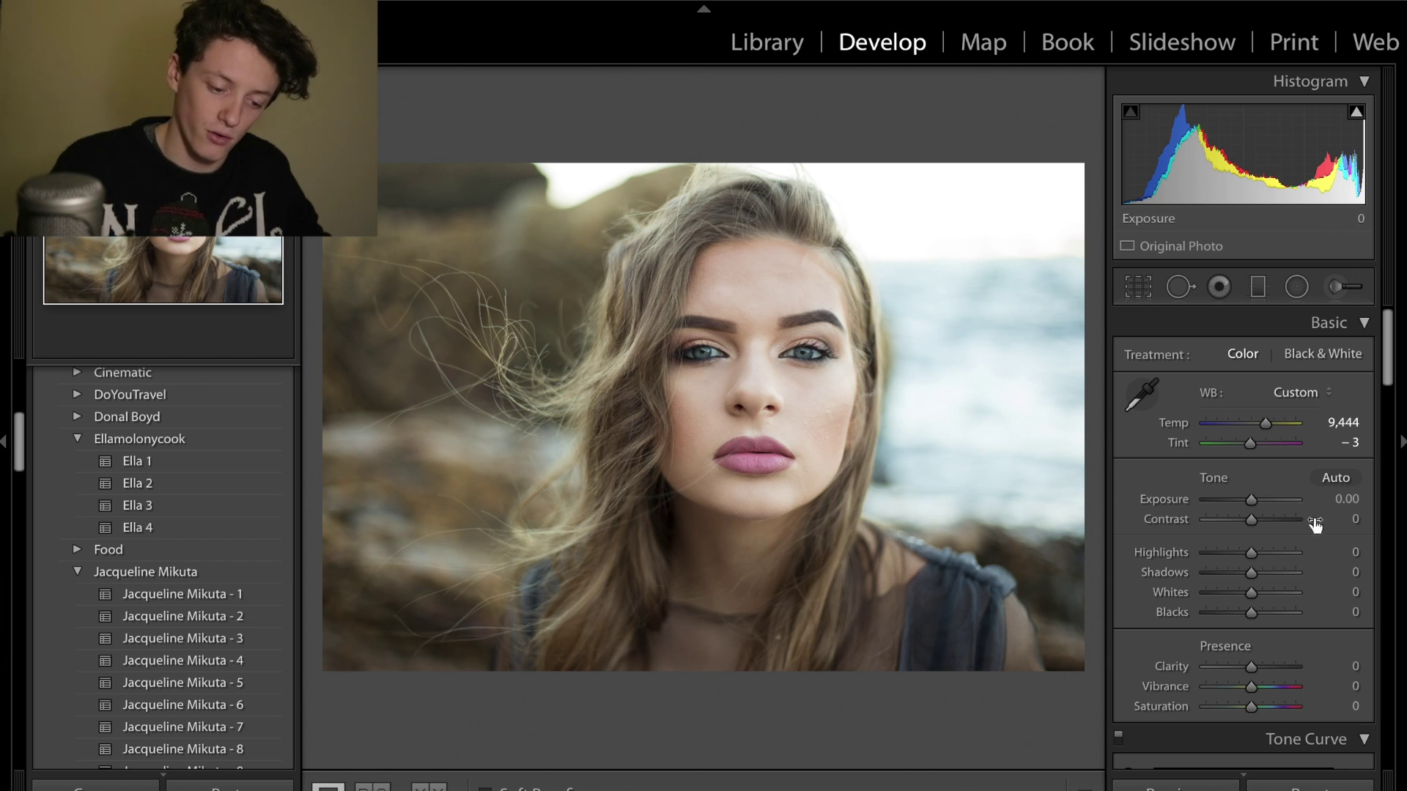
{"action": "left_click", "coordinate": [1359, 520]}
{"action": "type", "text": "15"}
{"action": "key", "text": "Return"}
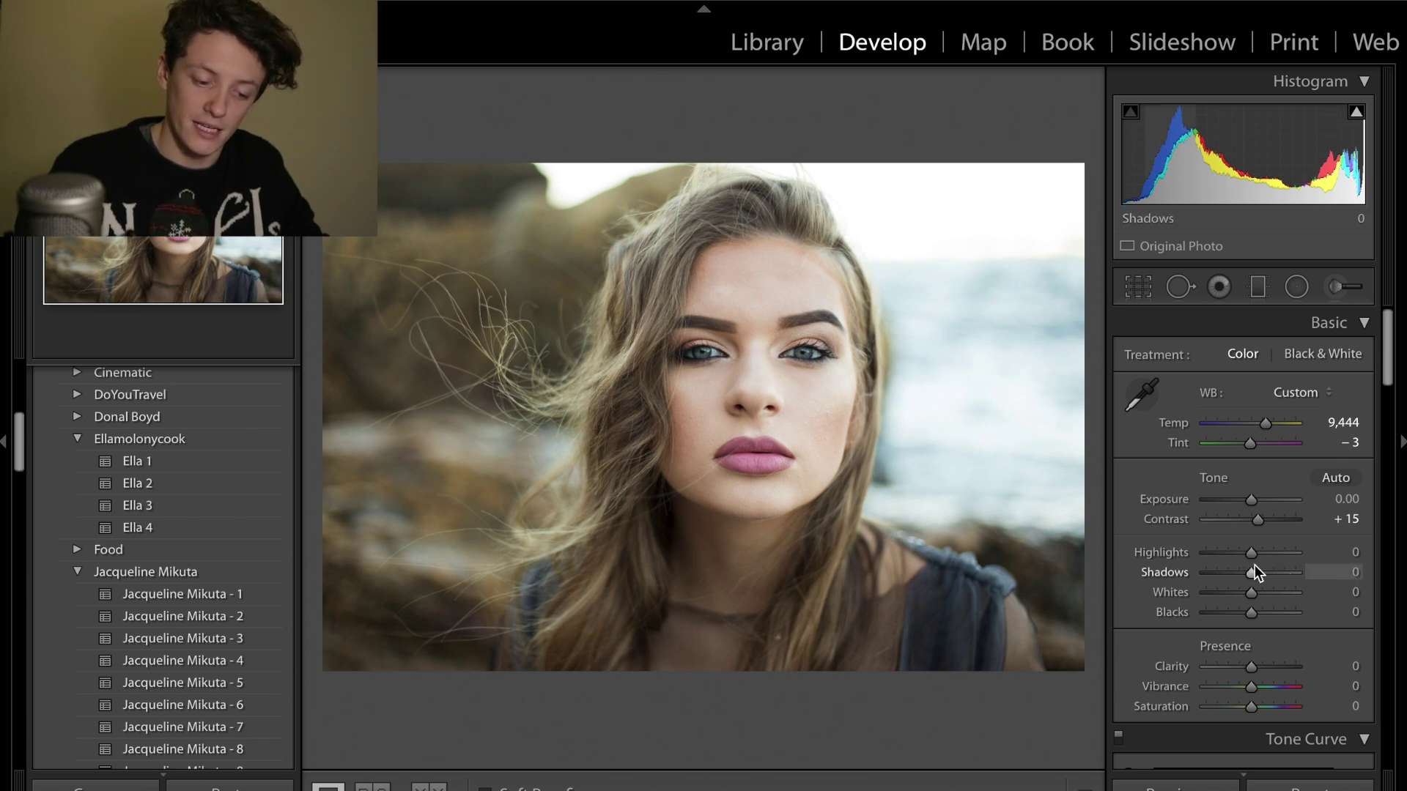
{"action": "left_click_drag", "start_coordinate": [1229, 553], "coordinate": [1237, 553]}
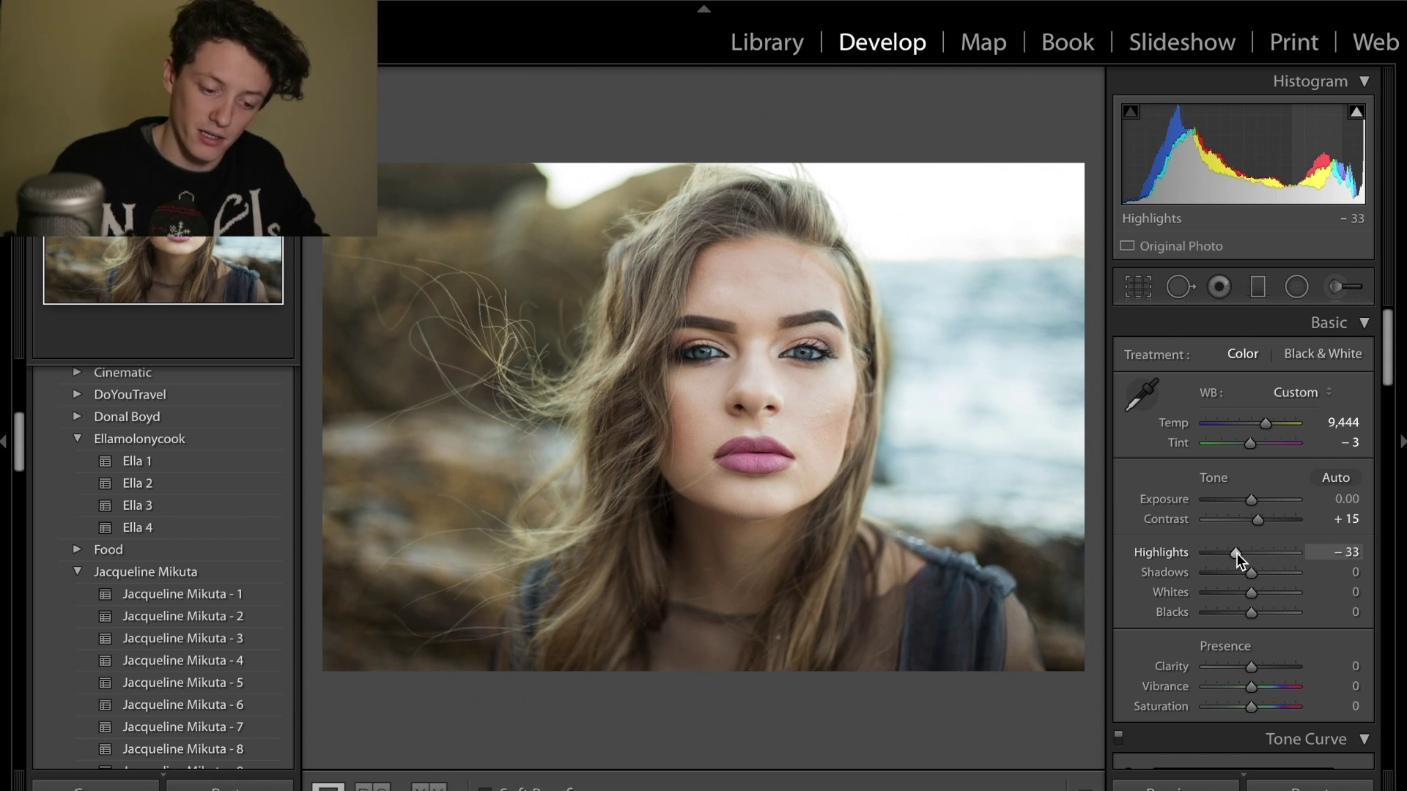
Look at the sky in the Instagram reference photo, try Highlights at −100 on the portrait and undo that change.
{"action": "key", "text": "super+Tab"}
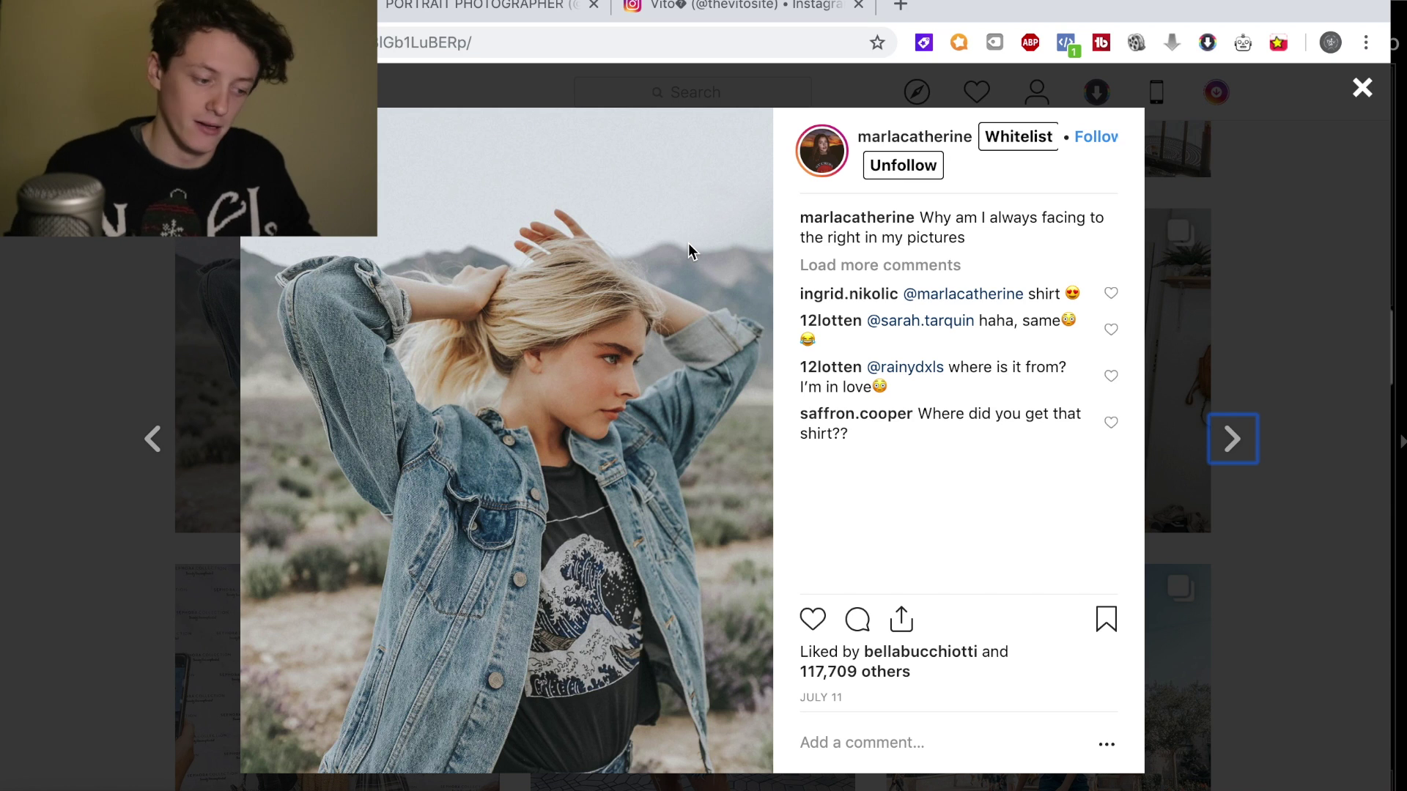
{"action": "key", "text": "super+Tab"}
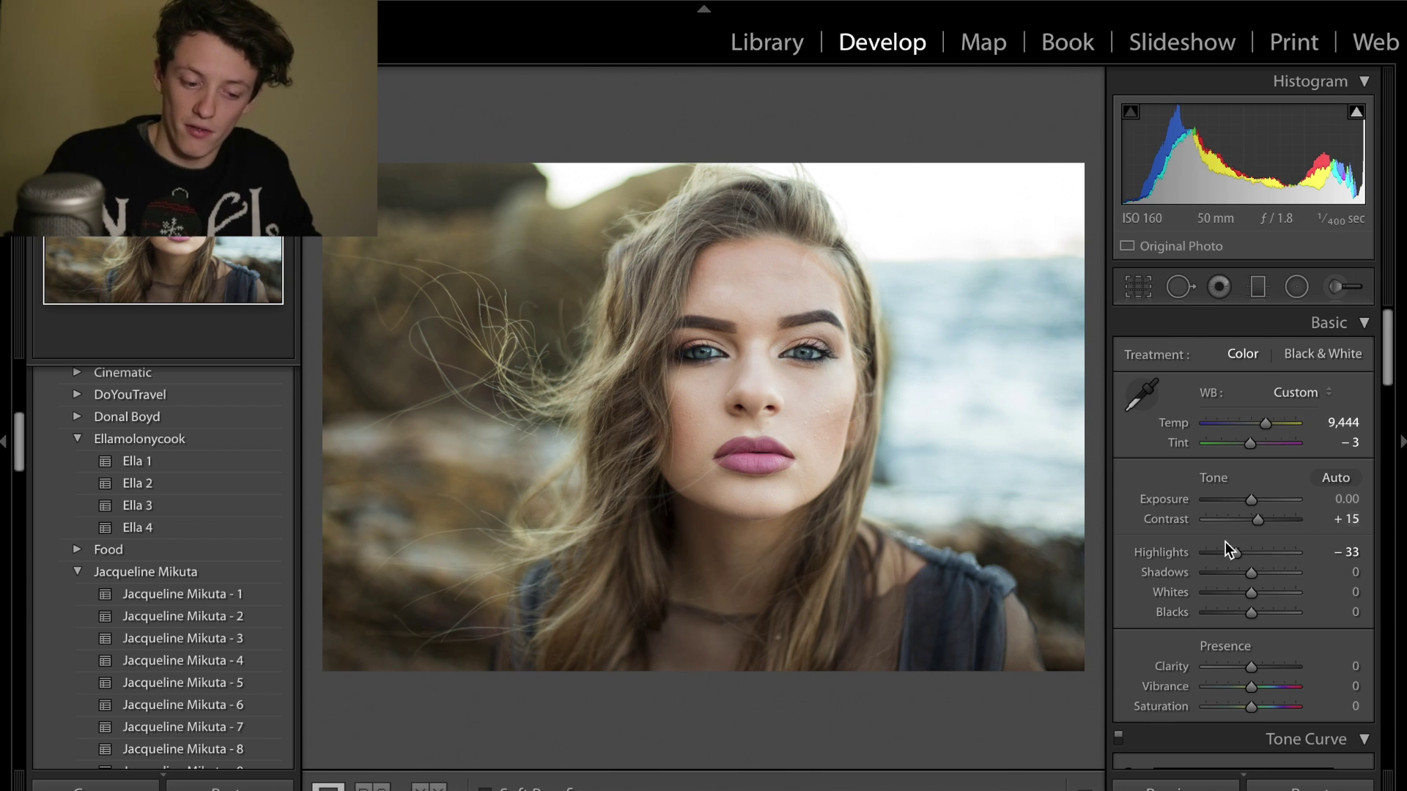
{"action": "left_click_drag", "start_coordinate": [1221, 553], "coordinate": [1168, 553]}
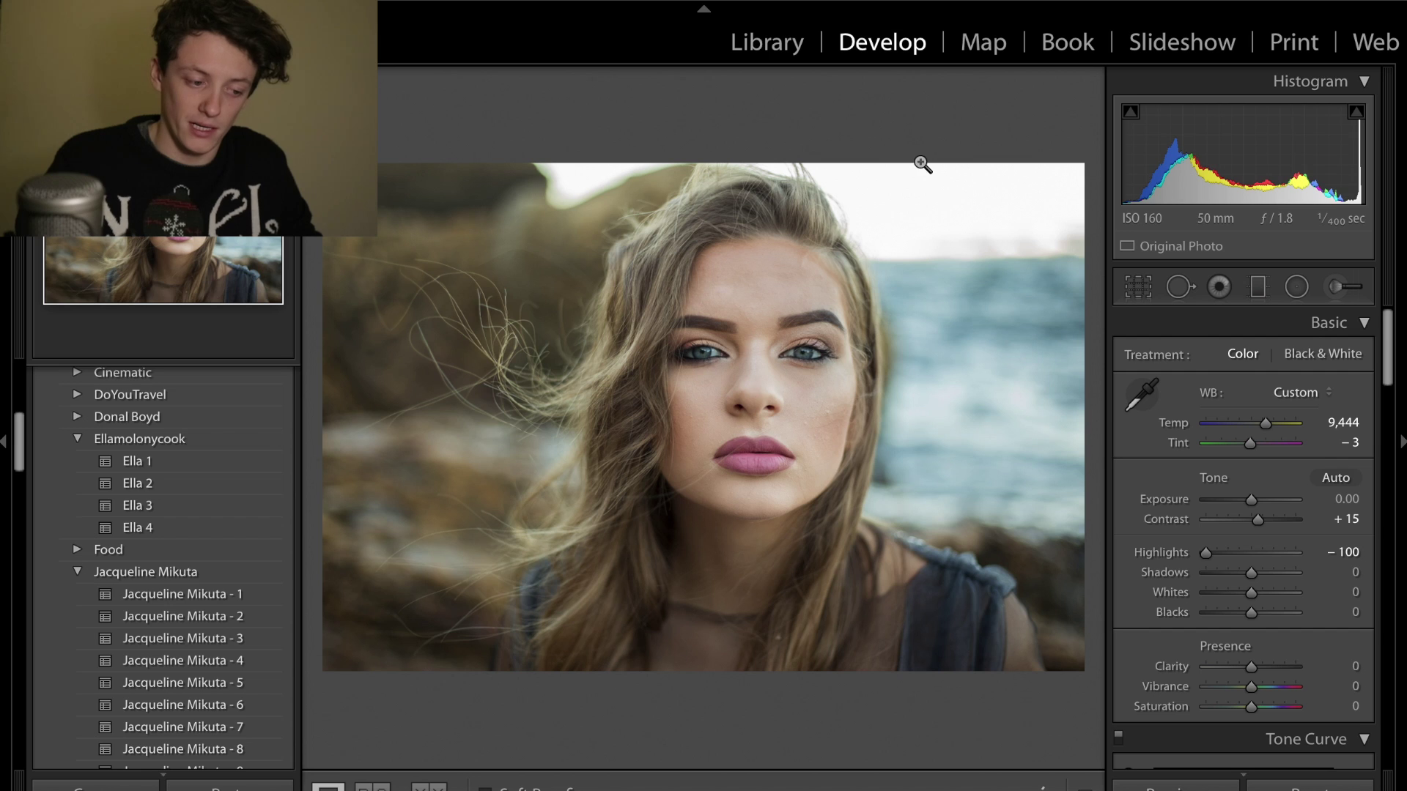
{"action": "key", "text": "super+z"}
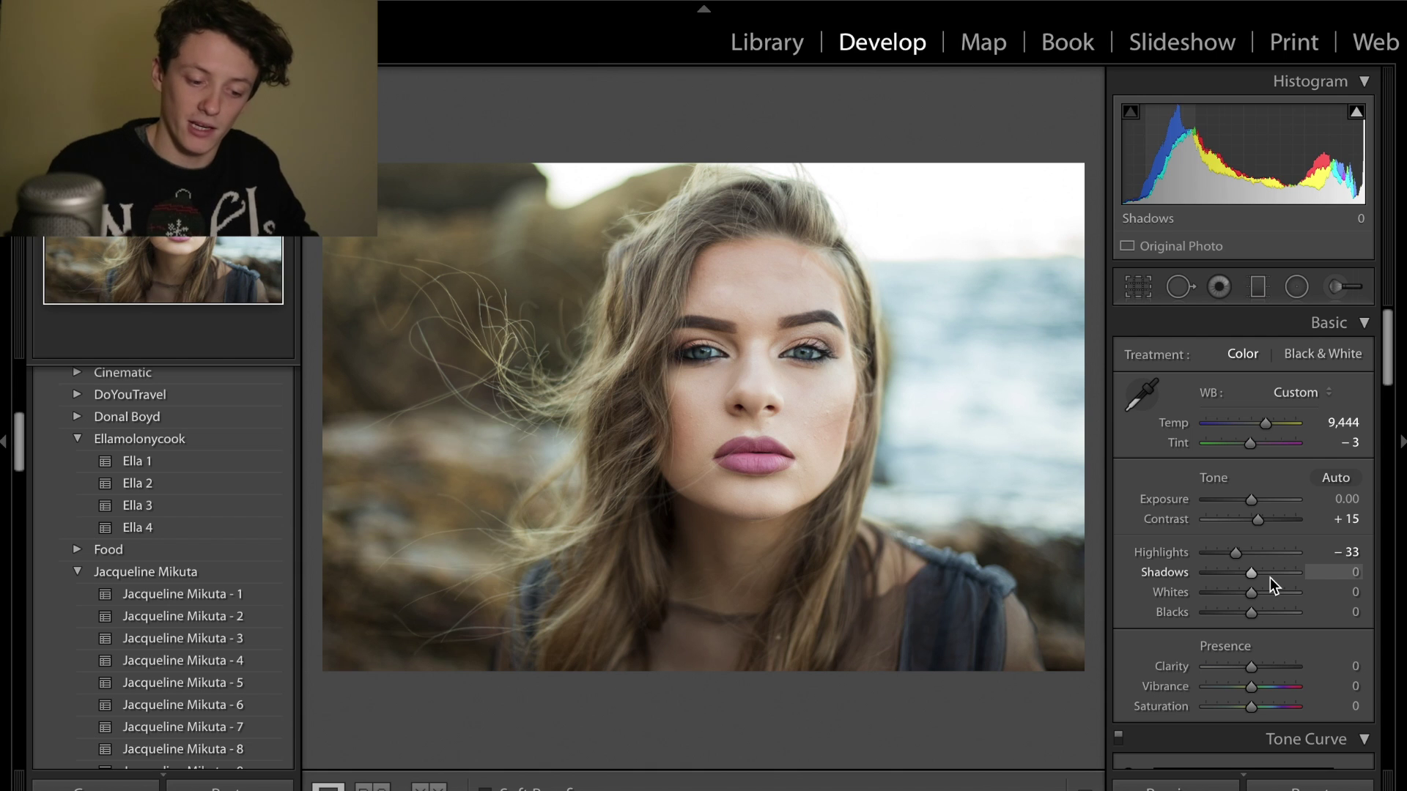
Try the portrait's Shadows at +100 and settle on a Shadows value of +32.
{"action": "left_click_drag", "start_coordinate": [1268, 575], "coordinate": [1271, 574]}
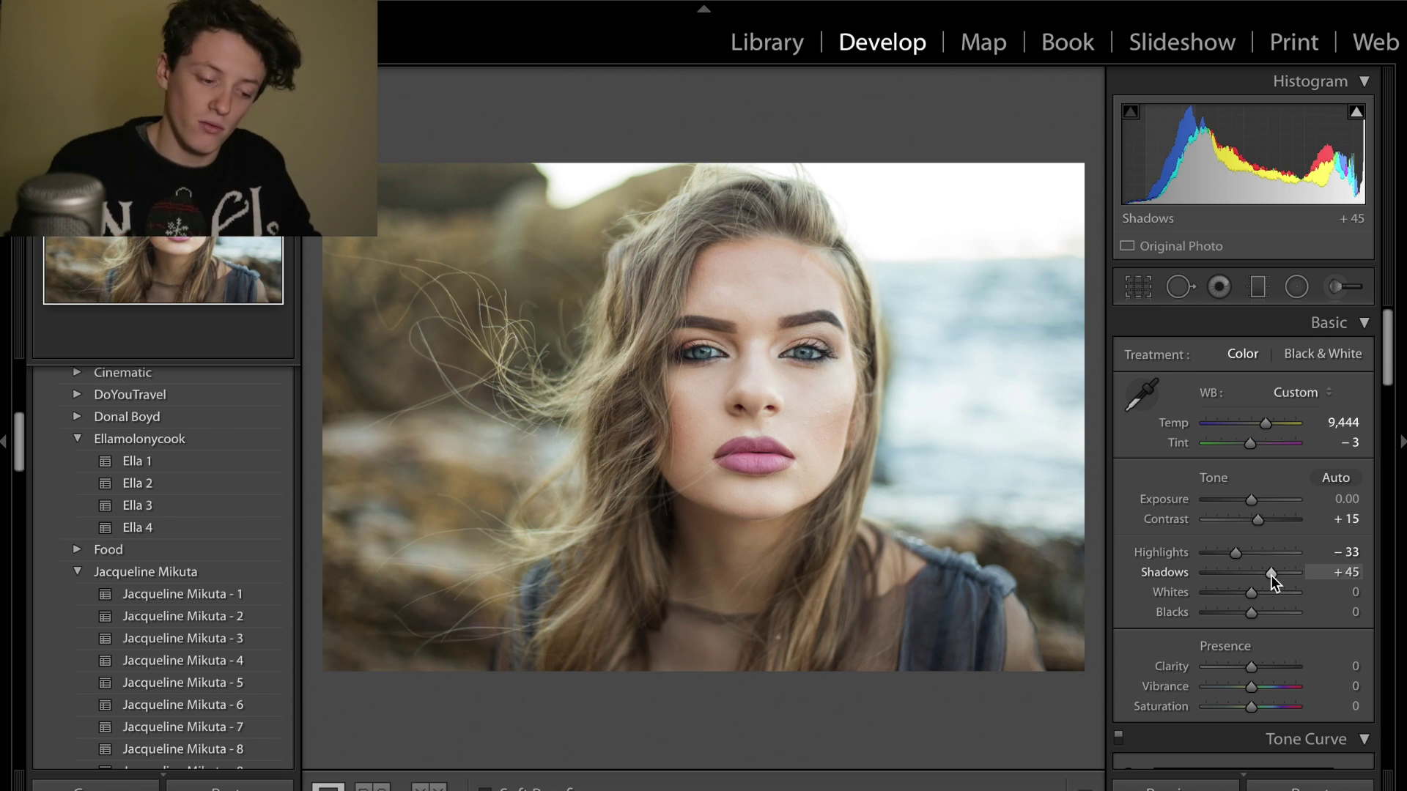
{"action": "left_click_drag", "start_coordinate": [1270, 575], "coordinate": [1382, 581]}
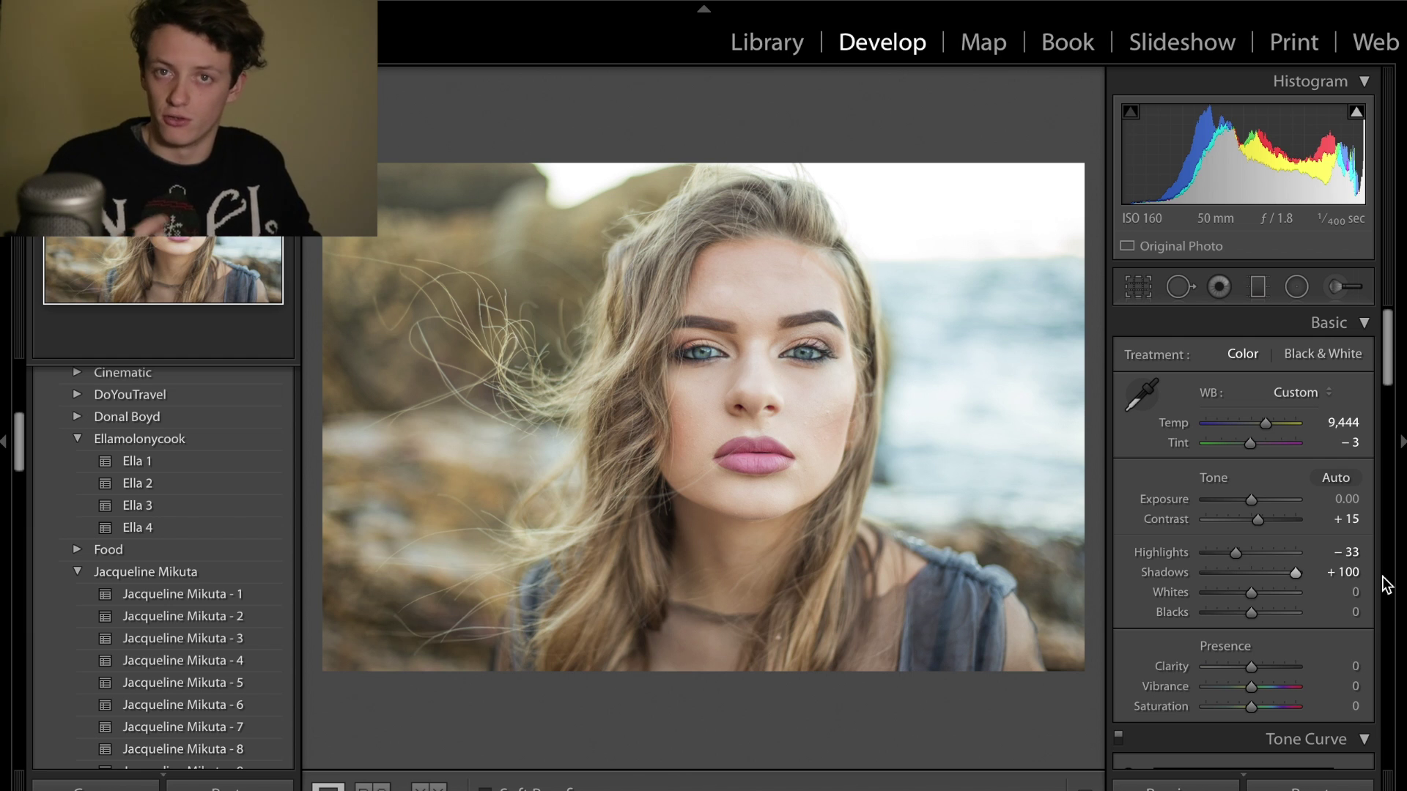
{"action": "left_click", "coordinate": [1268, 577]}
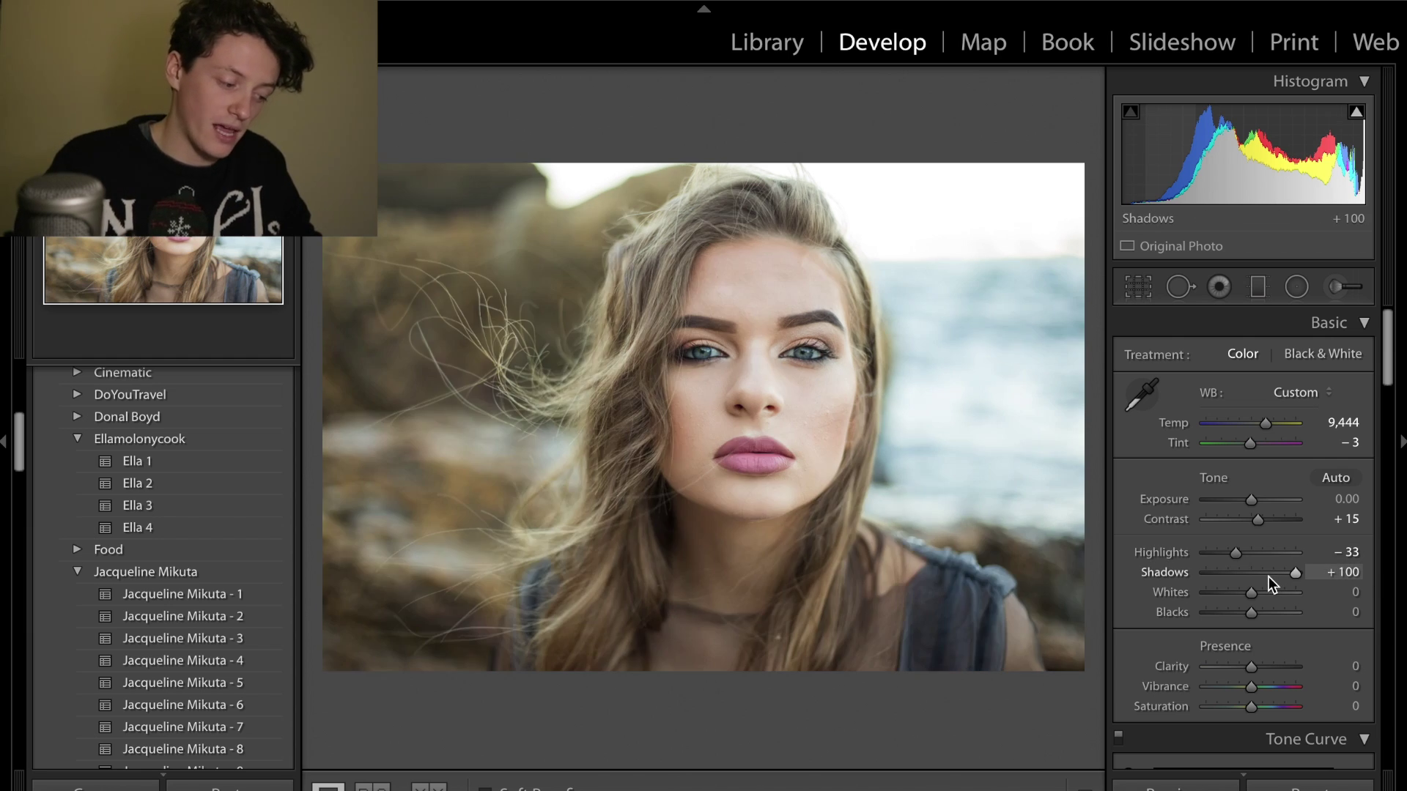
{"action": "left_click_drag", "start_coordinate": [1268, 578], "coordinate": [1264, 578]}
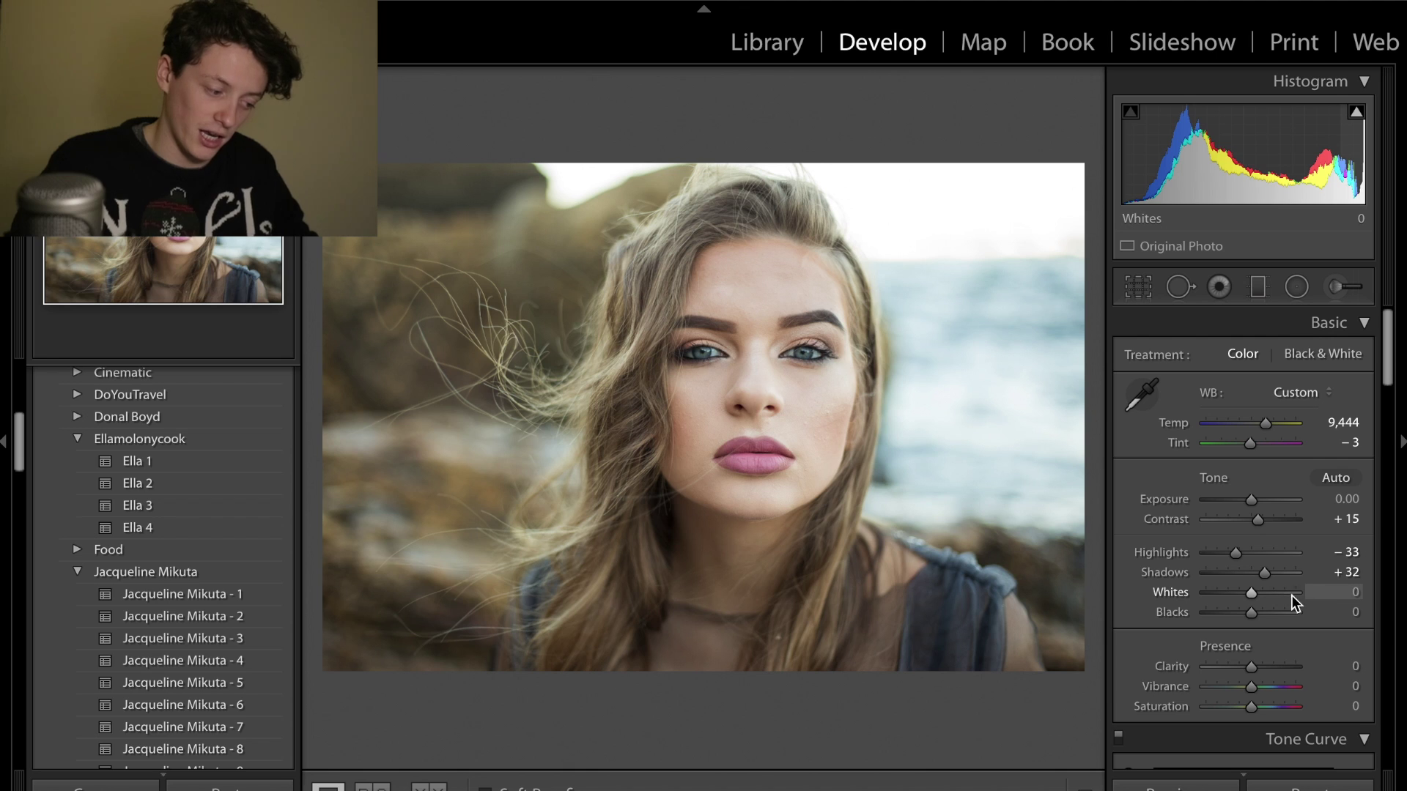
Set the portrait's Whites to +28 and Blacks to −33.
{"action": "type", "text": "8"}
{"action": "key", "text": "Return"}
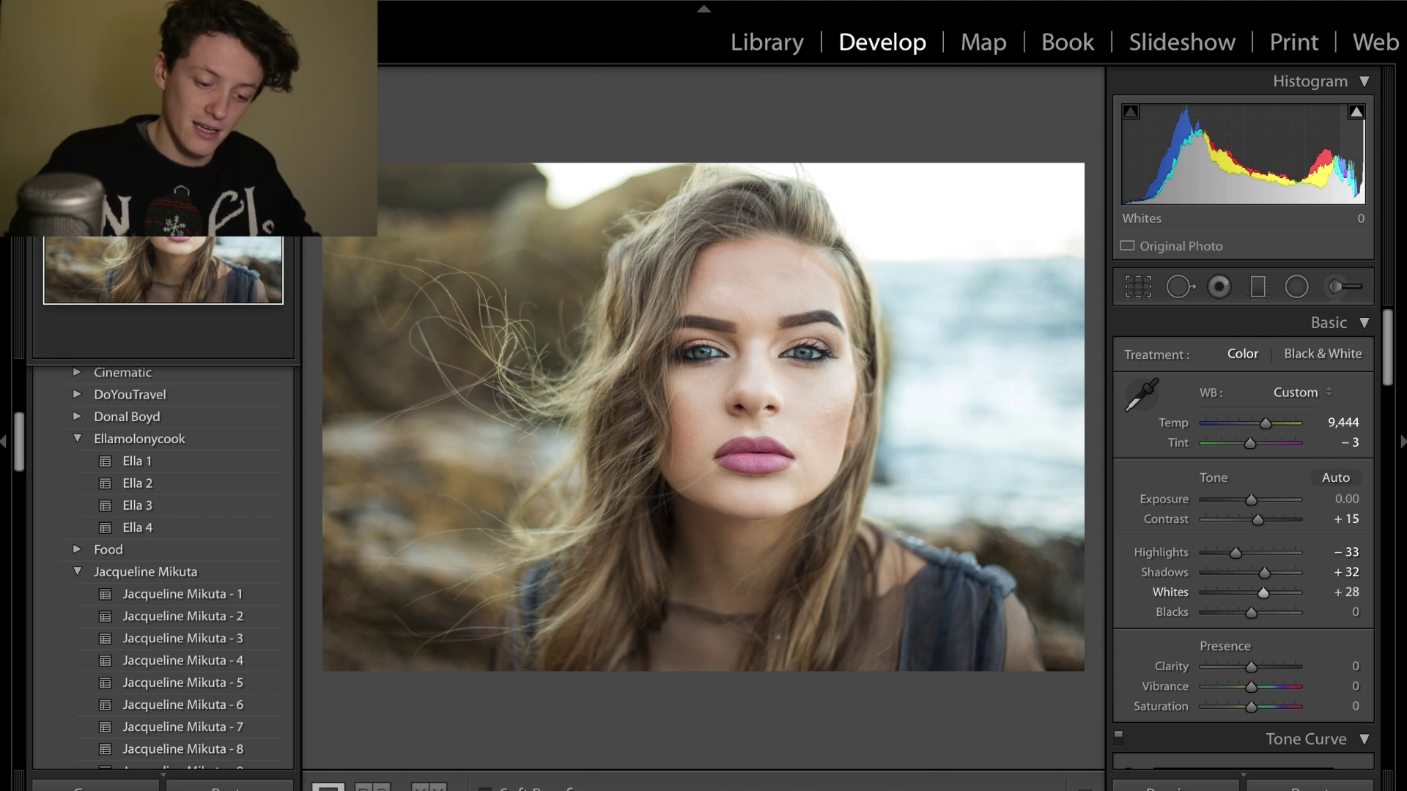
{"action": "left_click", "coordinate": [1354, 613]}
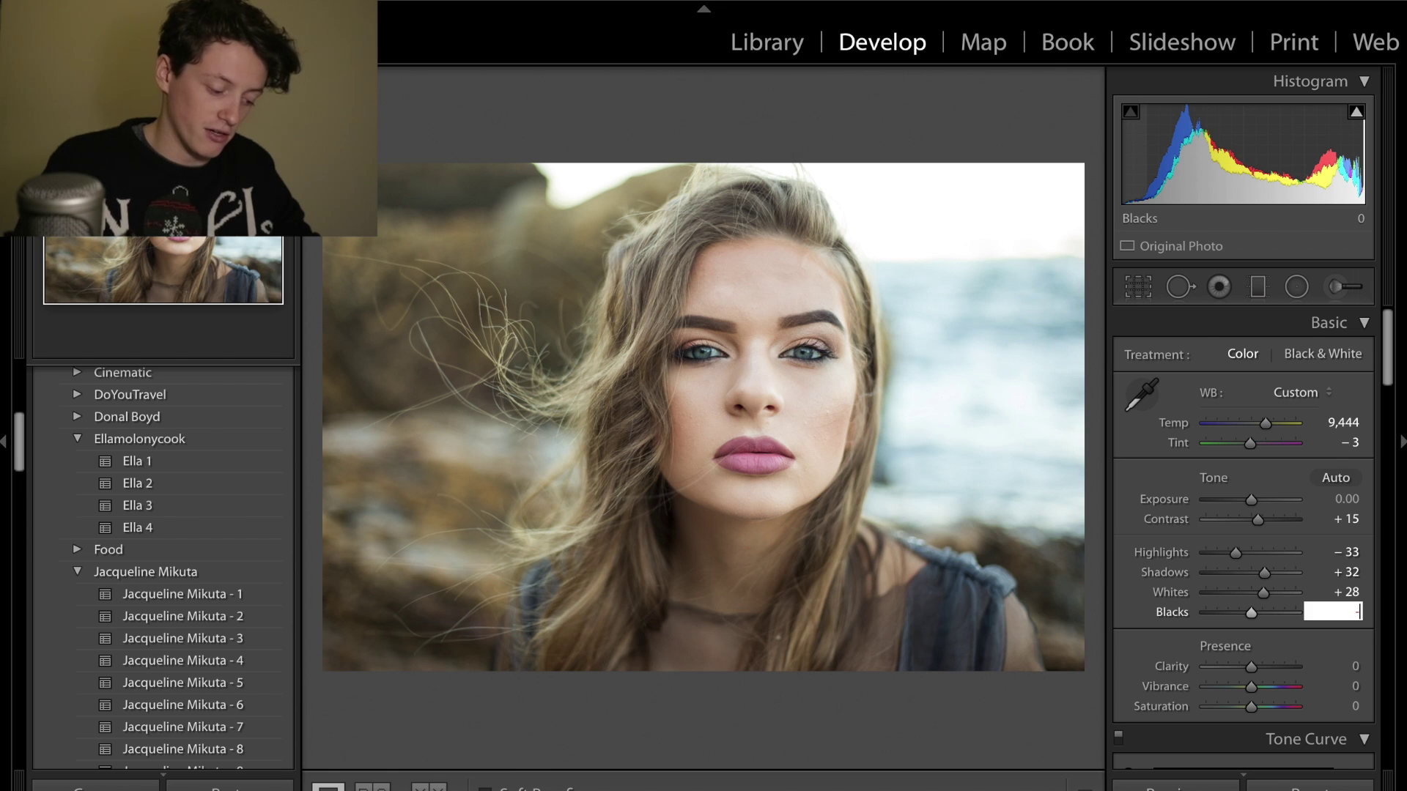
{"action": "type", "text": "-33"}
{"action": "key", "text": "Return"}
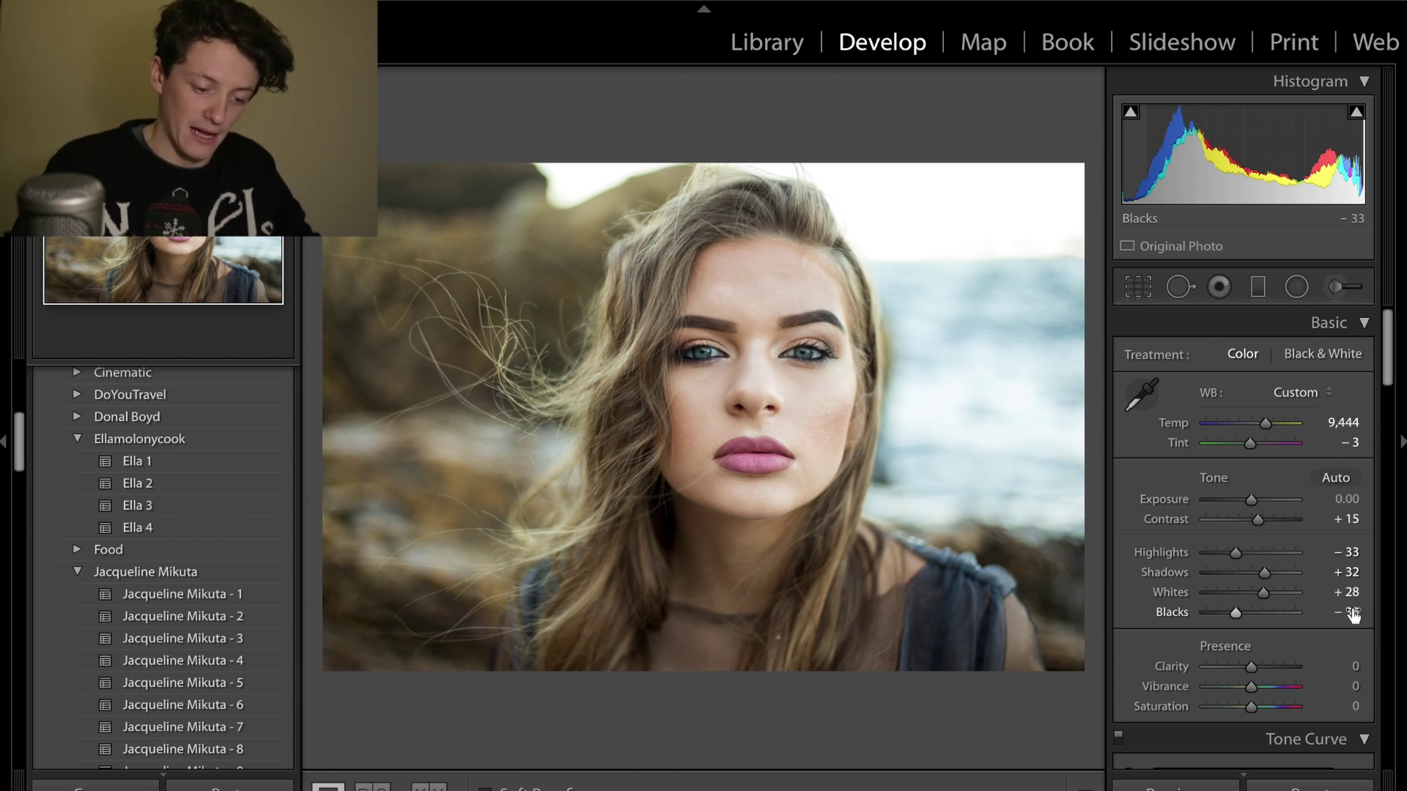
Try a strong Clarity of +96 on the portrait and set Clarity to +6.
{"action": "left_click", "coordinate": [1296, 666]}
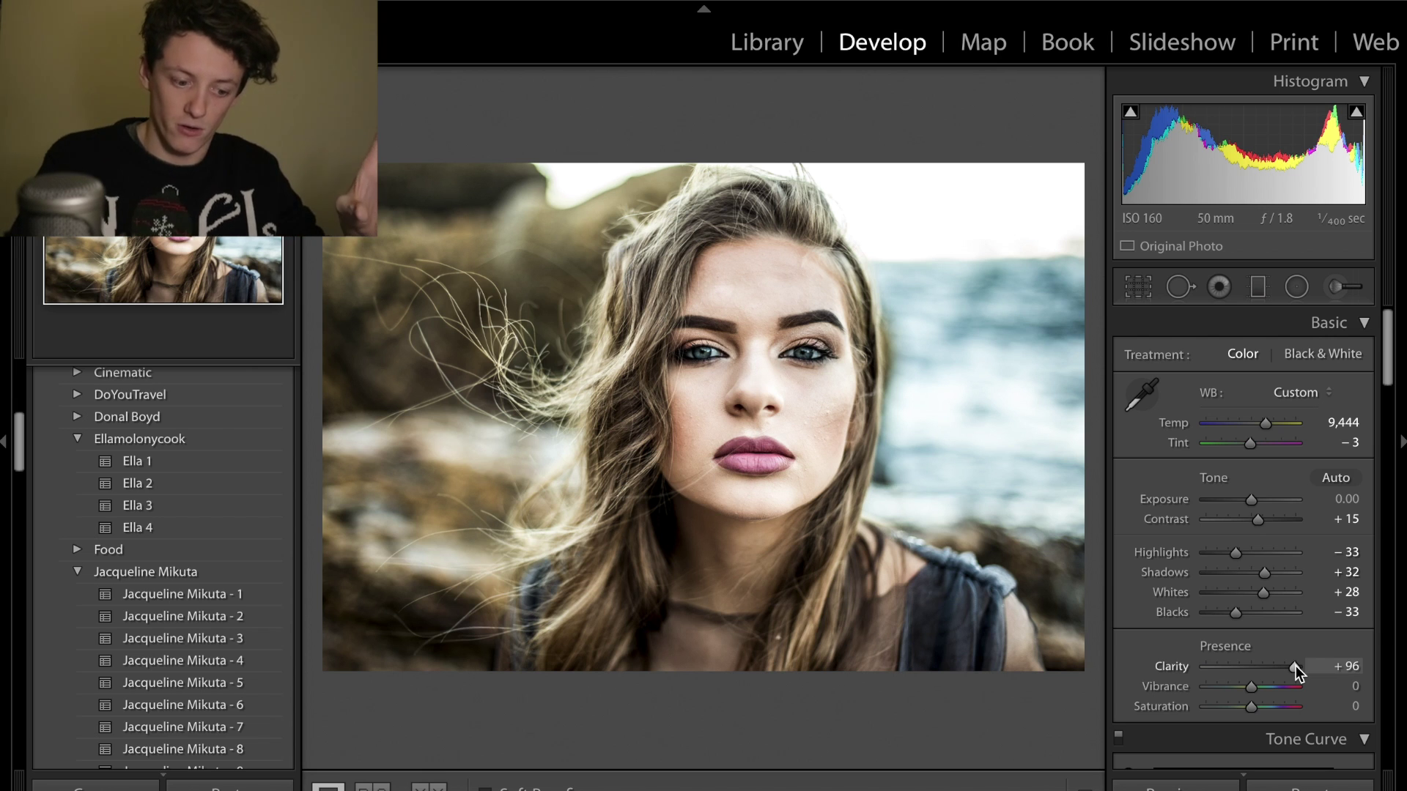
{"action": "left_click", "coordinate": [1348, 665]}
{"action": "type", "text": "6"}
{"action": "key", "text": "Return"}
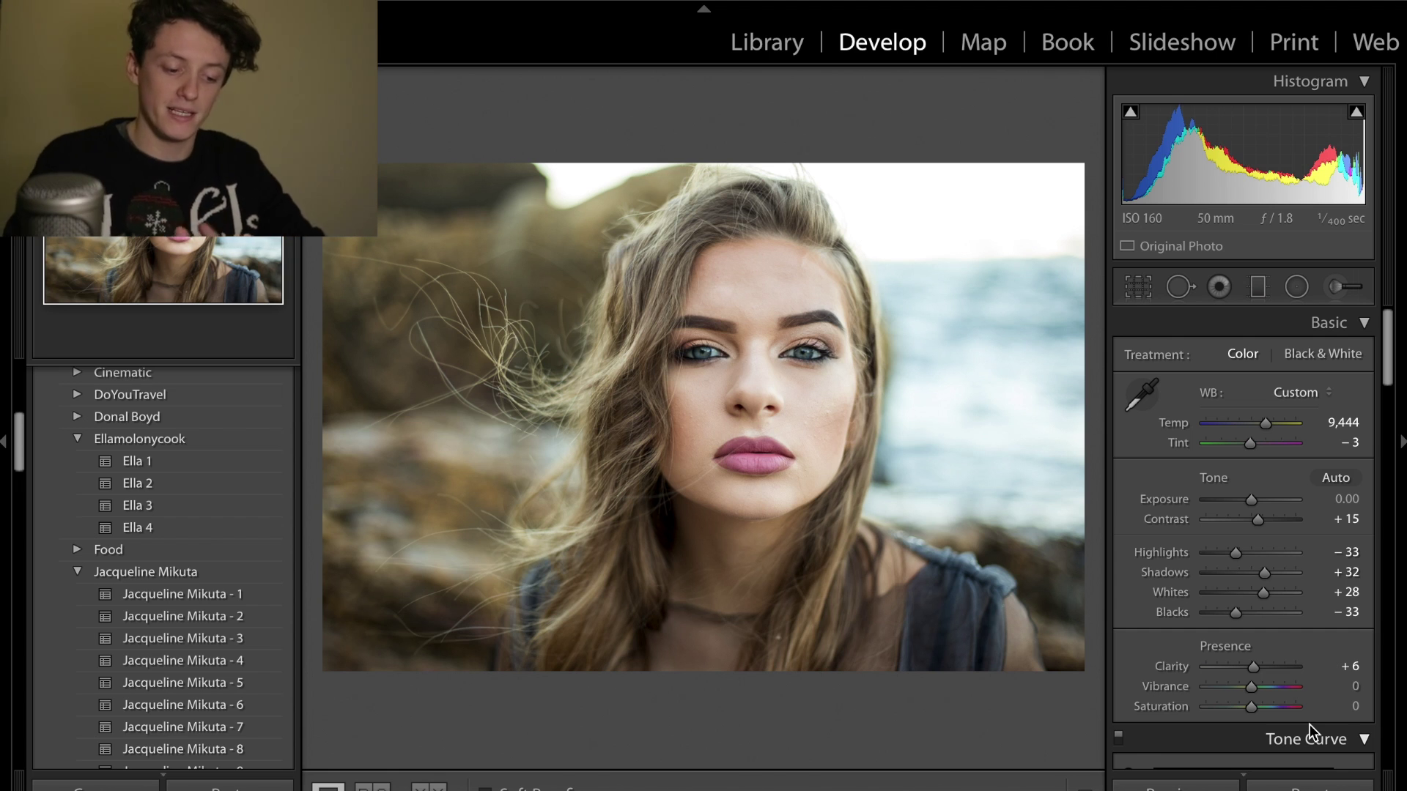
Try the portrait's Saturation at +100, reset Saturation, and raise Vibrance to +100.
{"action": "left_click_drag", "start_coordinate": [1289, 708], "coordinate": [1374, 716]}
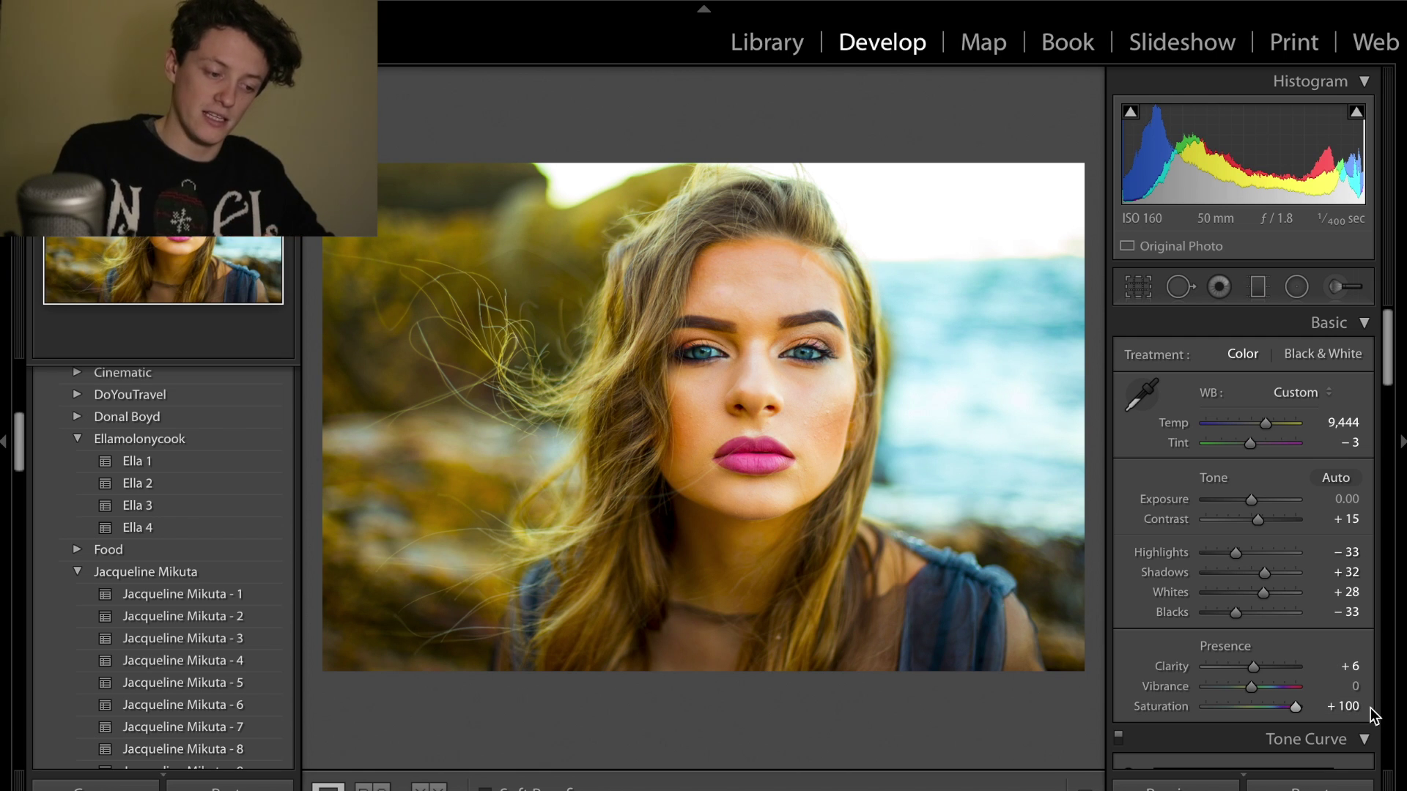
{"action": "double_click", "coordinate": [1166, 705]}
{"action": "left_click_drag", "start_coordinate": [1305, 687], "coordinate": [1308, 690]}
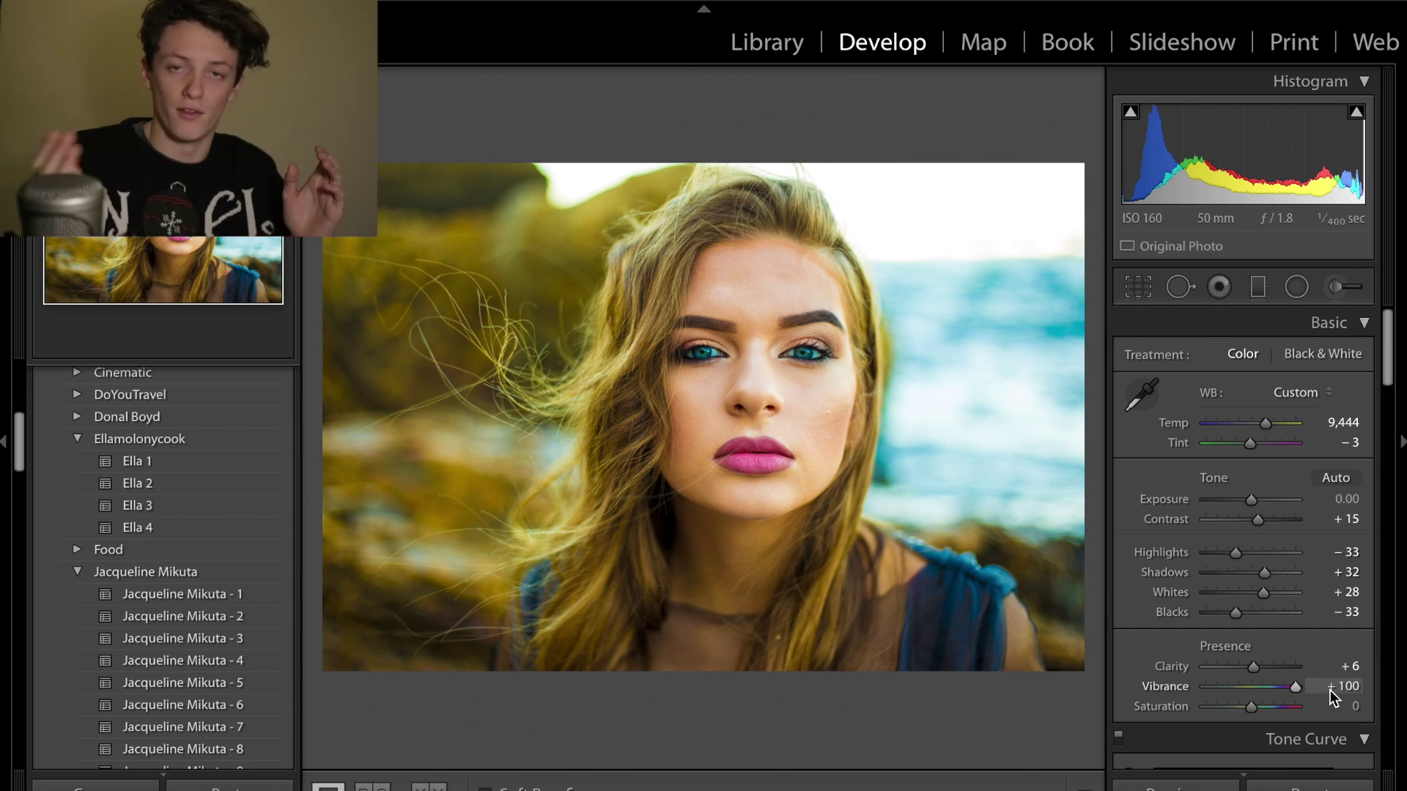
Reset the portrait's Vibrance and set it to −13.
{"action": "double_click", "coordinate": [1175, 688]}
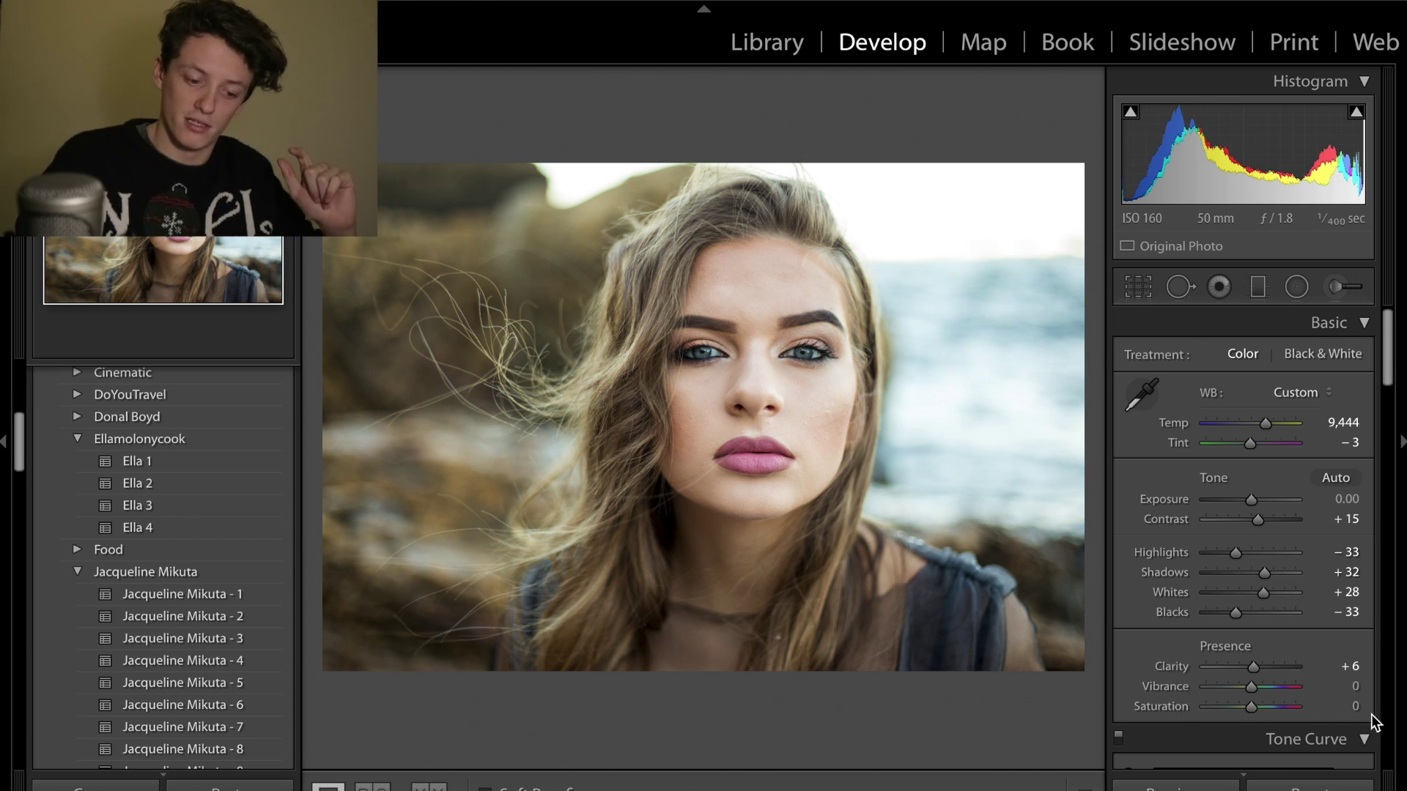
{"action": "left_click", "coordinate": [1356, 686]}
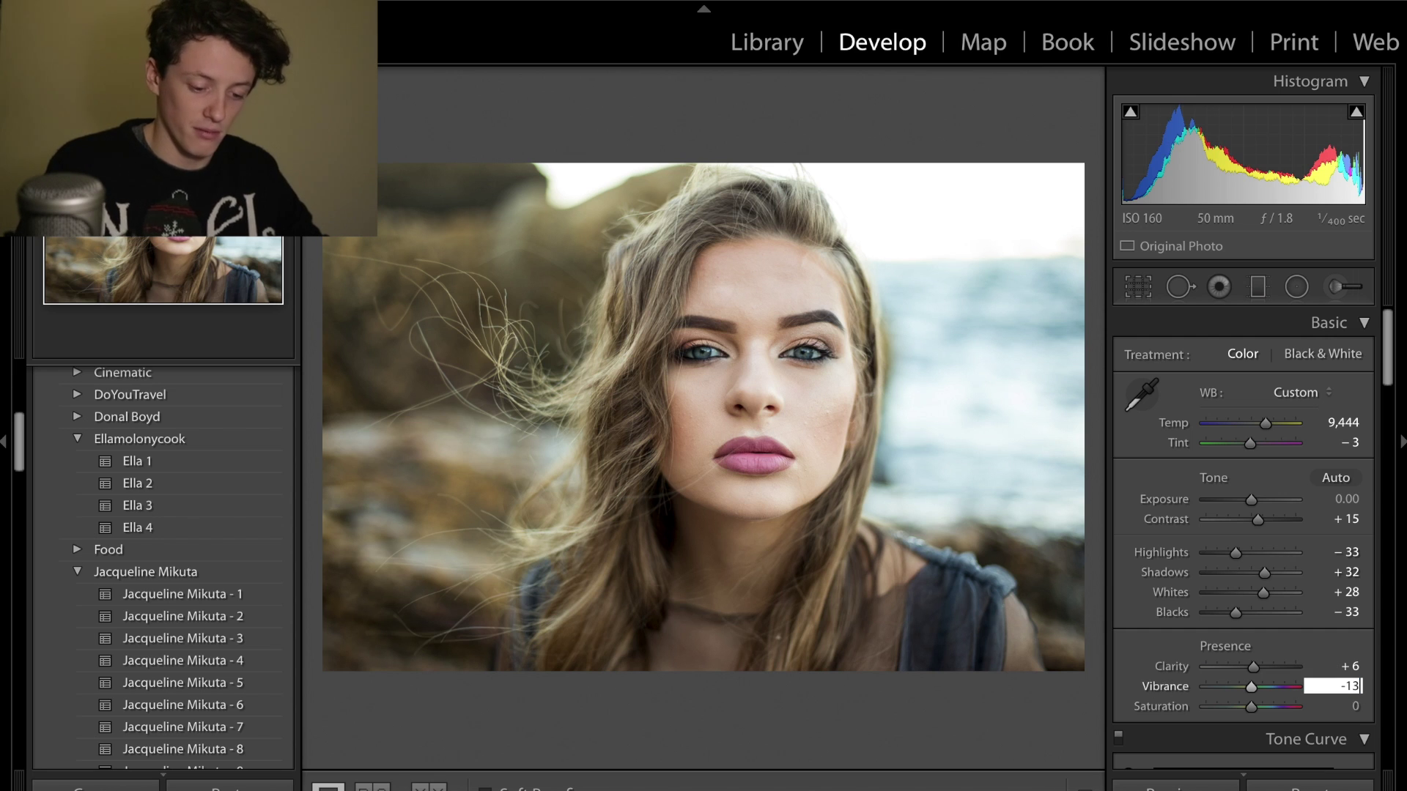
{"action": "key", "text": "Return"}
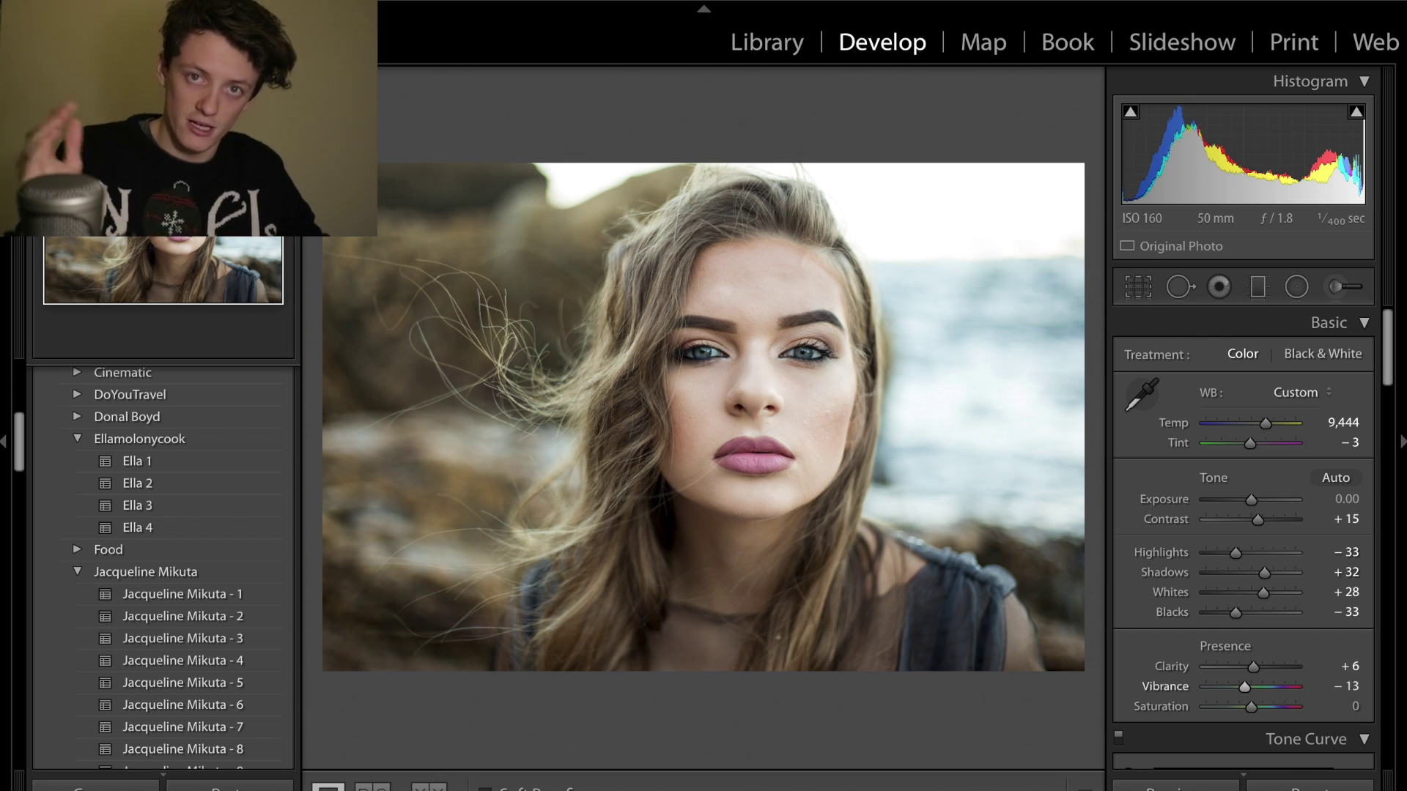
Switch to the browser, browse the Instagram profile's photos, reopen the denim-jacket reference photo to study its colours, and return to Lightroom.
{"action": "key", "text": "super+Tab"}
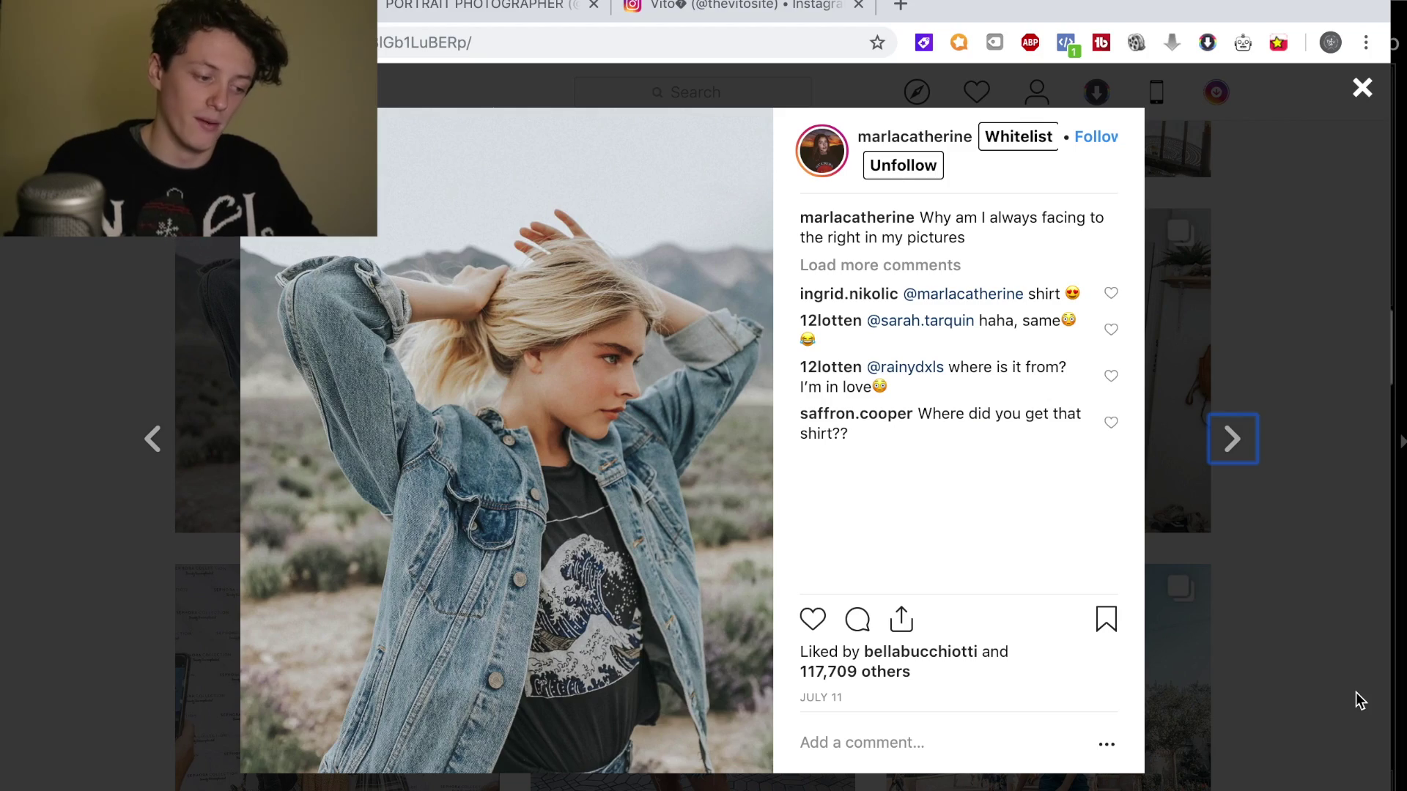
{"action": "left_click", "coordinate": [1356, 692]}
{"action": "scroll", "coordinate": [1294, 476], "scroll_direction": "up", "scroll_amount": 5}
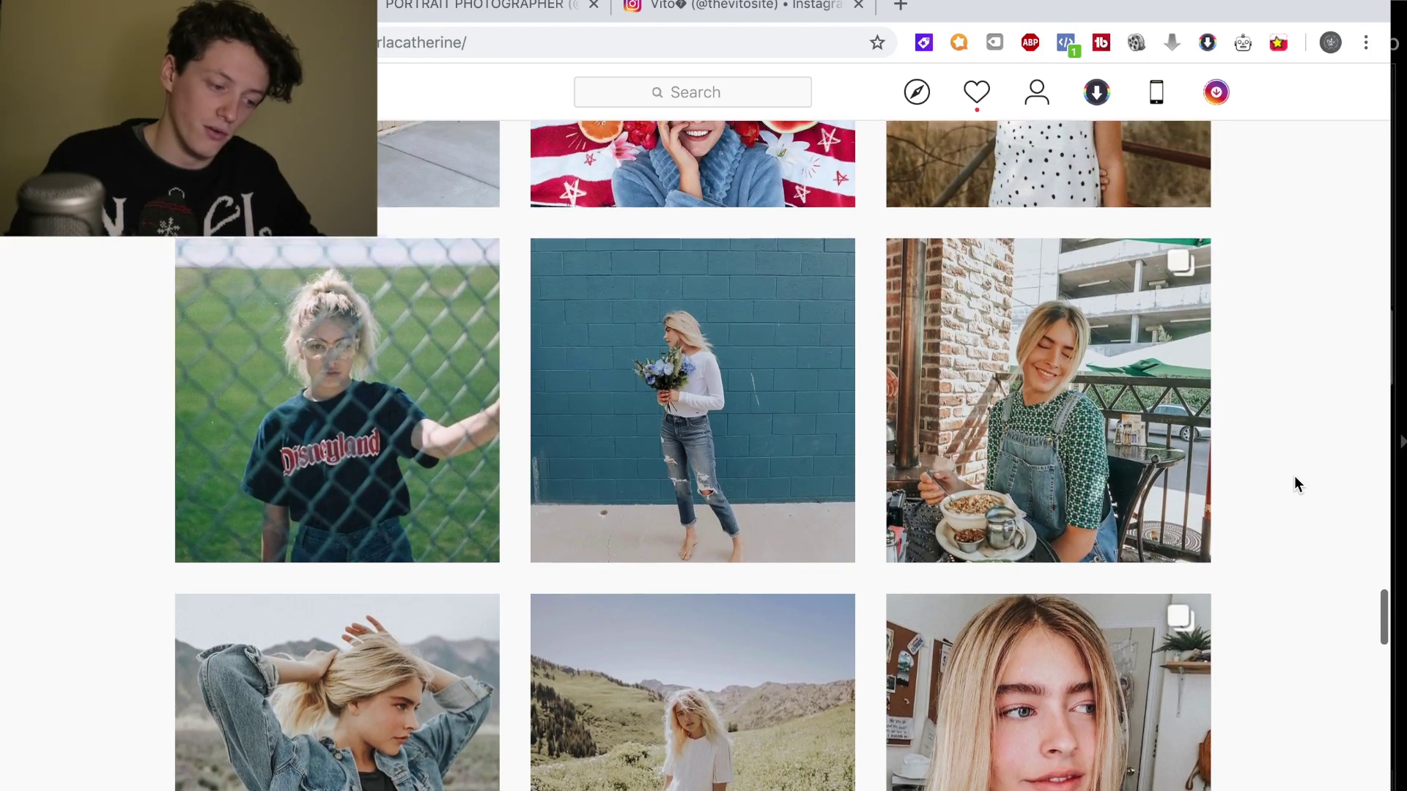
{"action": "scroll", "coordinate": [1294, 477], "scroll_direction": "up", "scroll_amount": 10}
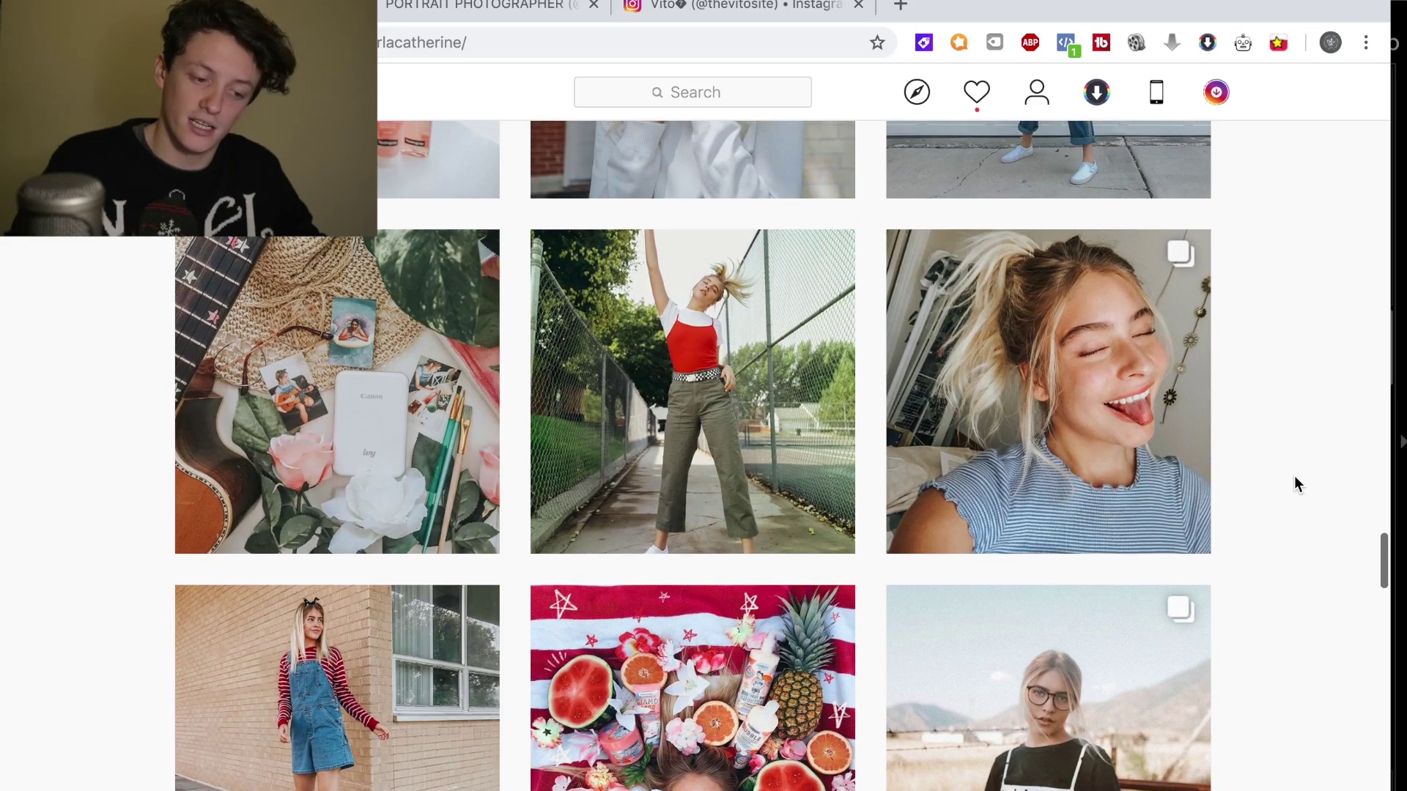
{"action": "scroll", "coordinate": [1382, 436], "scroll_direction": "down", "scroll_amount": 10}
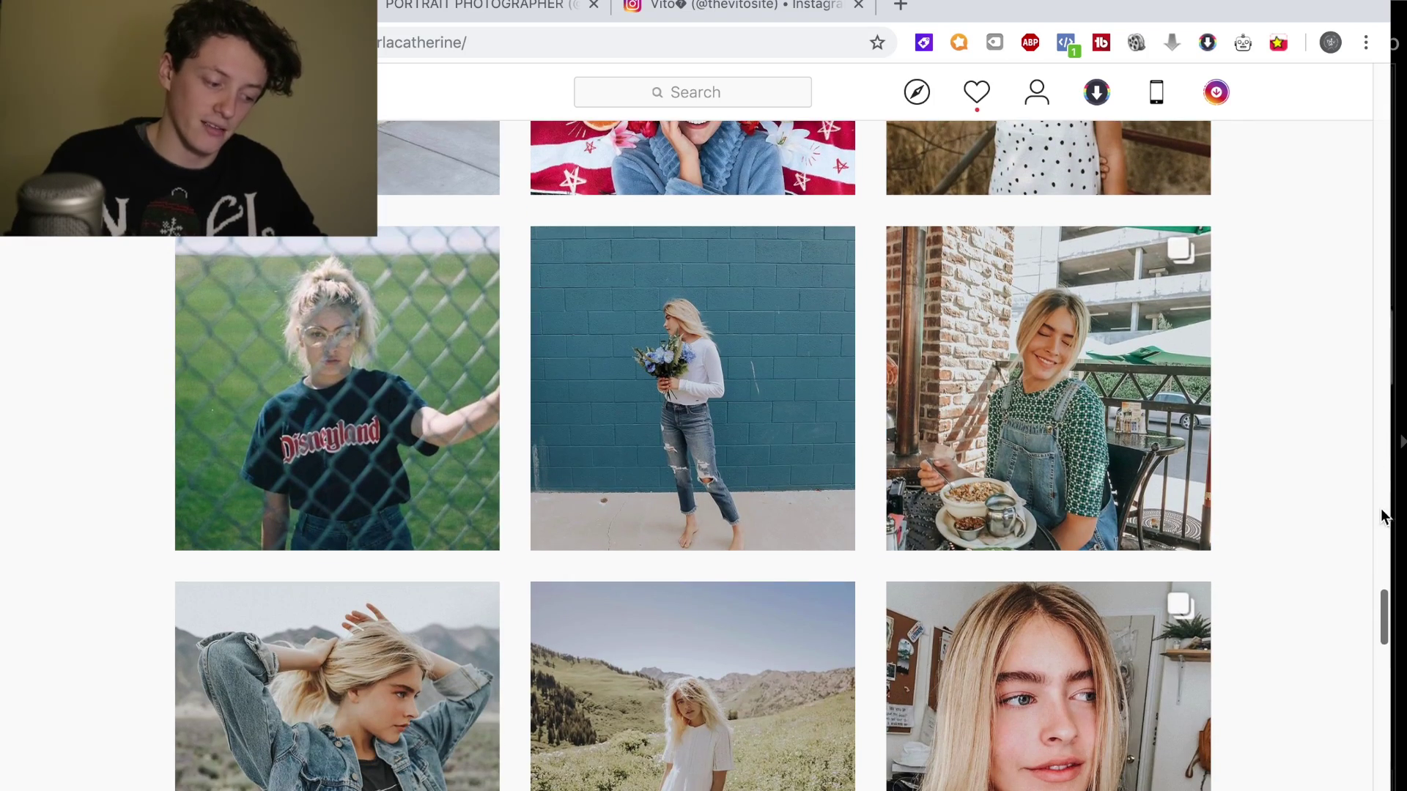
{"action": "scroll", "coordinate": [1380, 513], "scroll_direction": "down", "scroll_amount": 5}
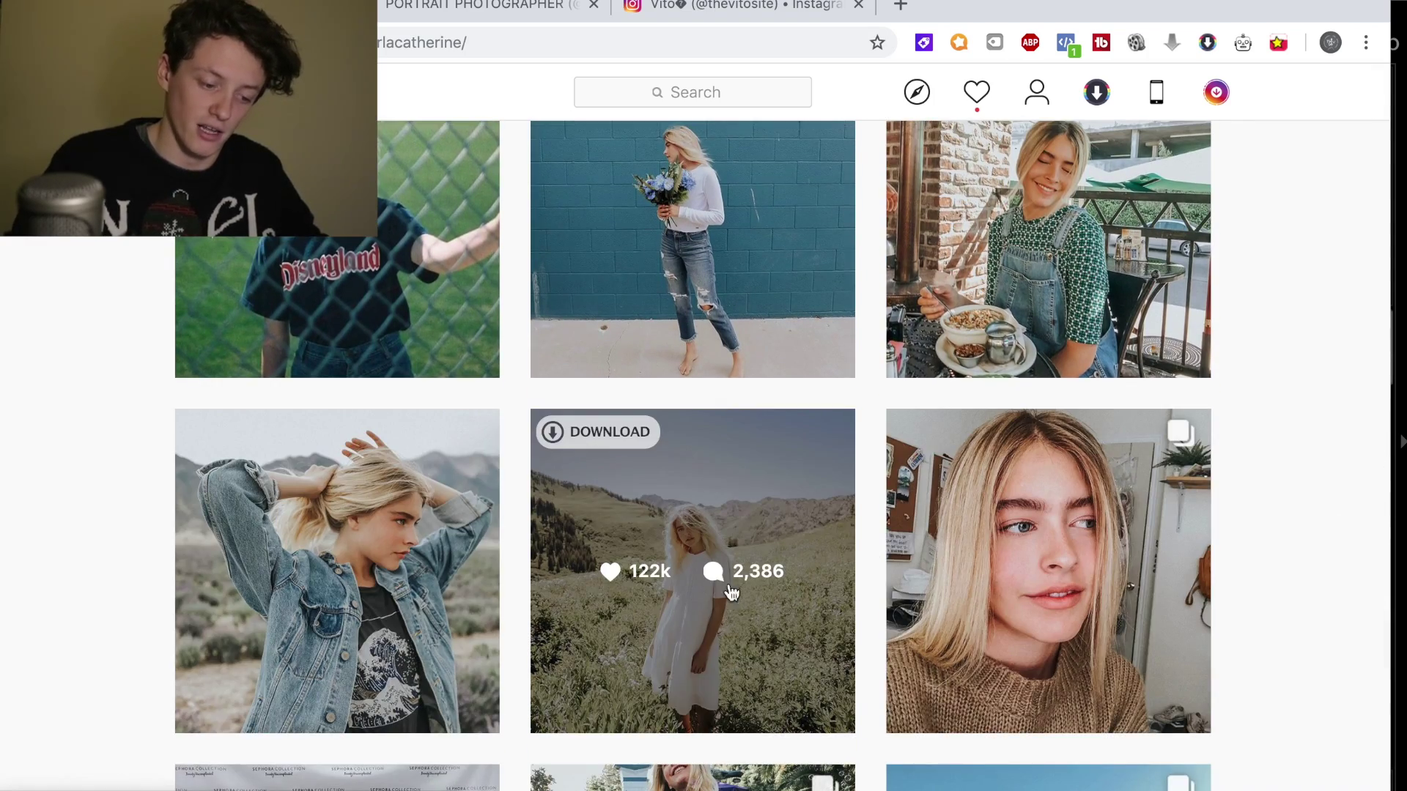
{"action": "scroll", "coordinate": [723, 601], "scroll_direction": "down", "scroll_amount": 4}
{"action": "left_click", "coordinate": [323, 341]}
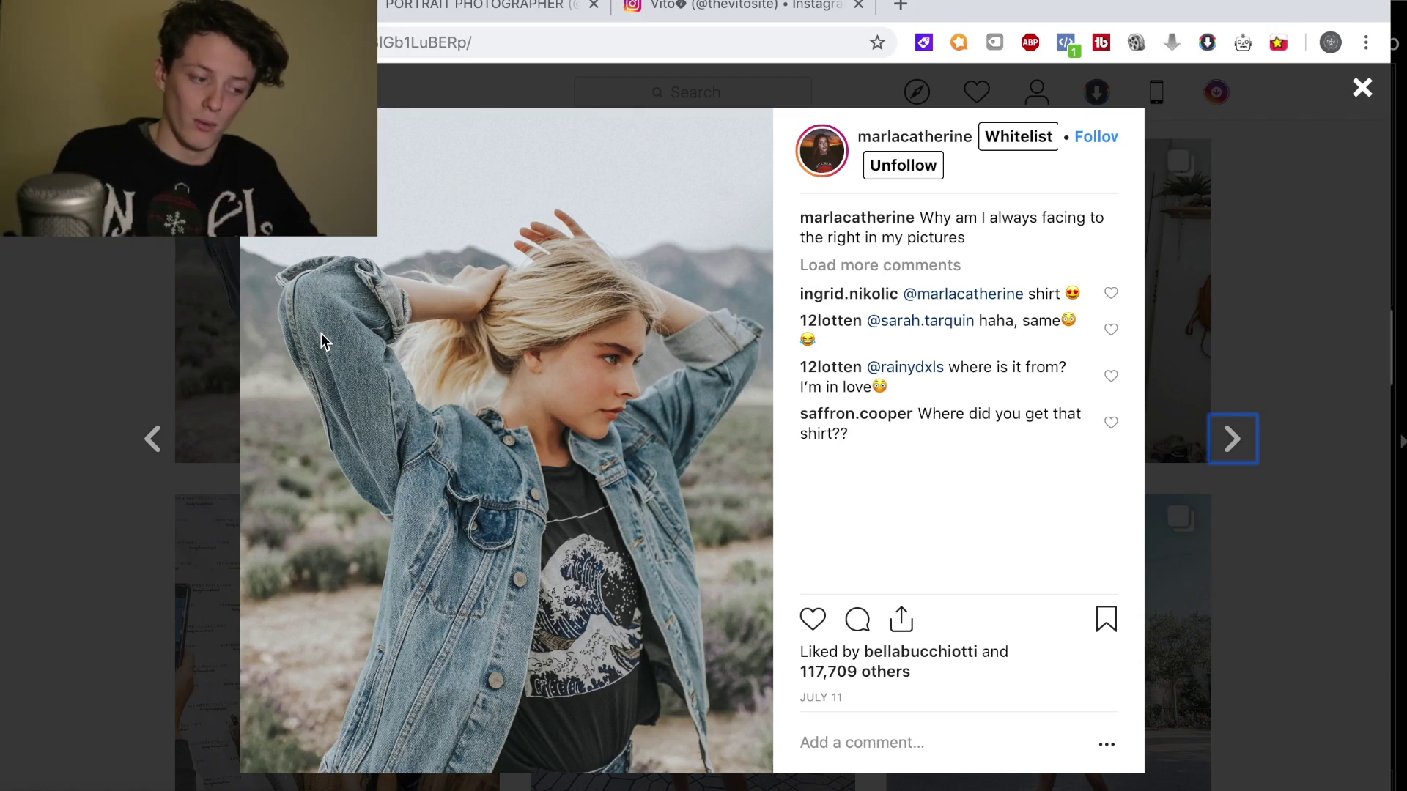
{"action": "key", "text": "super+Tab"}
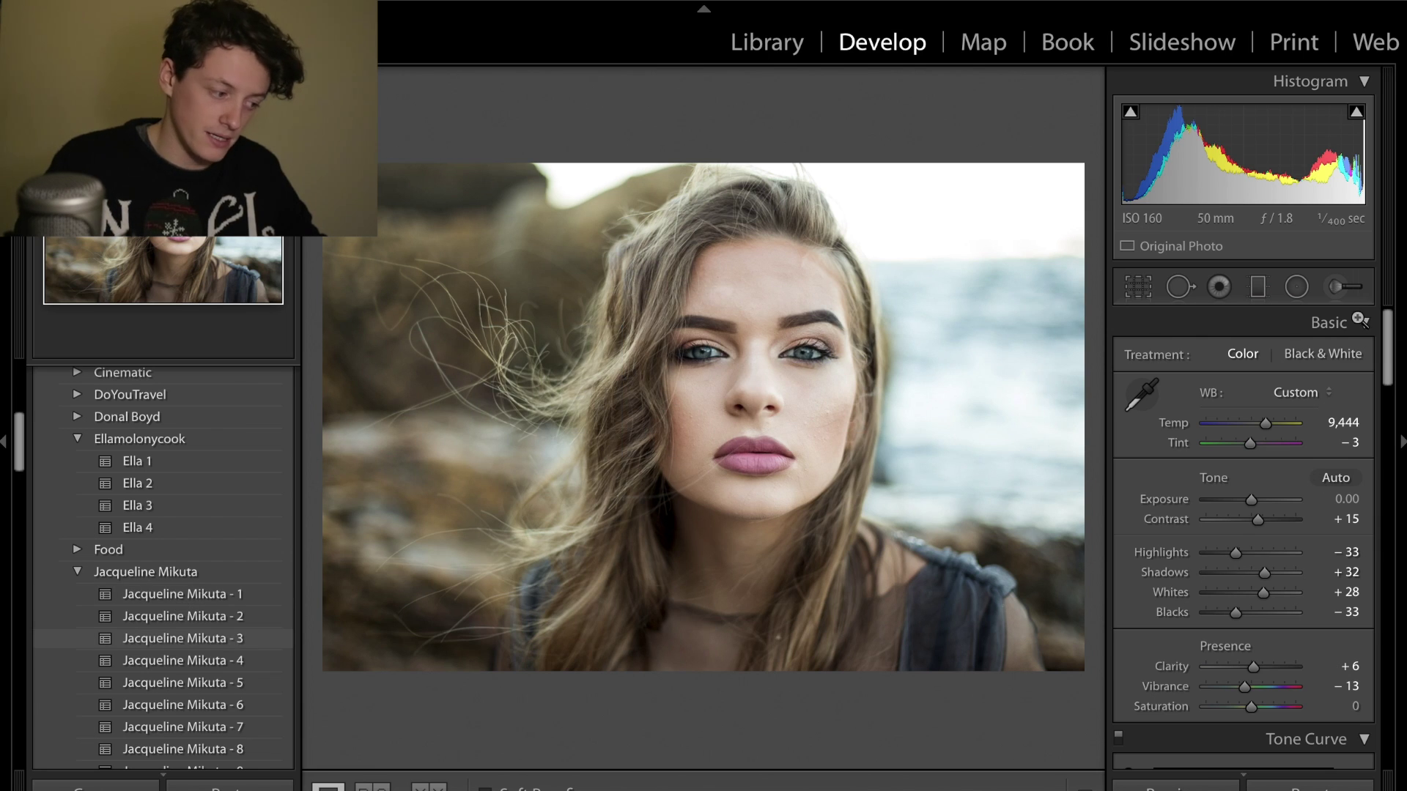
Shape the RGB point curve into a gentle S with points at about 75.7/77.3 %, 49.8/49.8 % and 25.5/22.7 %.
{"action": "left_click", "coordinate": [1354, 326]}
{"action": "left_click", "coordinate": [1354, 326]}
{"action": "left_click", "coordinate": [1354, 326]}
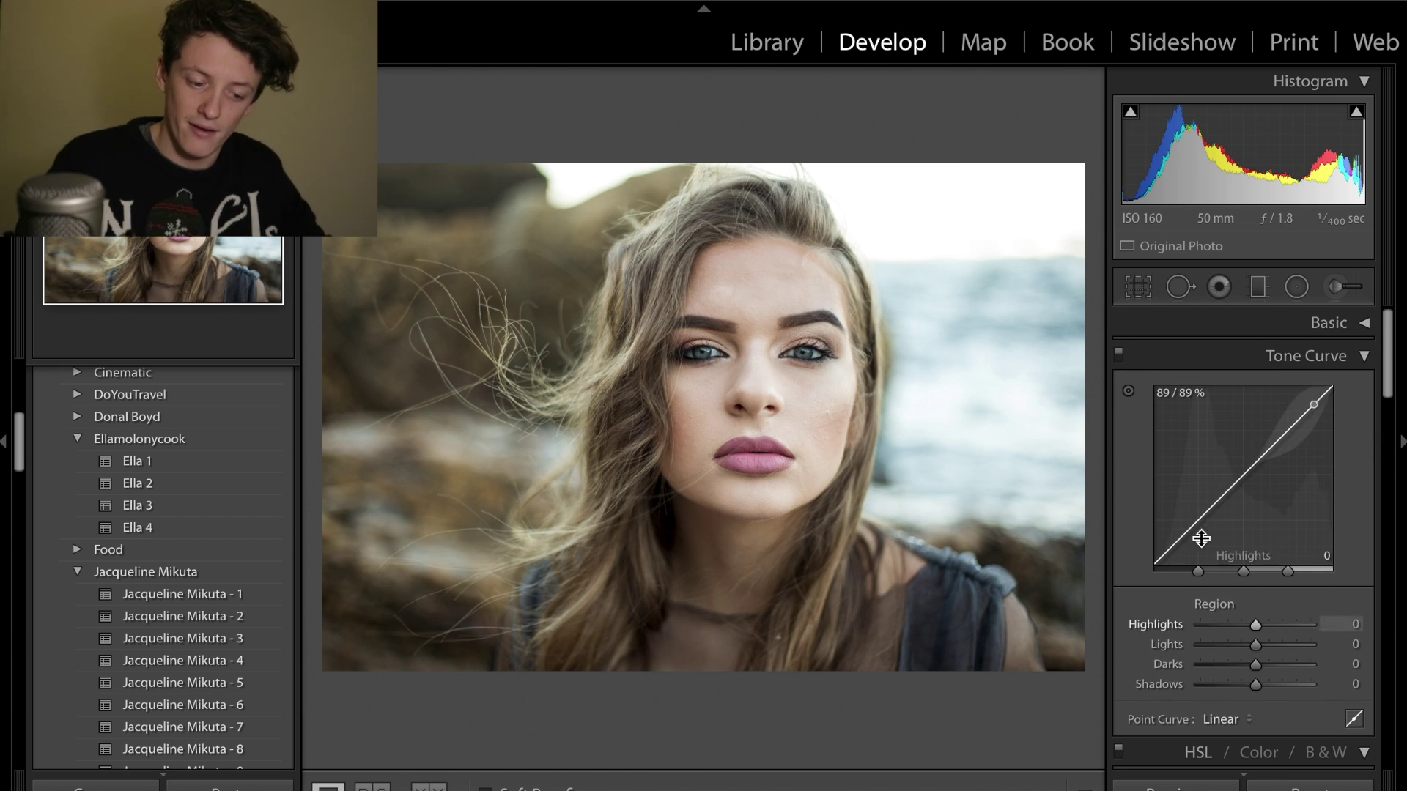
{"action": "left_click", "coordinate": [1354, 720]}
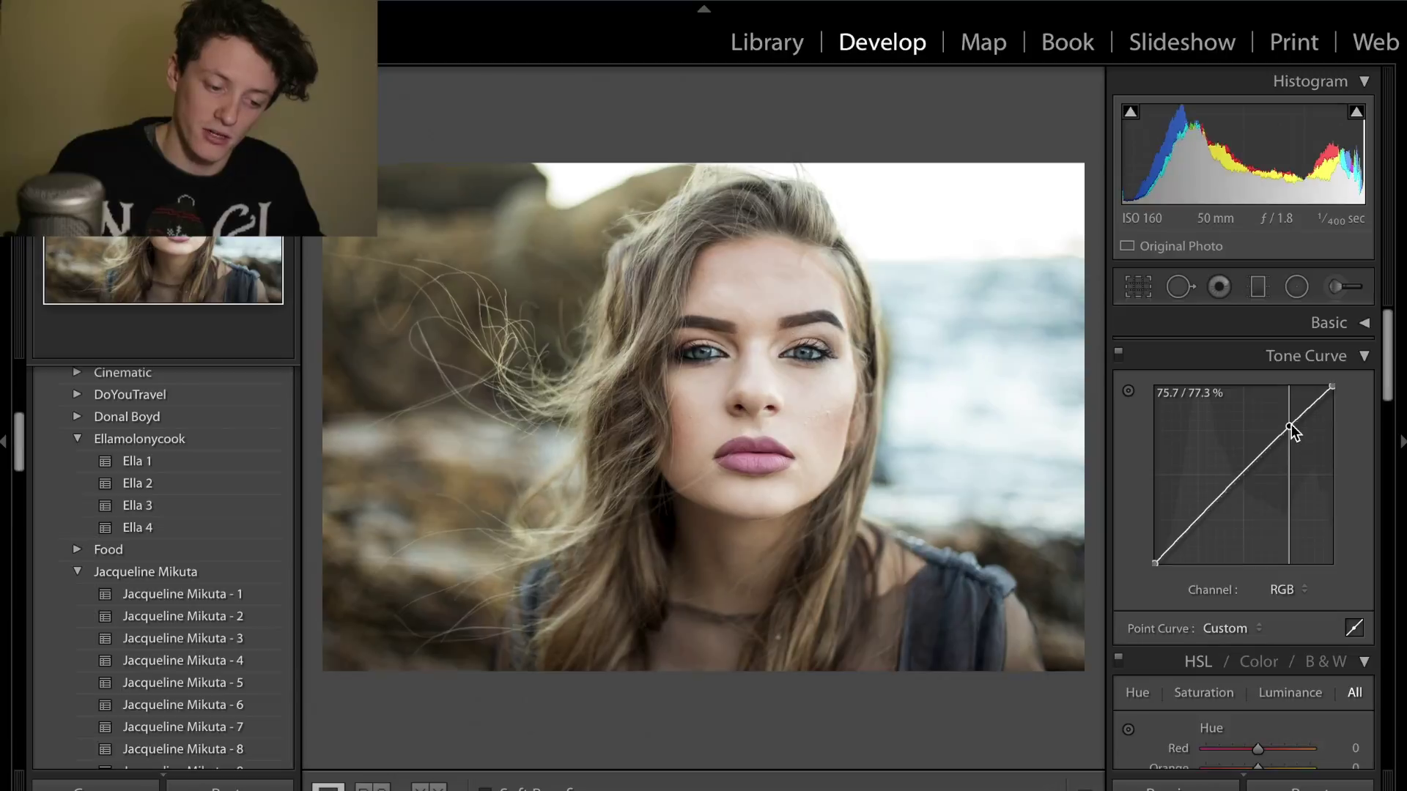
{"action": "left_click_drag", "start_coordinate": [1291, 431], "coordinate": [1291, 424]}
{"action": "left_click_drag", "start_coordinate": [1245, 474], "coordinate": [1243, 476]}
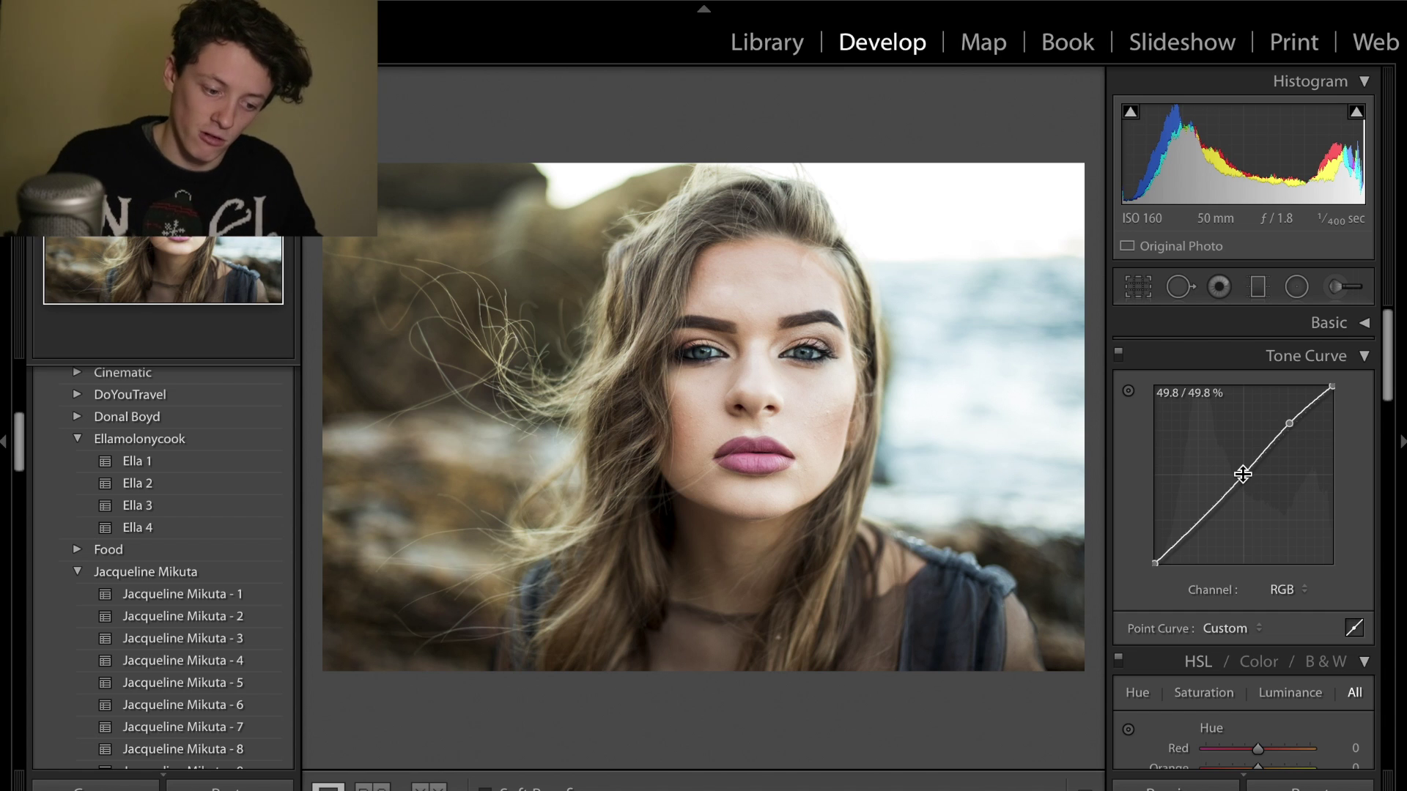
{"action": "left_click_drag", "start_coordinate": [1200, 519], "coordinate": [1200, 525]}
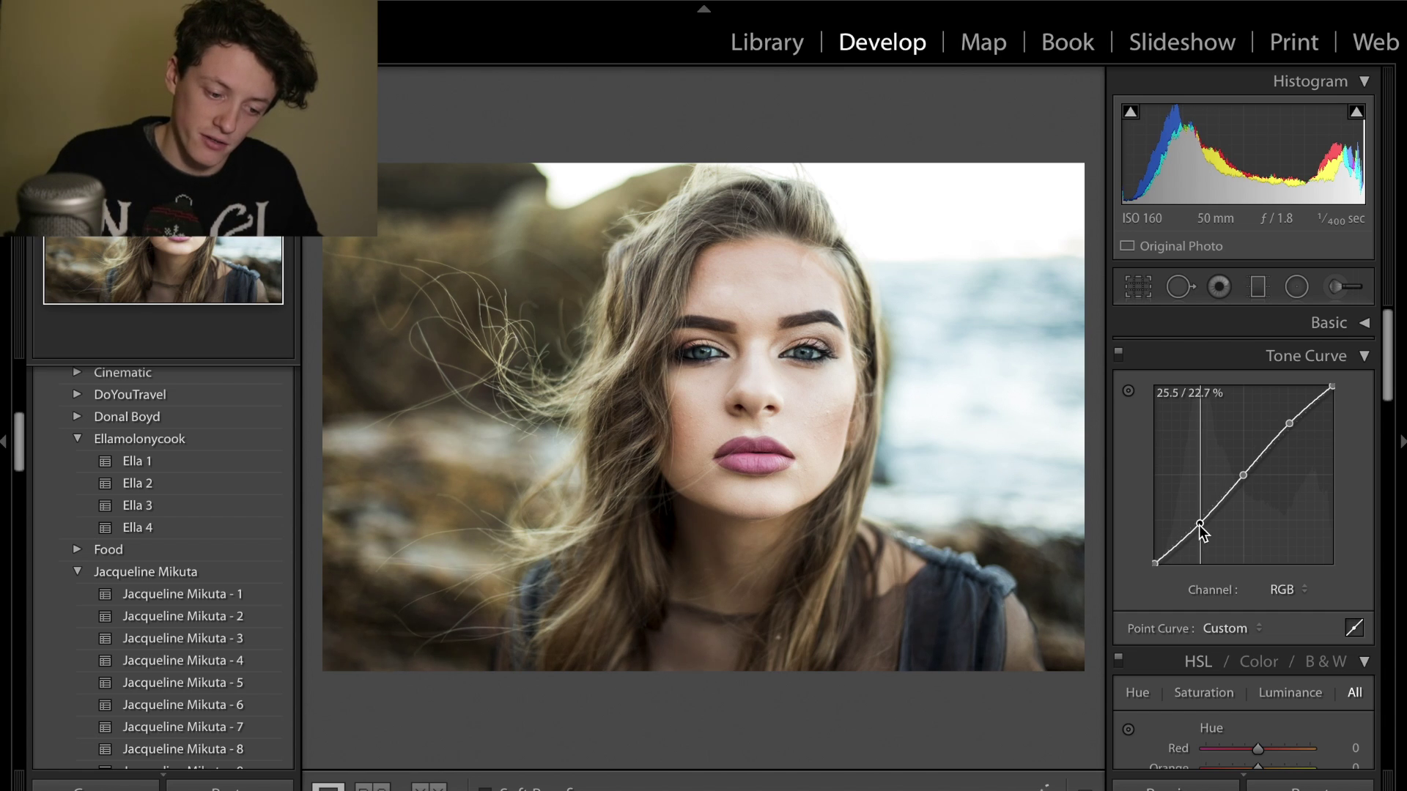
{"action": "left_click", "coordinate": [1341, 359]}
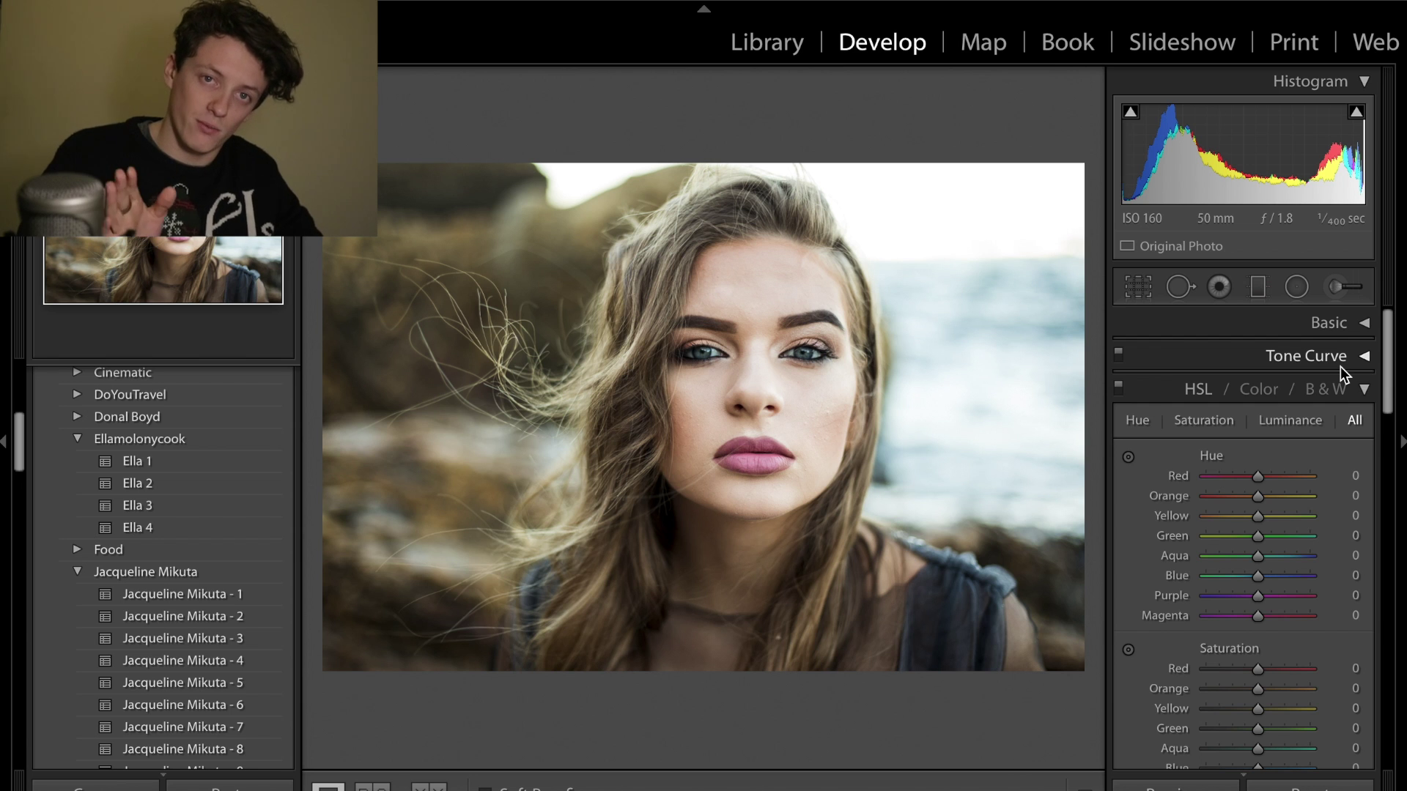
Try the portrait's Orange hue at −100 and +100, and reset it to 0.
{"action": "scroll", "coordinate": [1350, 439], "scroll_direction": "down", "scroll_amount": 2}
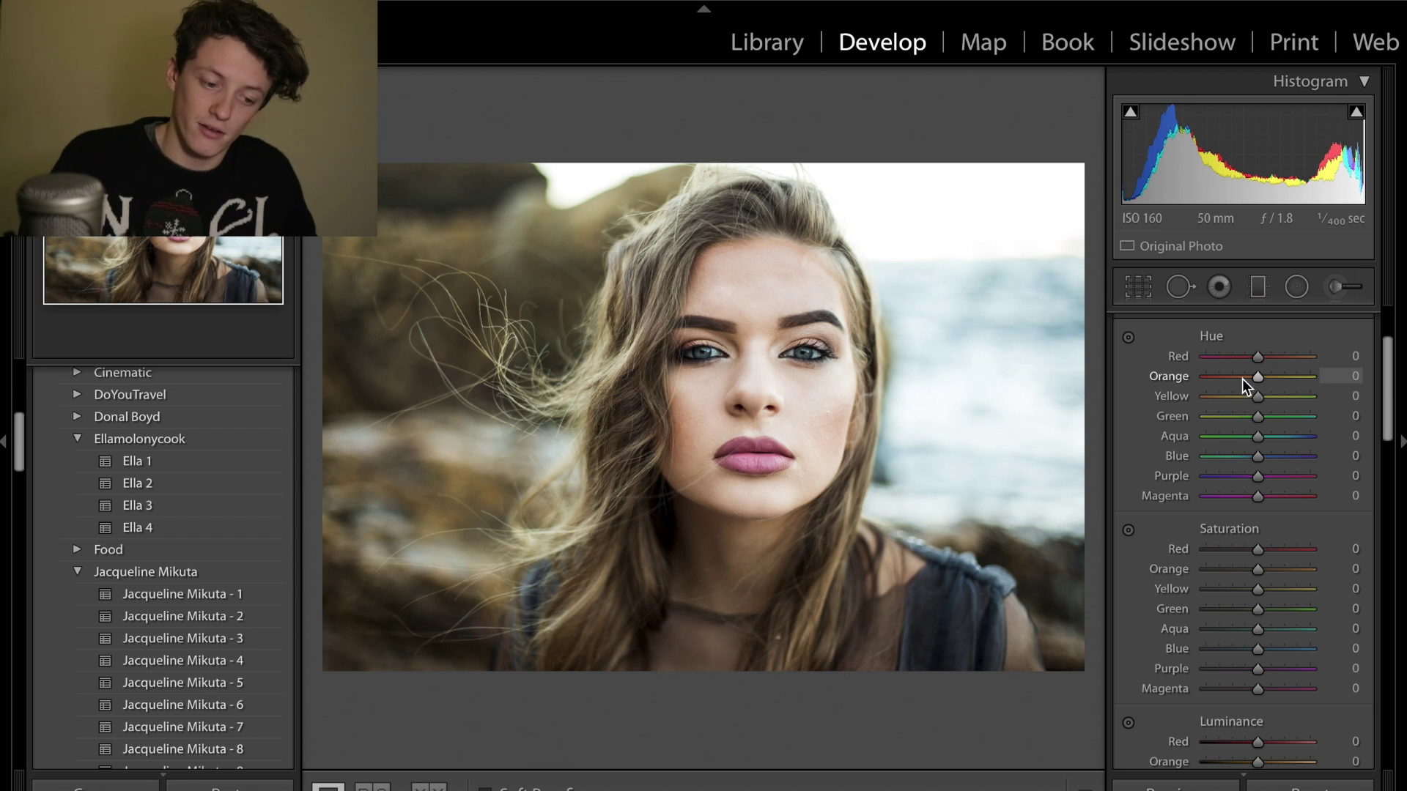
{"action": "left_click_drag", "start_coordinate": [1243, 380], "coordinate": [1137, 378]}
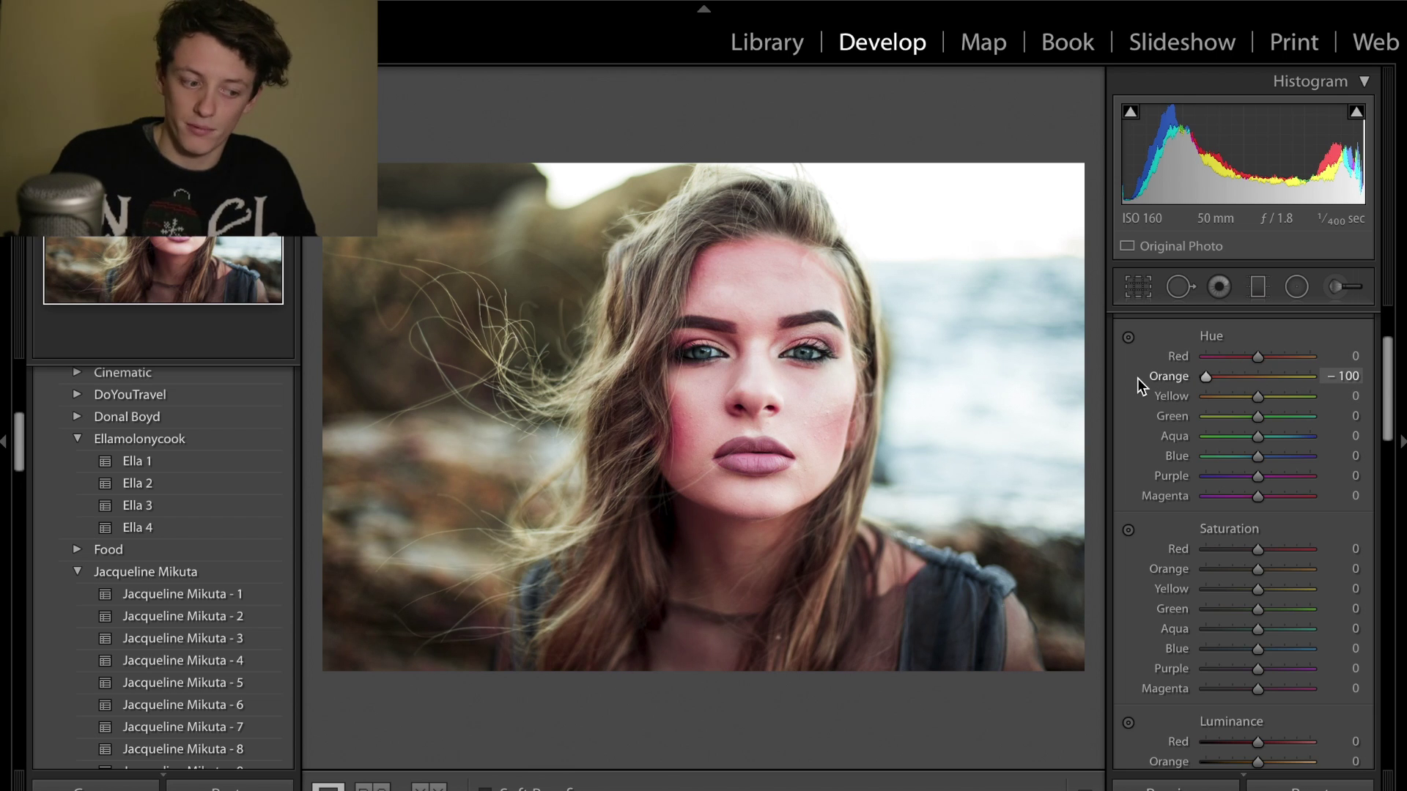
{"action": "left_click_drag", "start_coordinate": [1241, 379], "coordinate": [1310, 376]}
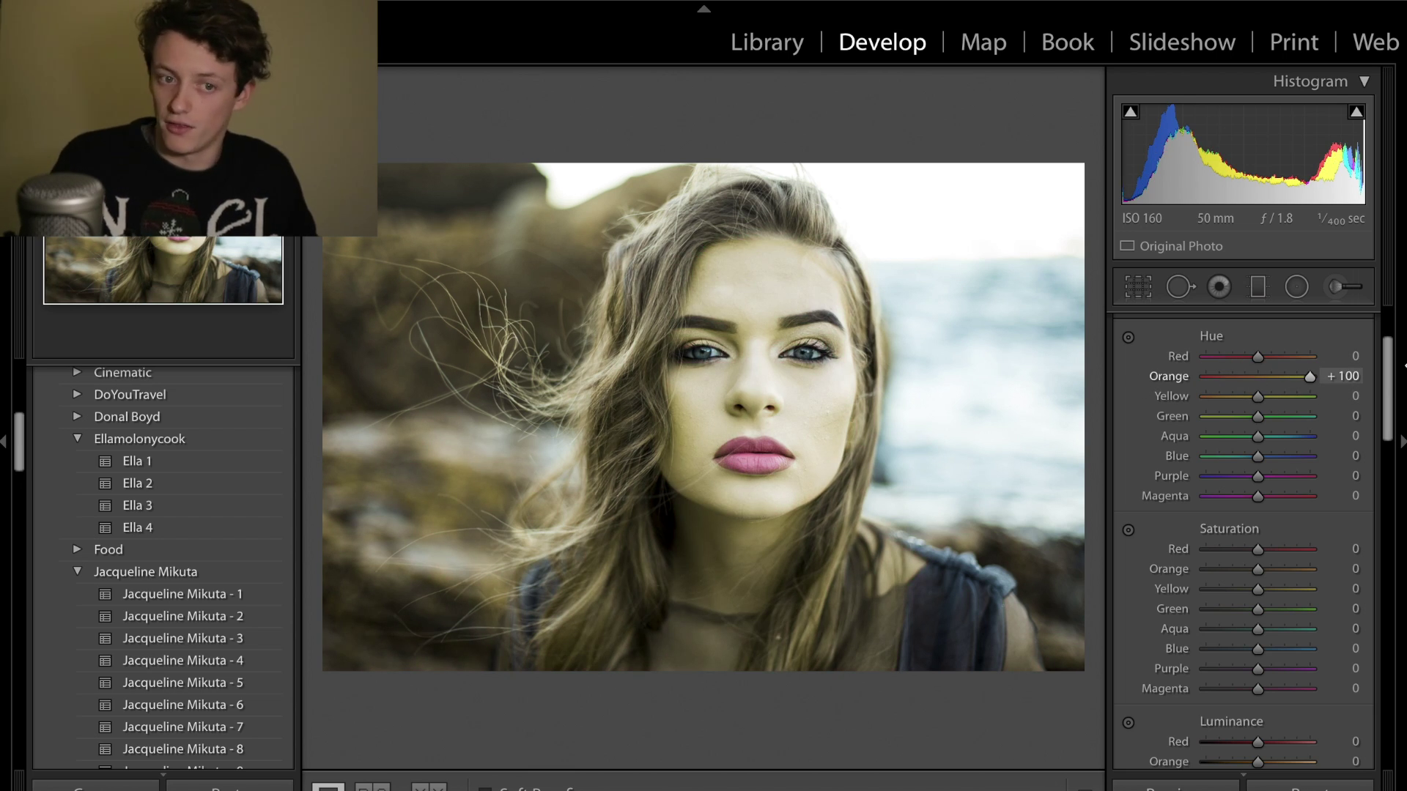
{"action": "key", "text": "ctrl+z"}
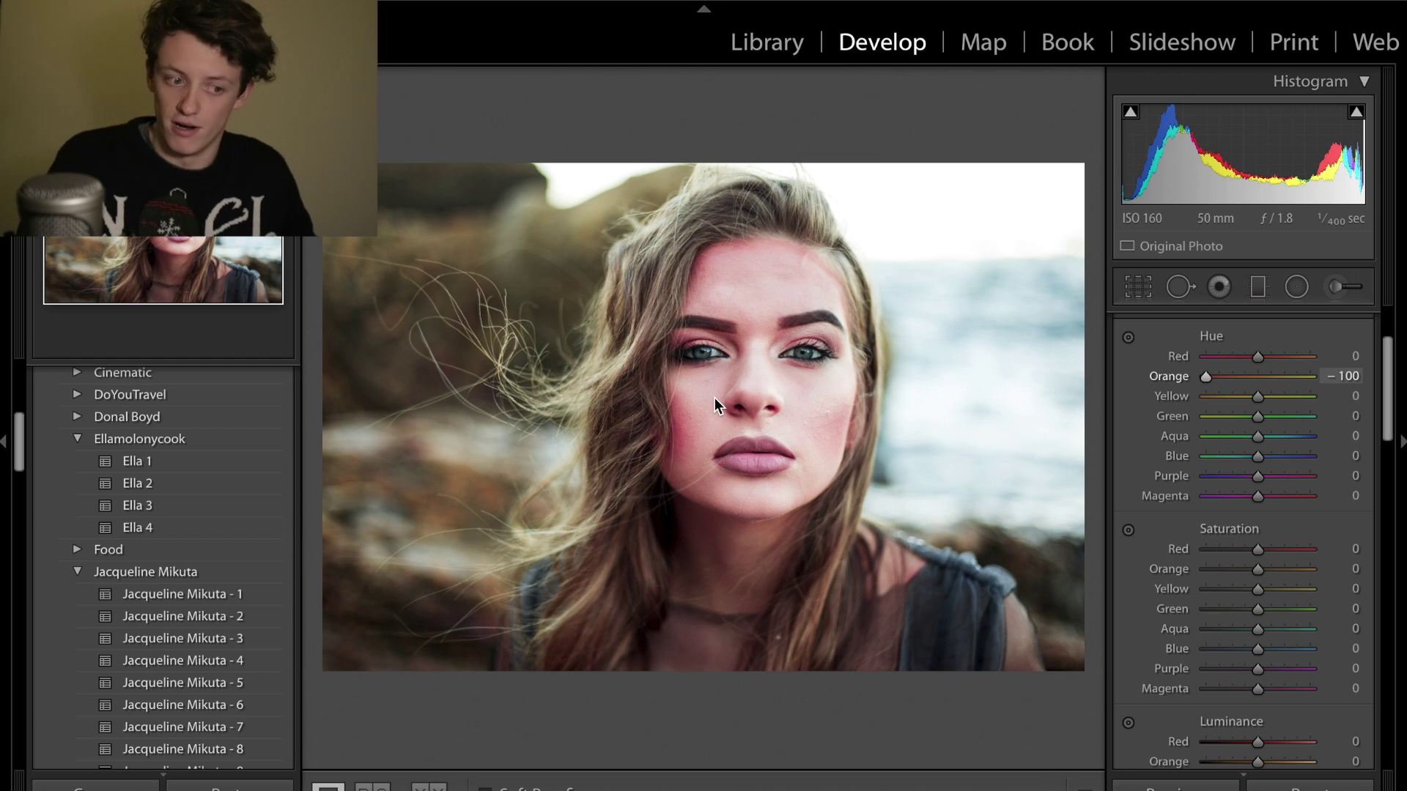
{"action": "double_click", "coordinate": [1157, 376]}
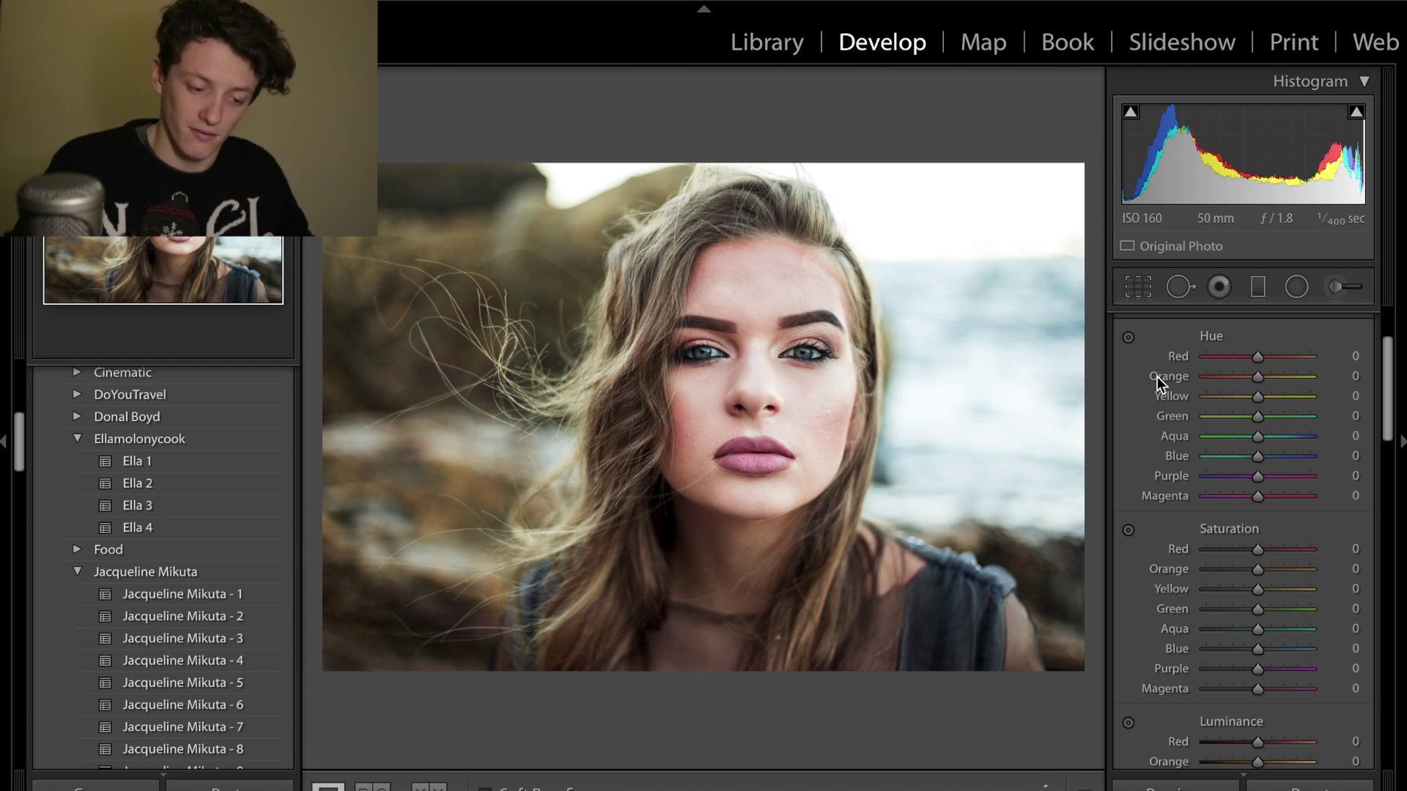
Set the portrait's HSL hues to Red +8, Orange −11 and Yellow −5.
{"action": "left_click_drag", "start_coordinate": [1307, 363], "coordinate": [1276, 375]}
{"action": "left_click", "coordinate": [1347, 356]}
{"action": "type", "text": "8"}
{"action": "key", "text": "Return"}
{"action": "left_click", "coordinate": [1343, 376]}
{"action": "type", "text": "-11"}
{"action": "key", "text": "Return"}
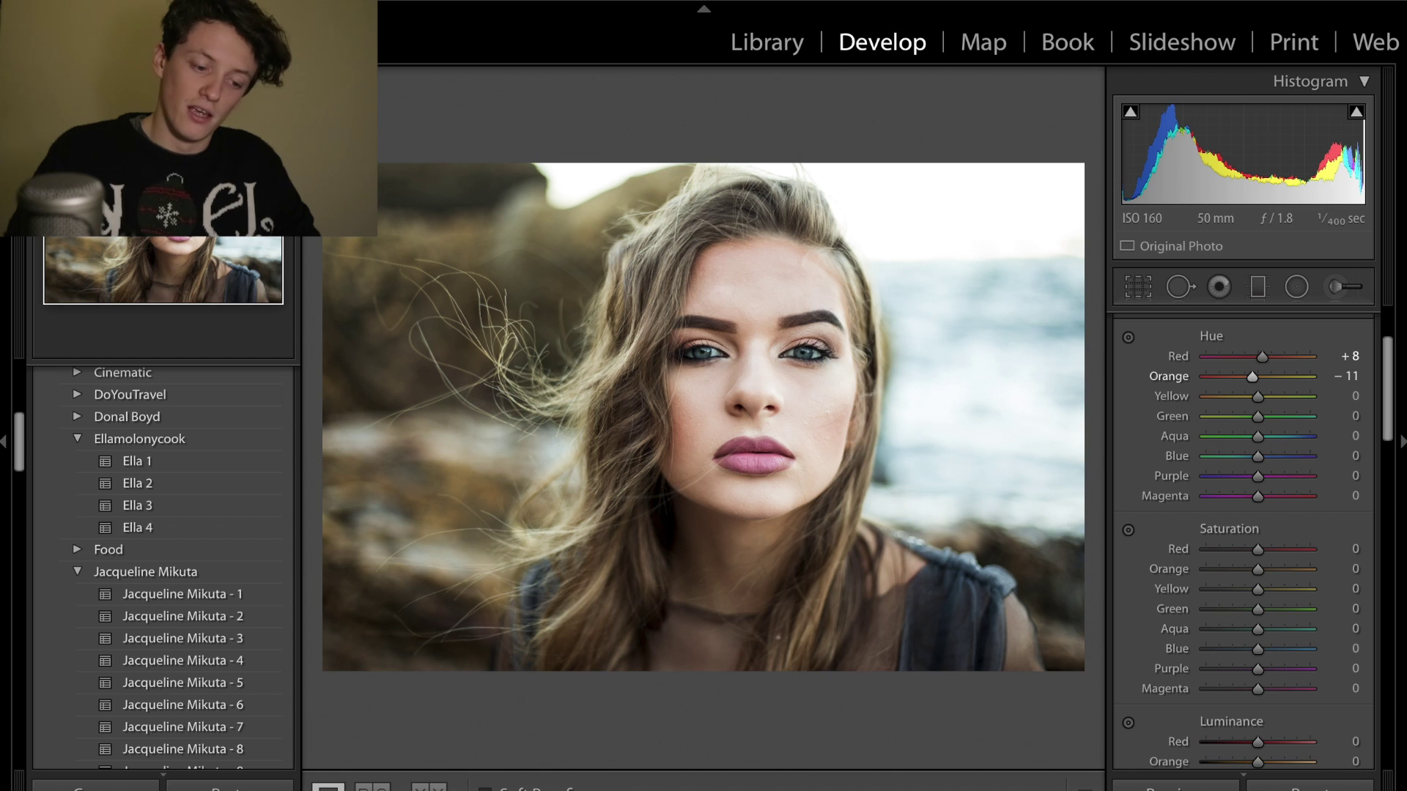
{"action": "left_click", "coordinate": [1354, 396]}
{"action": "type", "text": "-5"}
{"action": "key", "text": "Return"}
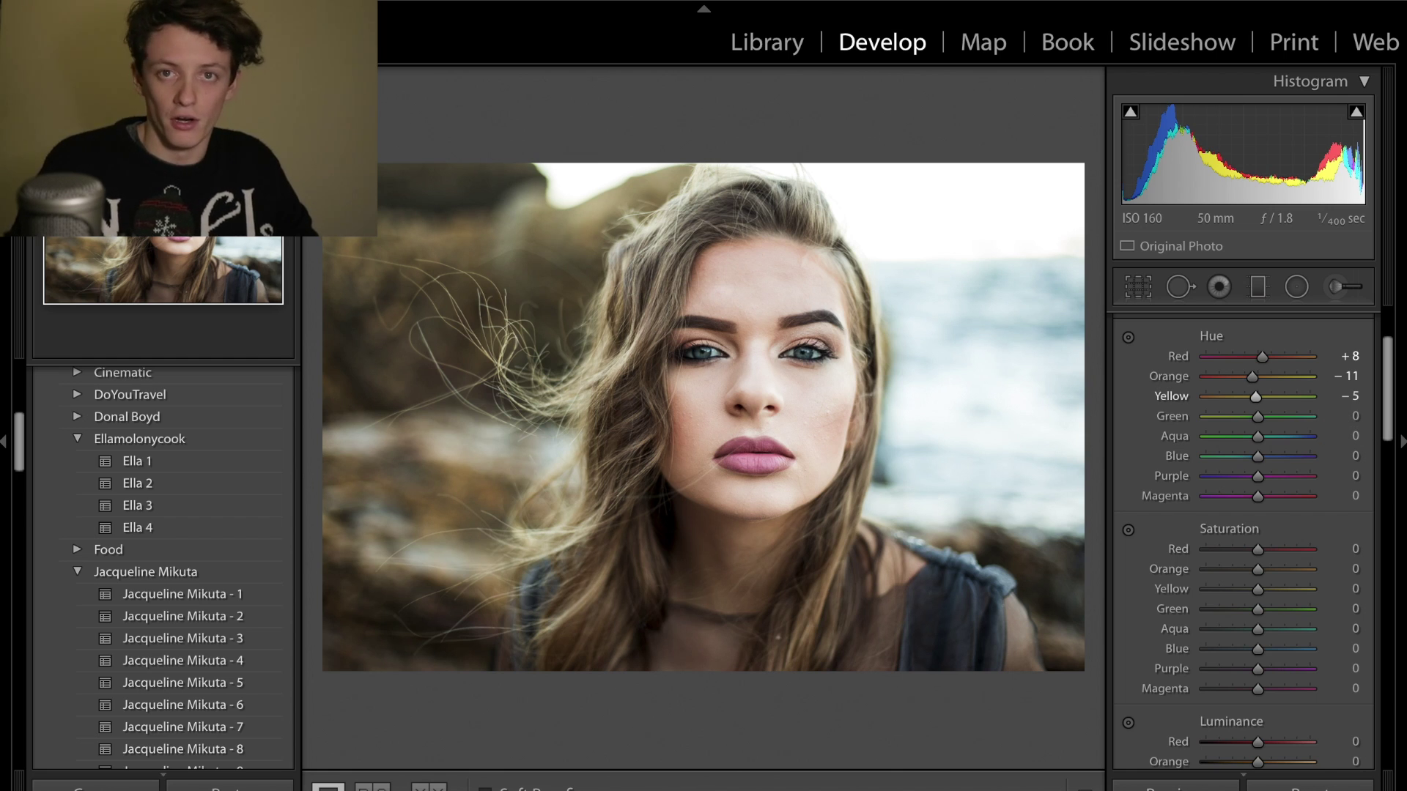
Compare the edited portrait with its Before view several times to judge the skin tones and colours.
{"action": "key", "text": "backslash"}
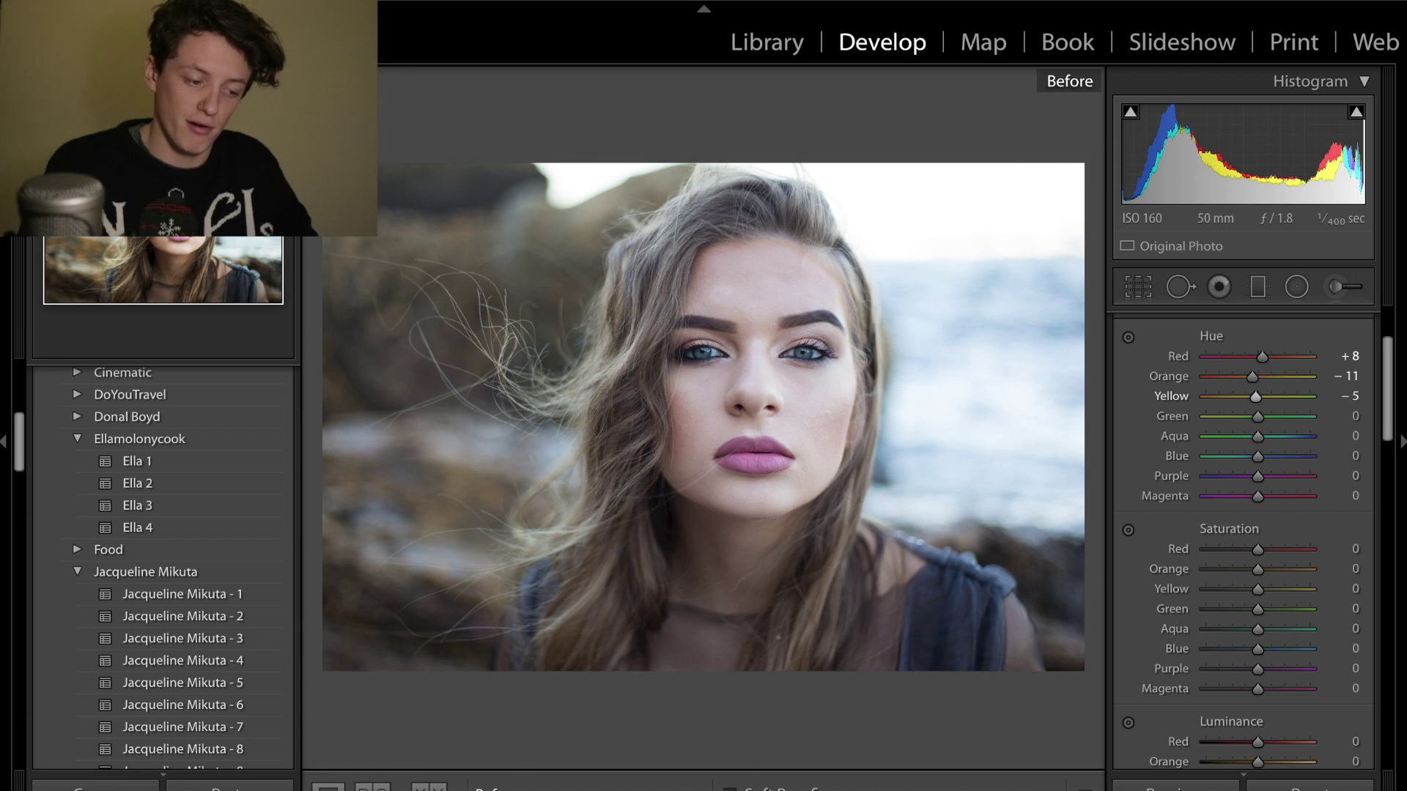
{"action": "key", "text": "backslash"}
{"action": "key", "text": "backslash"}
{"action": "key", "text": "backslash"}
{"action": "key", "text": "backslash"}
{"action": "key", "text": "backslash"}
{"action": "key", "text": "backslash"}
{"action": "key", "text": "backslash"}
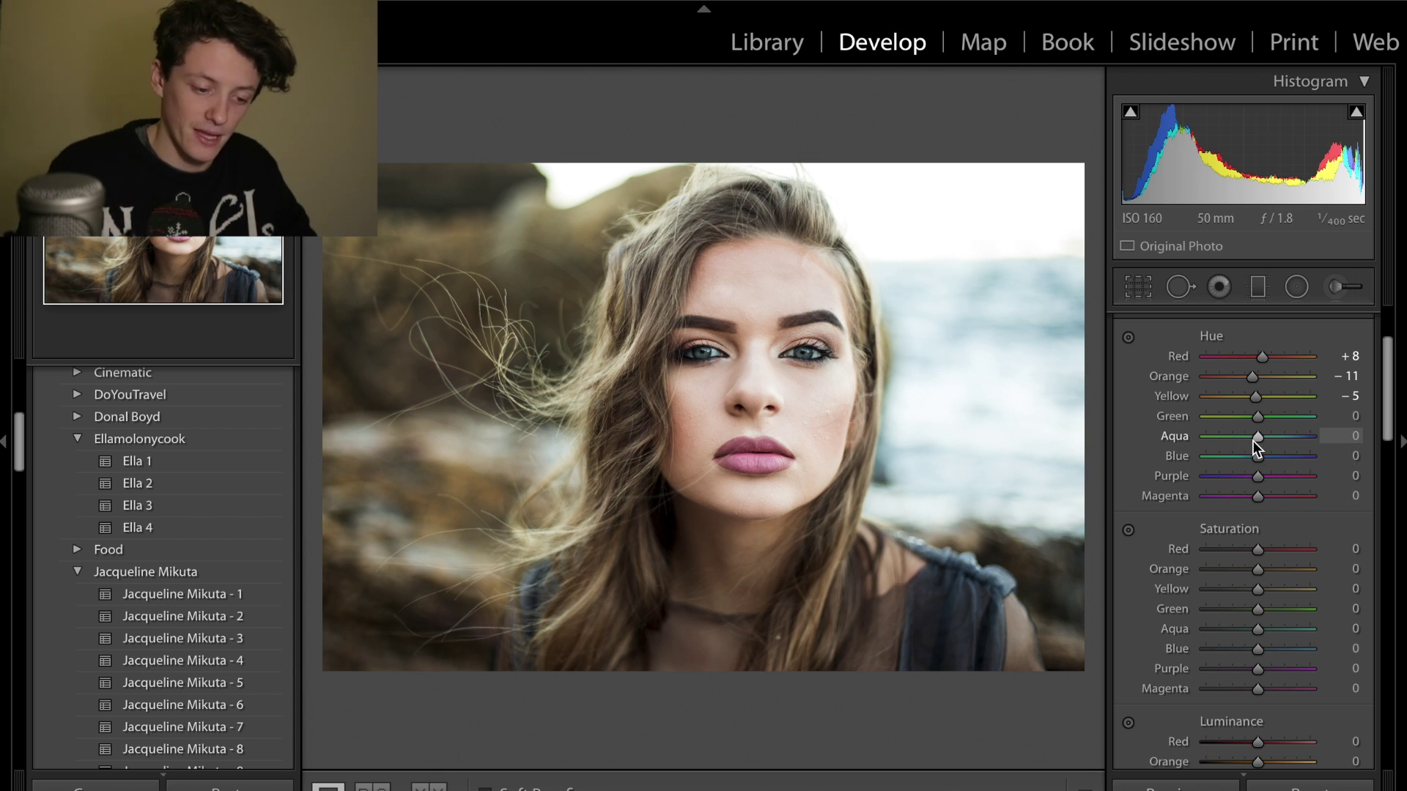
Try the portrait's Blue hue at −100 and undo the shift.
{"action": "key", "text": "super+Tab"}
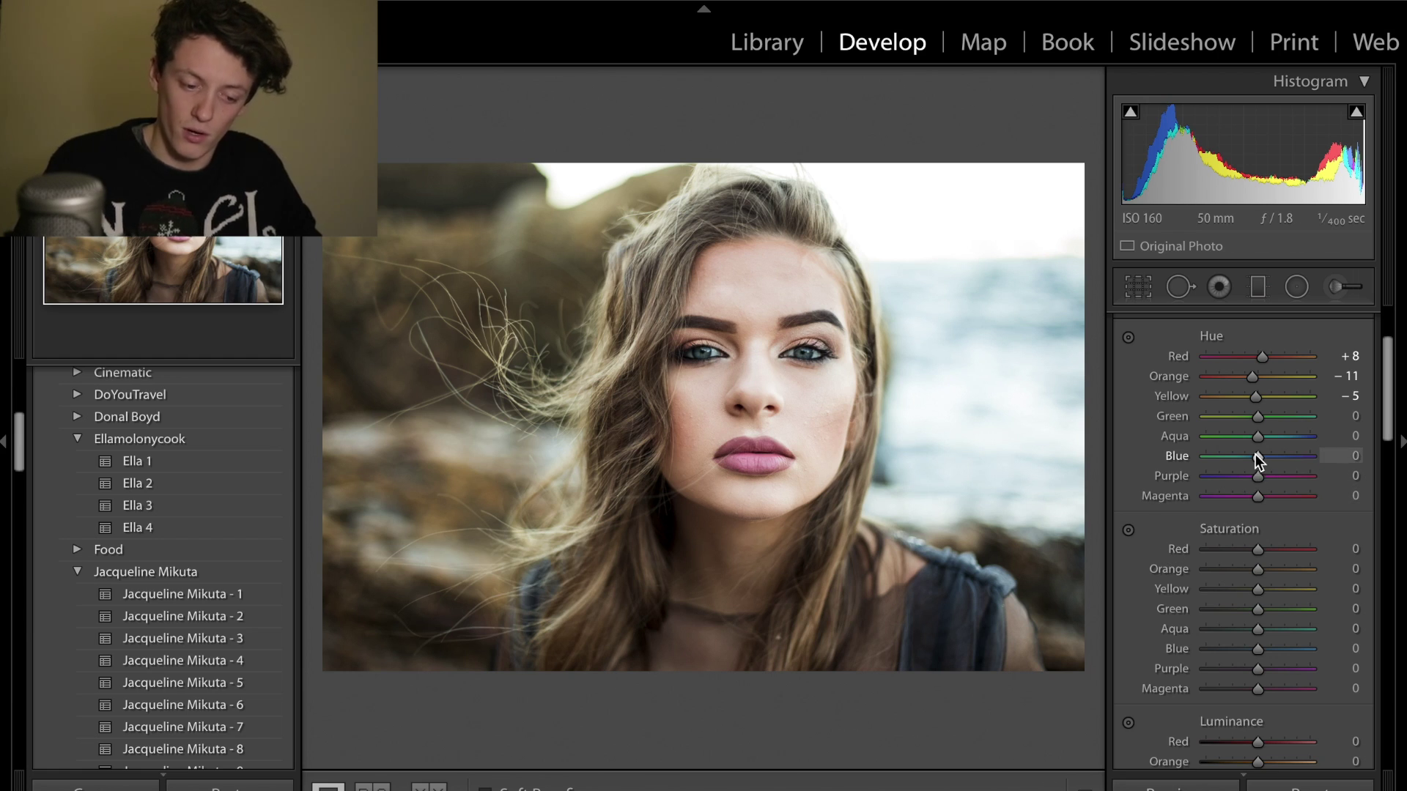
{"action": "left_click_drag", "start_coordinate": [1256, 462], "coordinate": [1133, 462]}
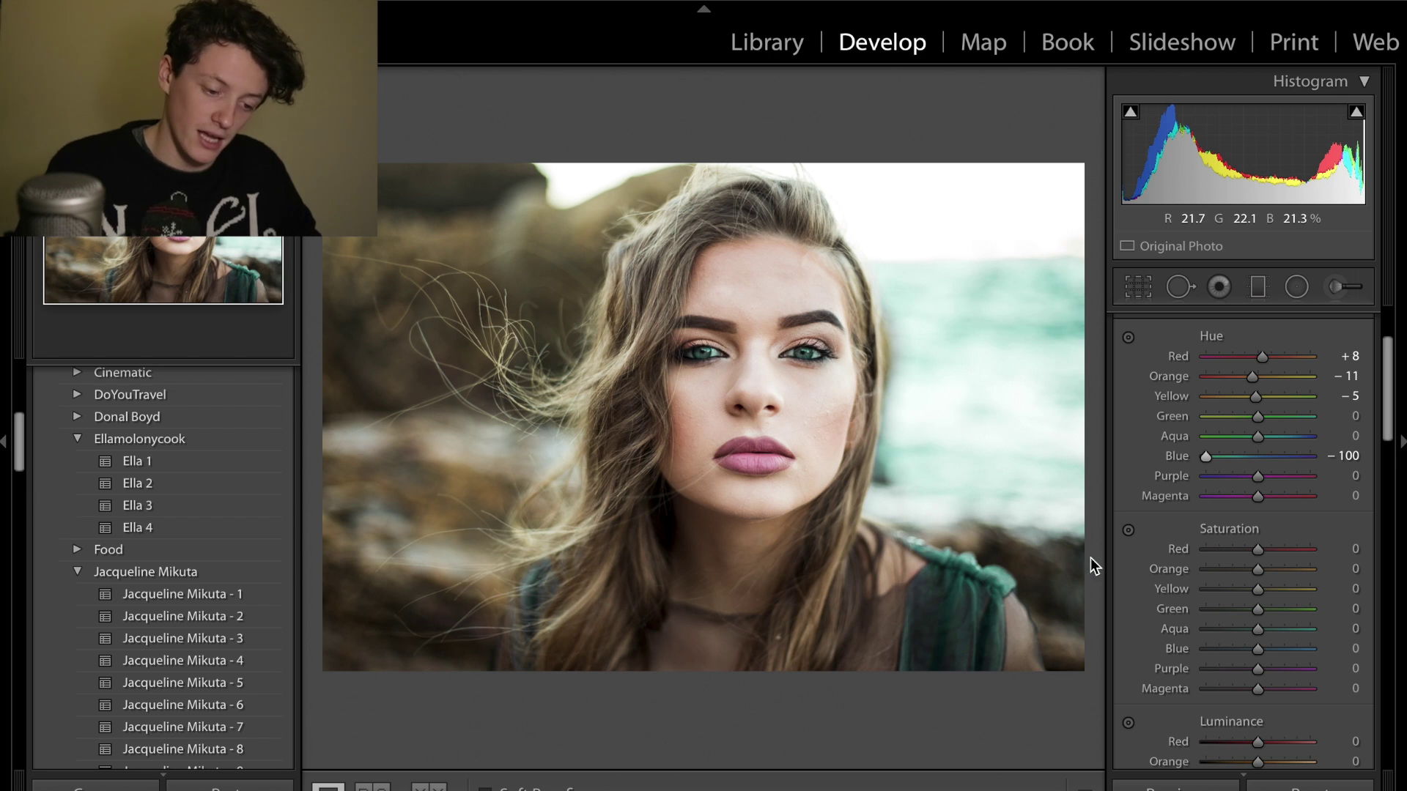
{"action": "key", "text": "ctrl+z"}
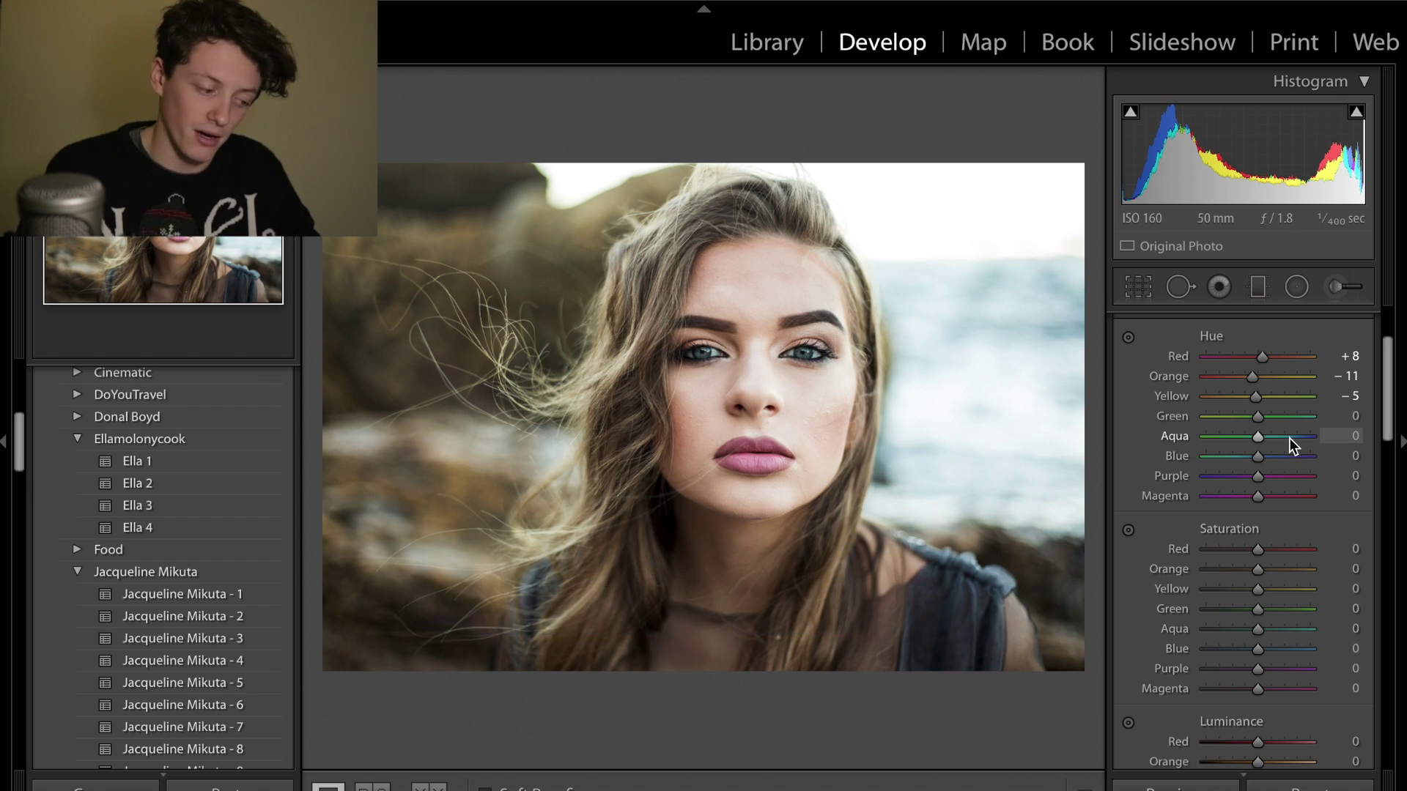
Try the Aqua hue at +58, settle on +32, and set the Blue hue to −28.
{"action": "left_click", "coordinate": [1289, 438]}
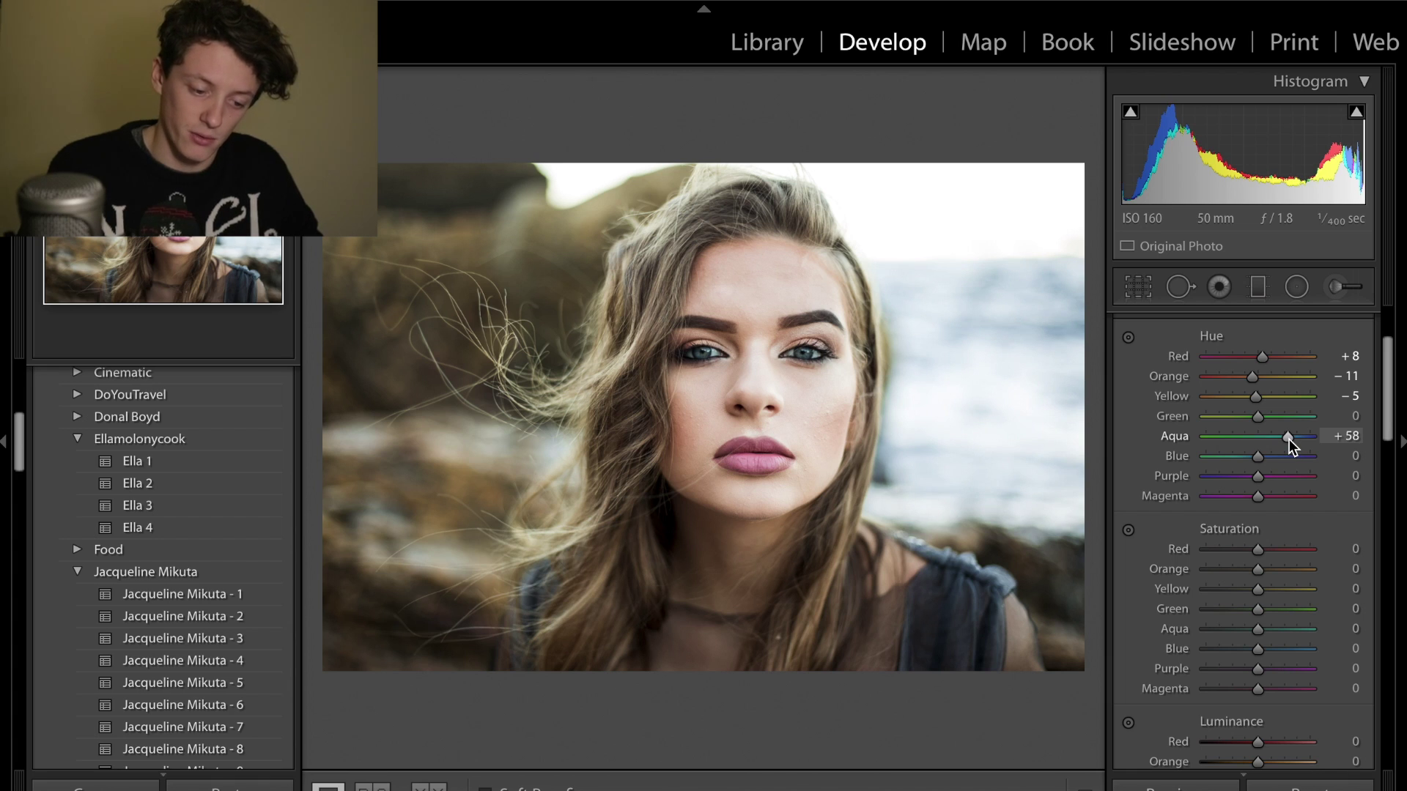
{"action": "left_click_drag", "start_coordinate": [1286, 439], "coordinate": [1275, 439]}
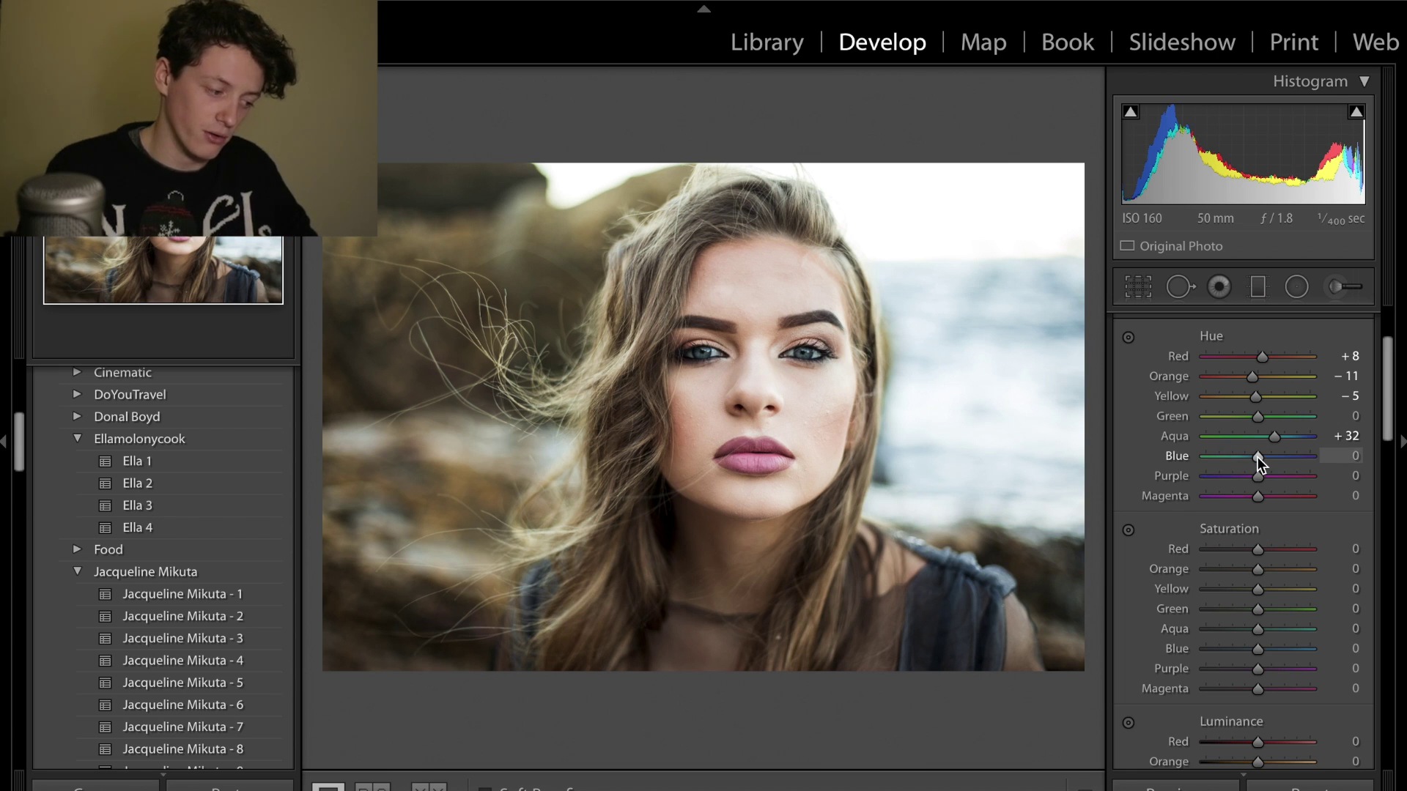
{"action": "left_click_drag", "start_coordinate": [1256, 456], "coordinate": [1242, 456]}
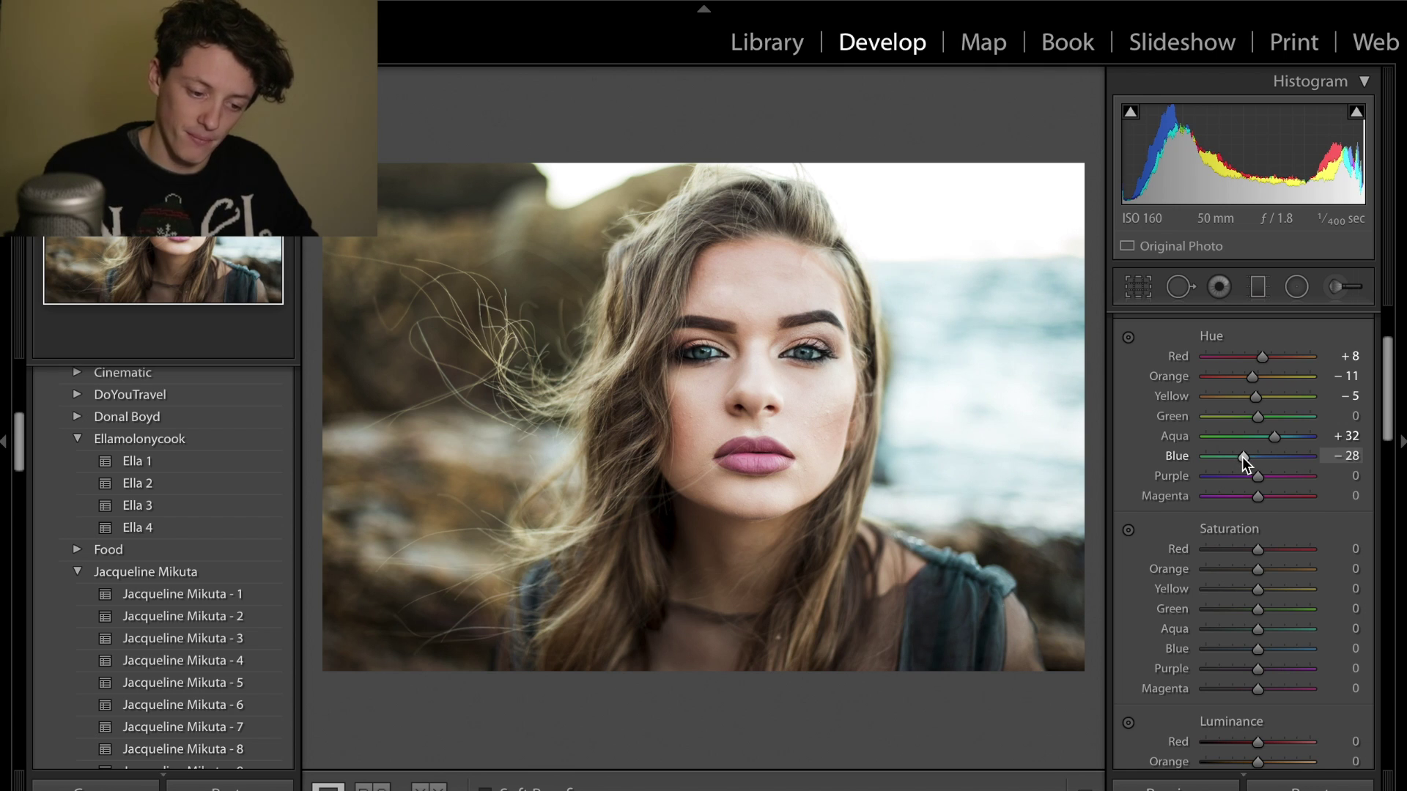
Try the Aqua hue at 0 and −100, and undo these changes back to +32.
{"action": "double_click", "coordinate": [1176, 437]}
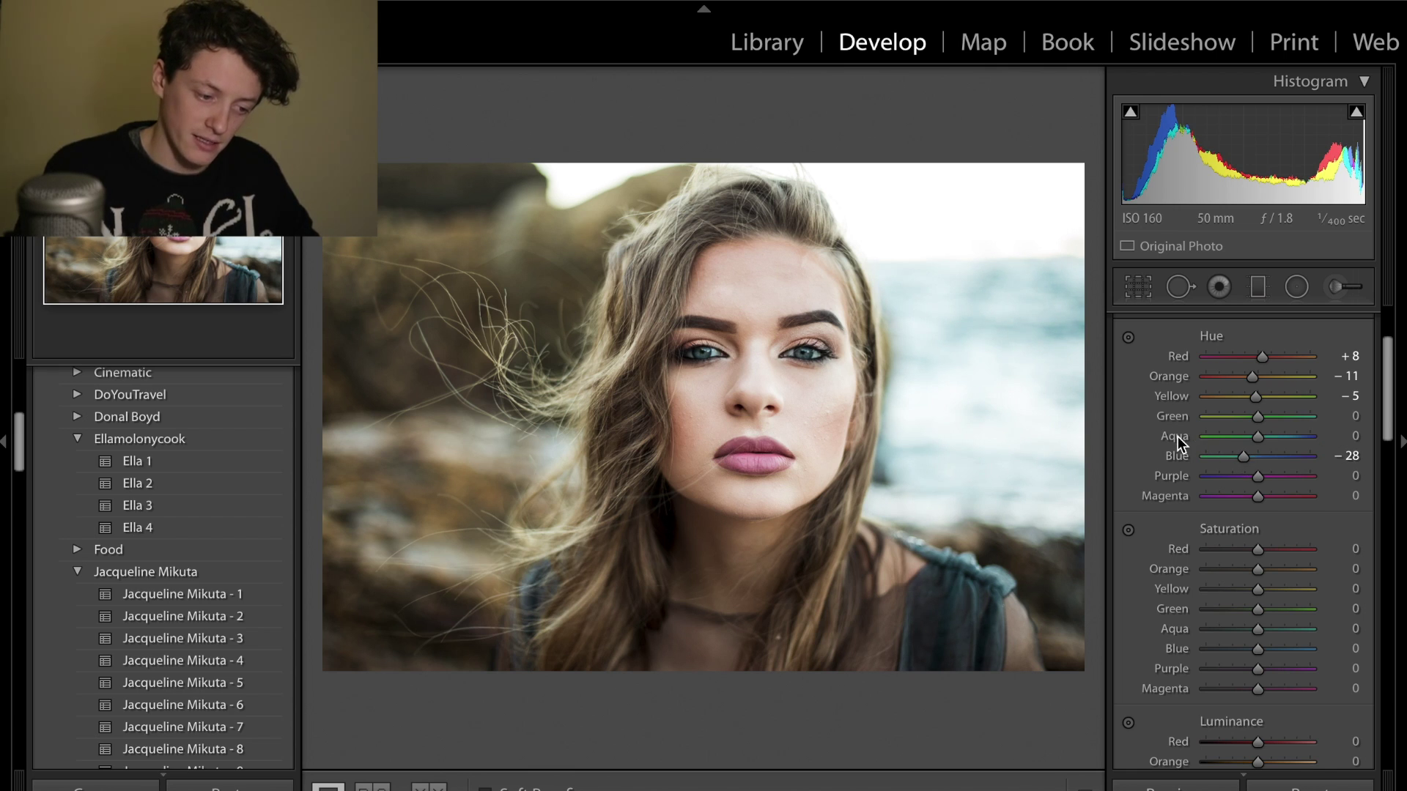
{"action": "left_click_drag", "start_coordinate": [1237, 442], "coordinate": [1131, 442]}
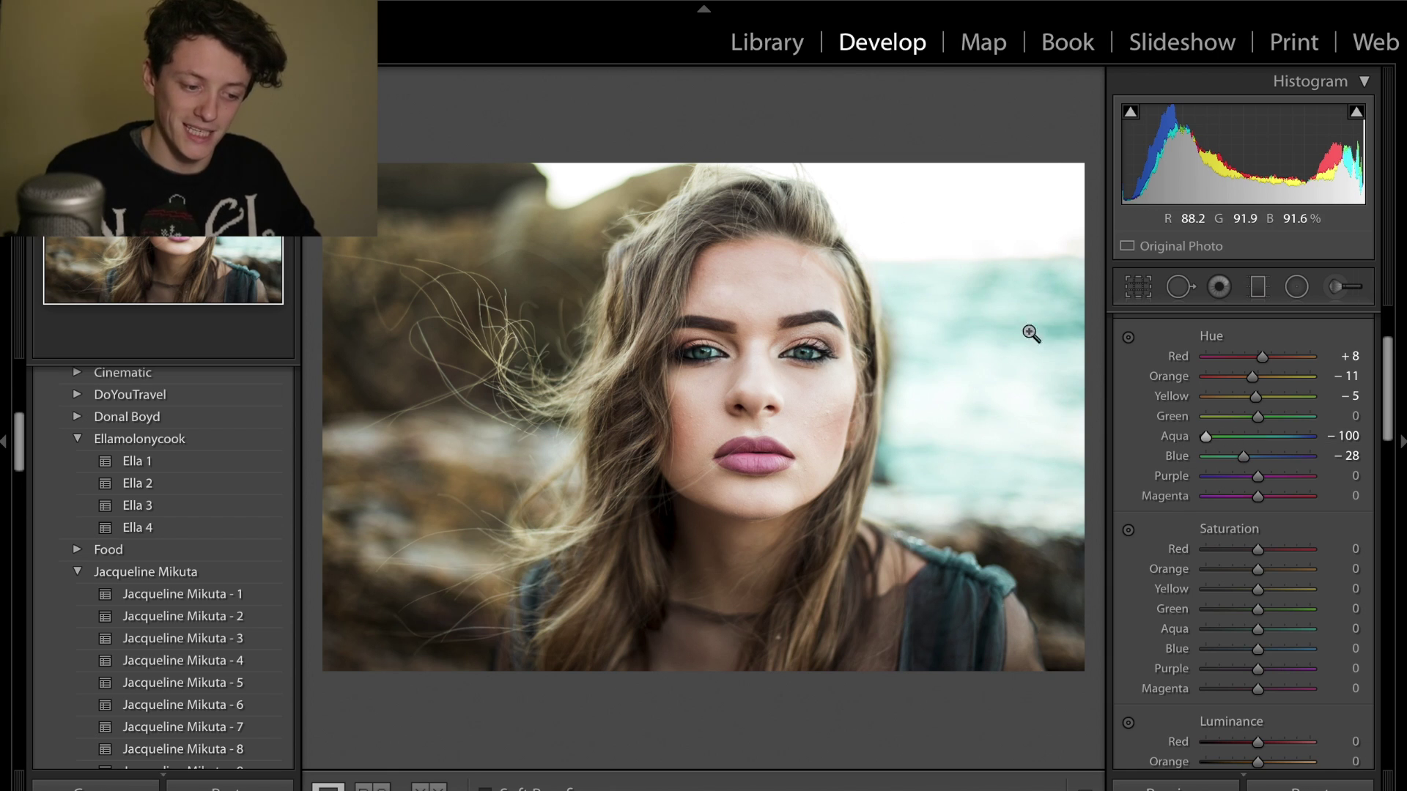
{"action": "key", "text": "ctrl+z"}
{"action": "key", "text": "ctrl+z"}
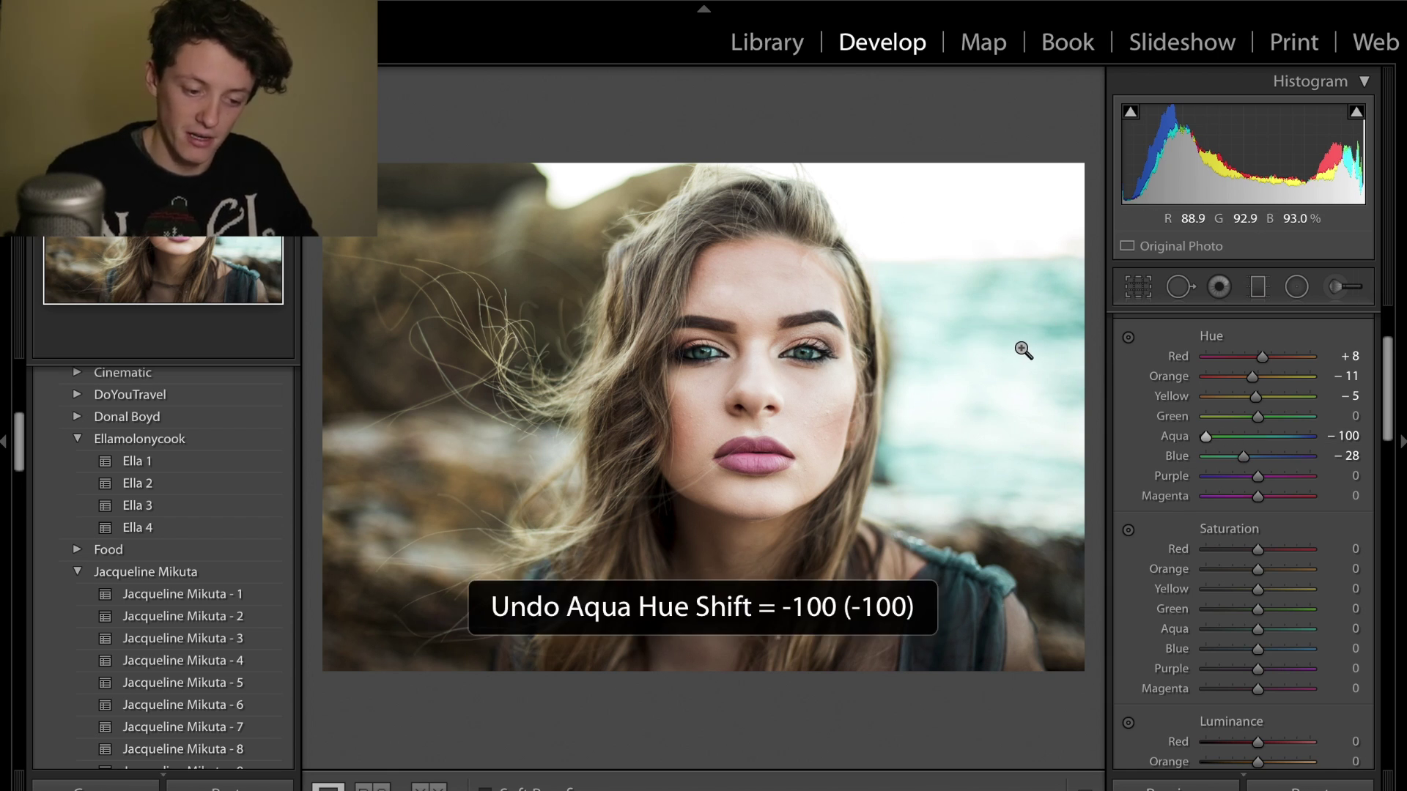
{"action": "key", "text": "ctrl+y"}
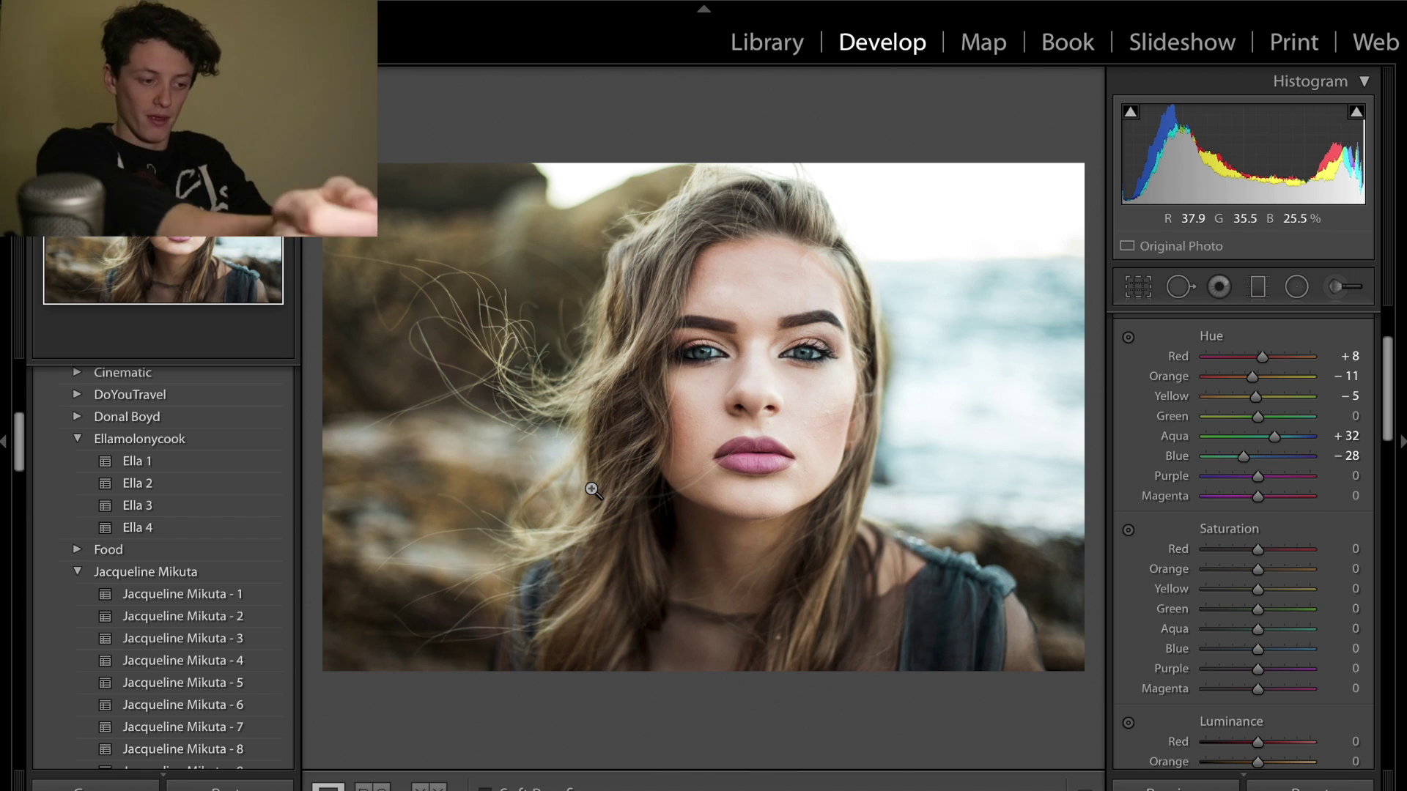
Switch to the browser to examine the colours of the denim-jacket reference photo.
{"action": "key", "text": "super+Tab"}
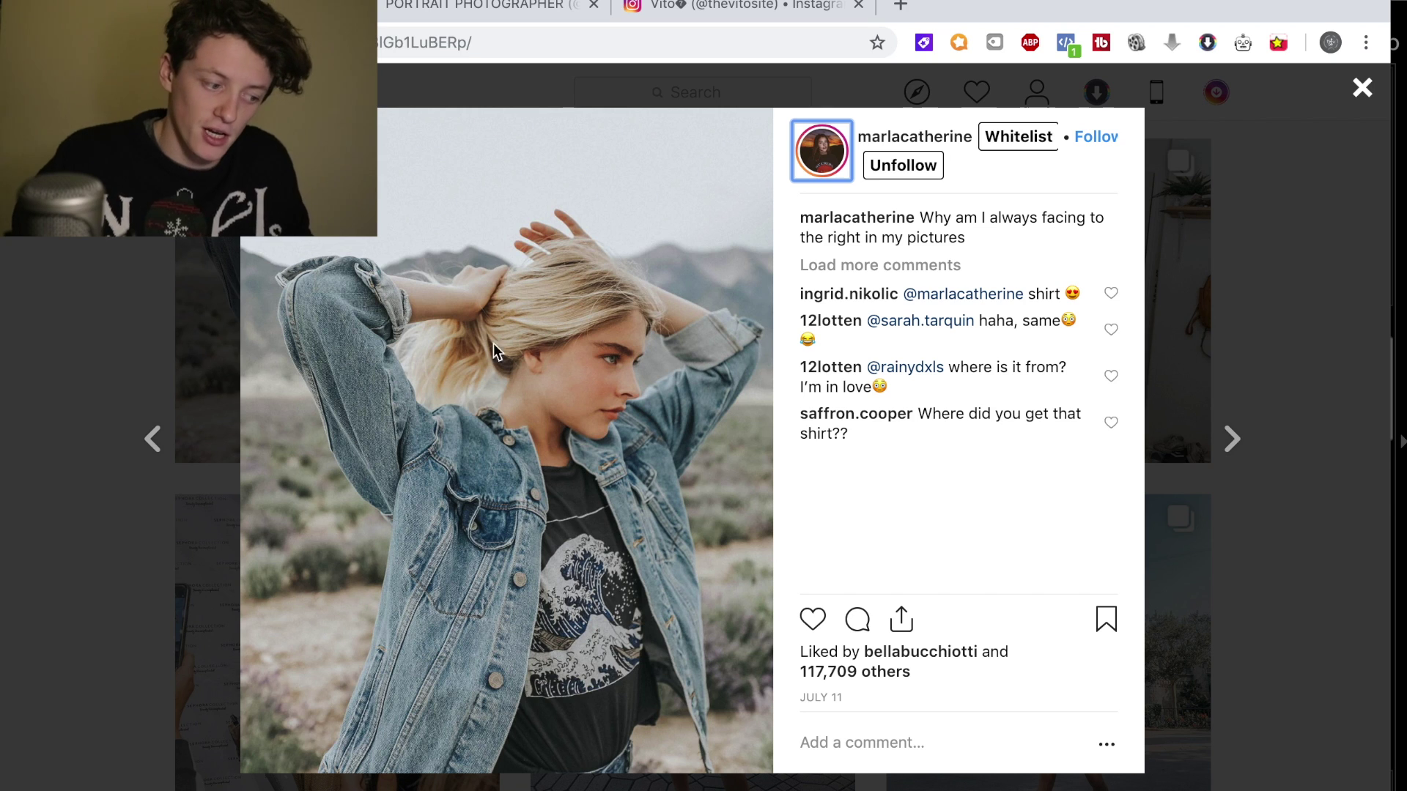
Compare the portrait in Lightroom with the denim-jacket reference photo in the browser, ending back in Lightroom.
{"action": "key", "text": "super+Tab"}
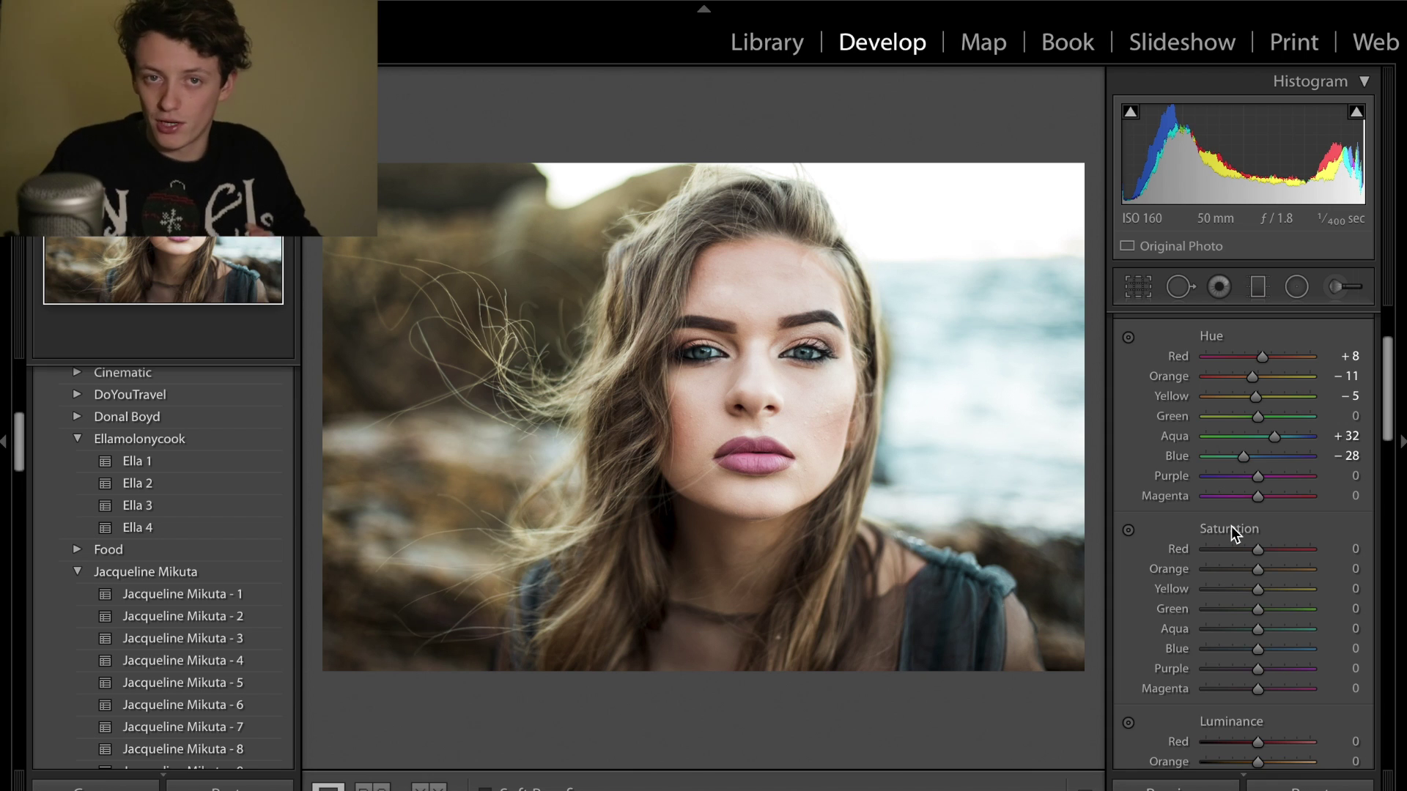
{"action": "key", "text": "super+Tab"}
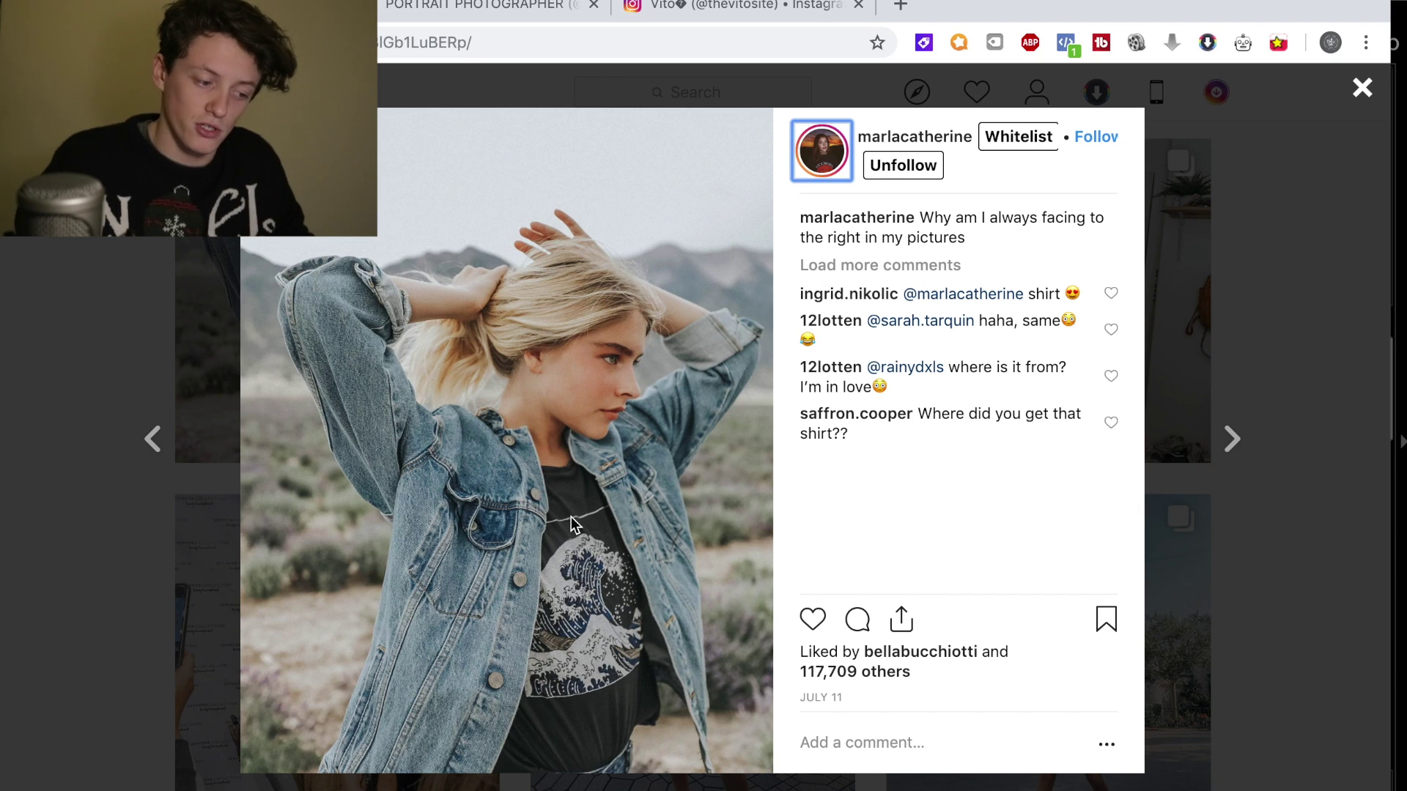
{"action": "key", "text": "super+Tab"}
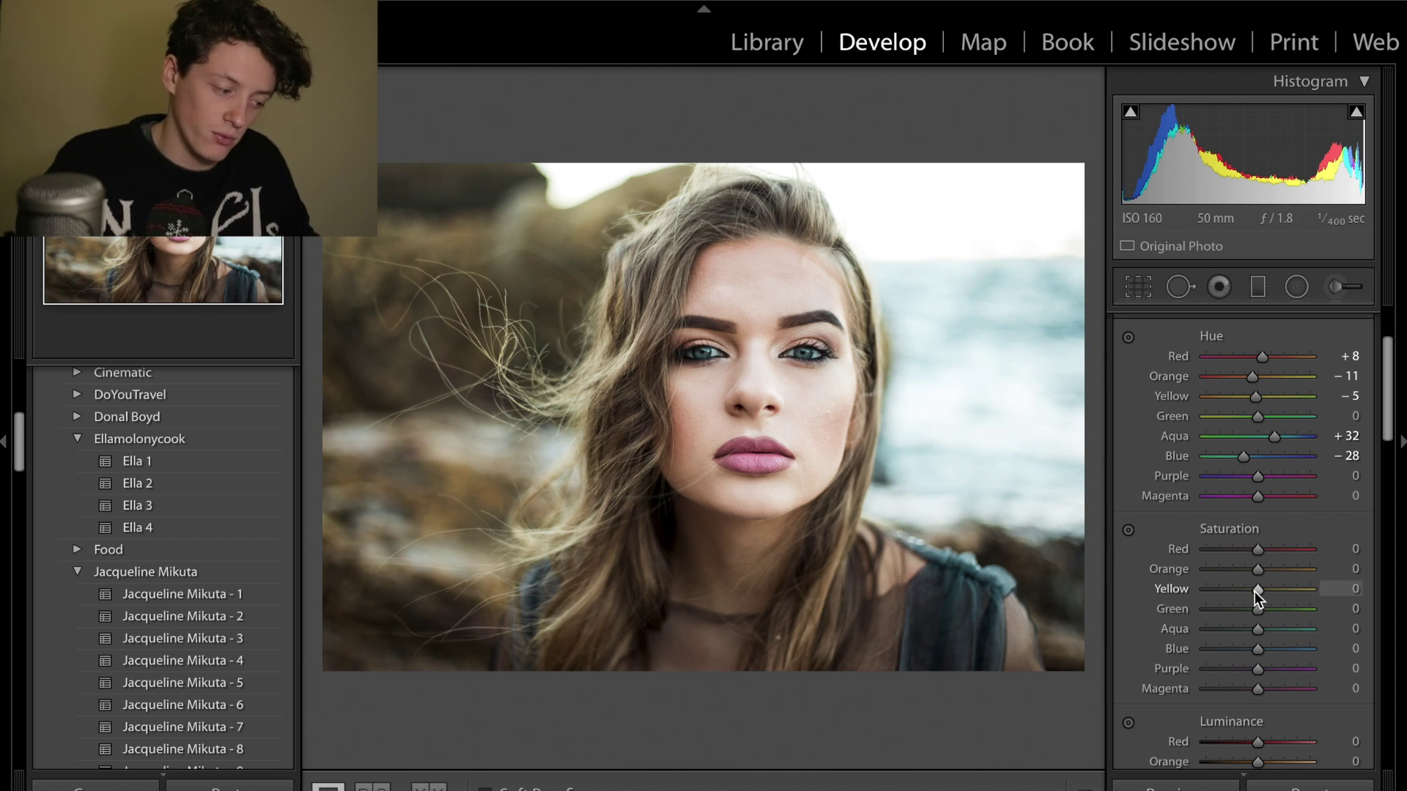
Set the portrait's Orange saturation to +45, and try the Red saturation at −15 and 0 before settling on −13.
{"action": "left_click_drag", "start_coordinate": [1257, 549], "coordinate": [1250, 548]}
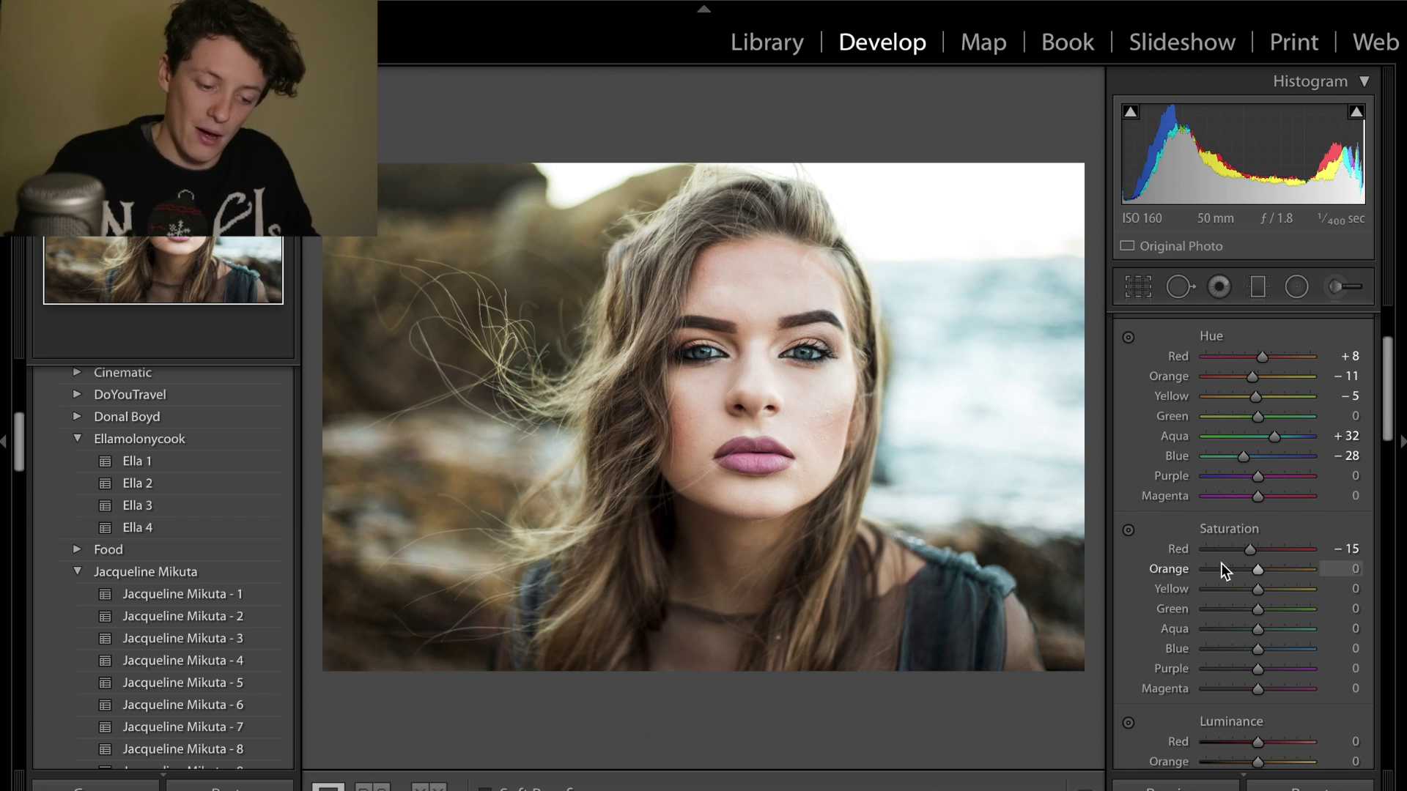
{"action": "left_click", "coordinate": [1350, 568]}
{"action": "type", "text": "45"}
{"action": "key", "text": "Return"}
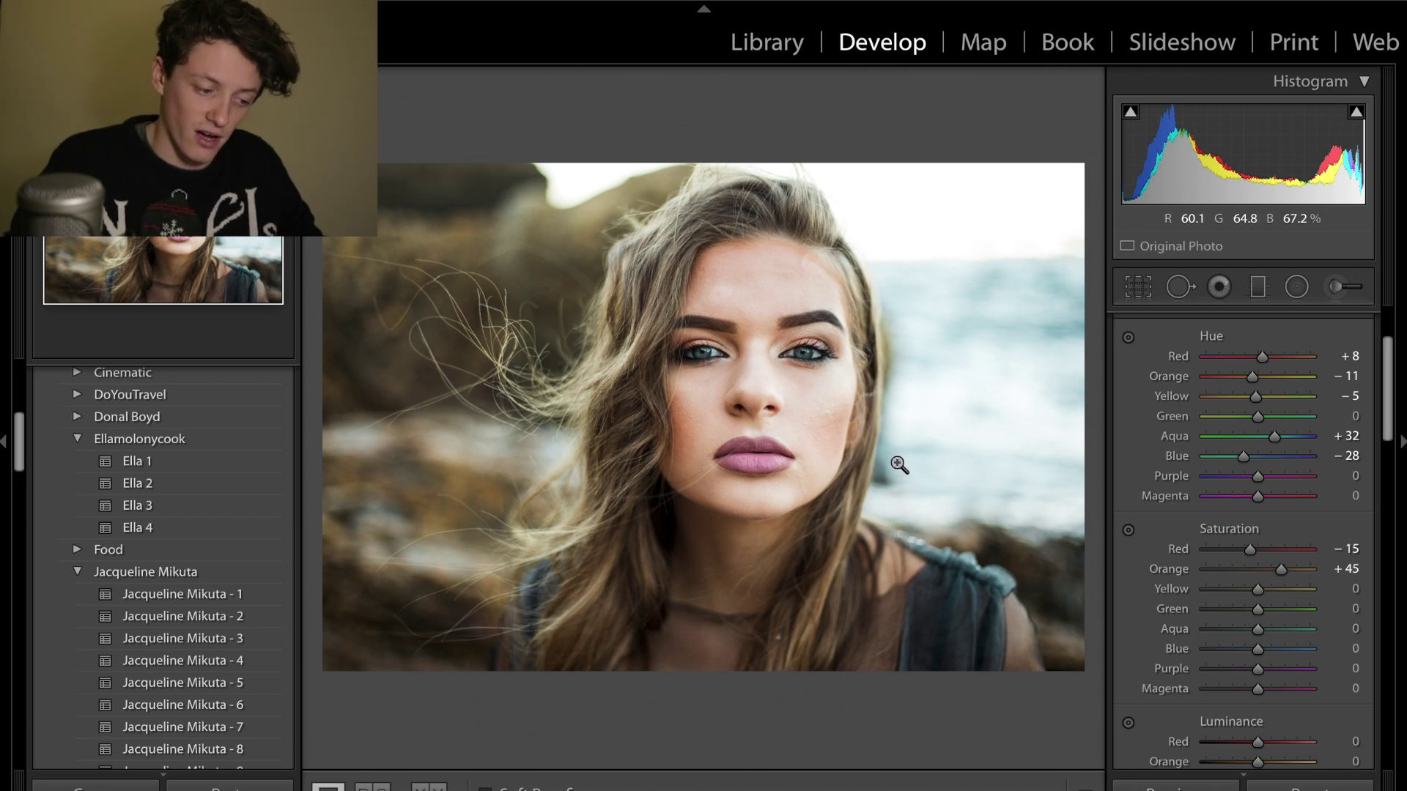
{"action": "double_click", "coordinate": [1180, 550]}
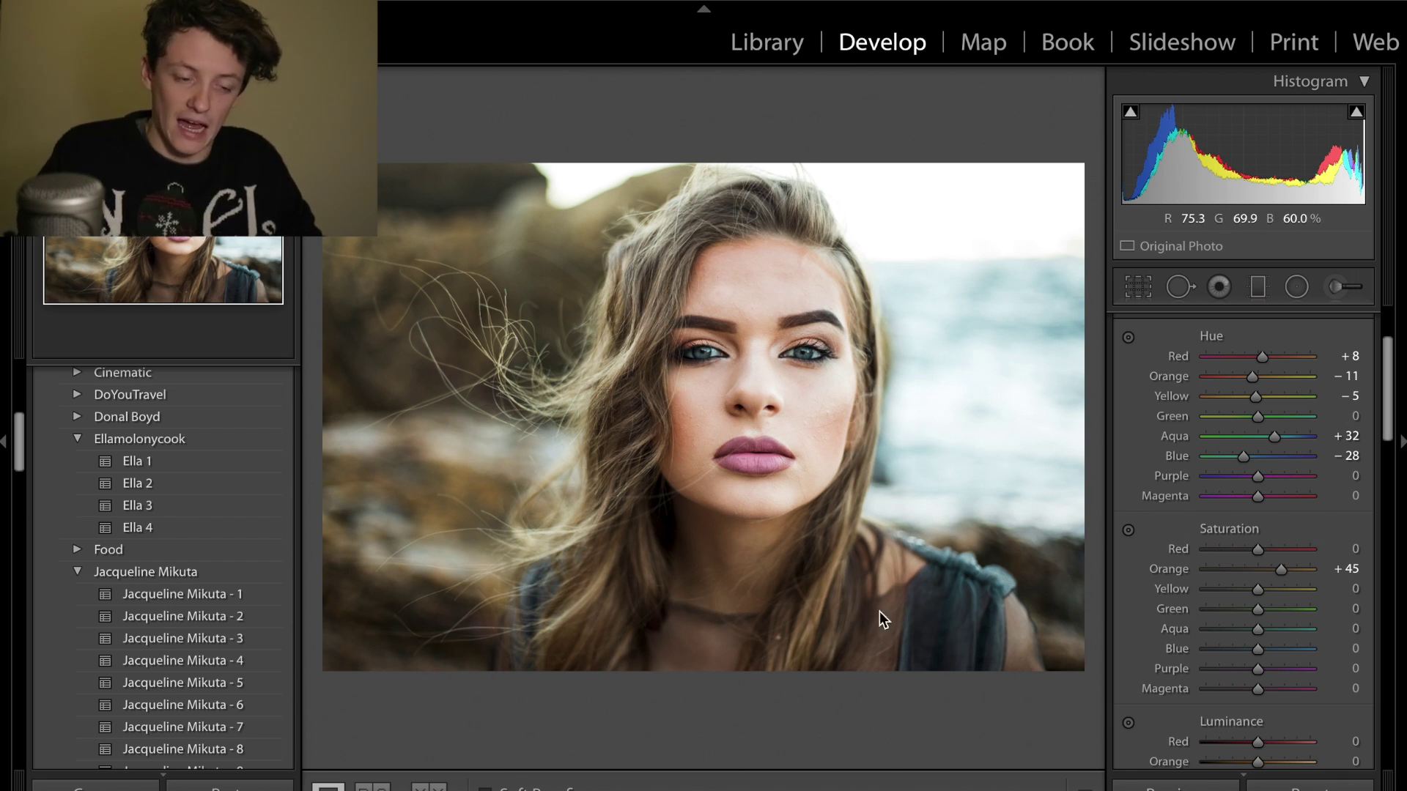
{"action": "left_click_drag", "start_coordinate": [1253, 551], "coordinate": [1247, 556]}
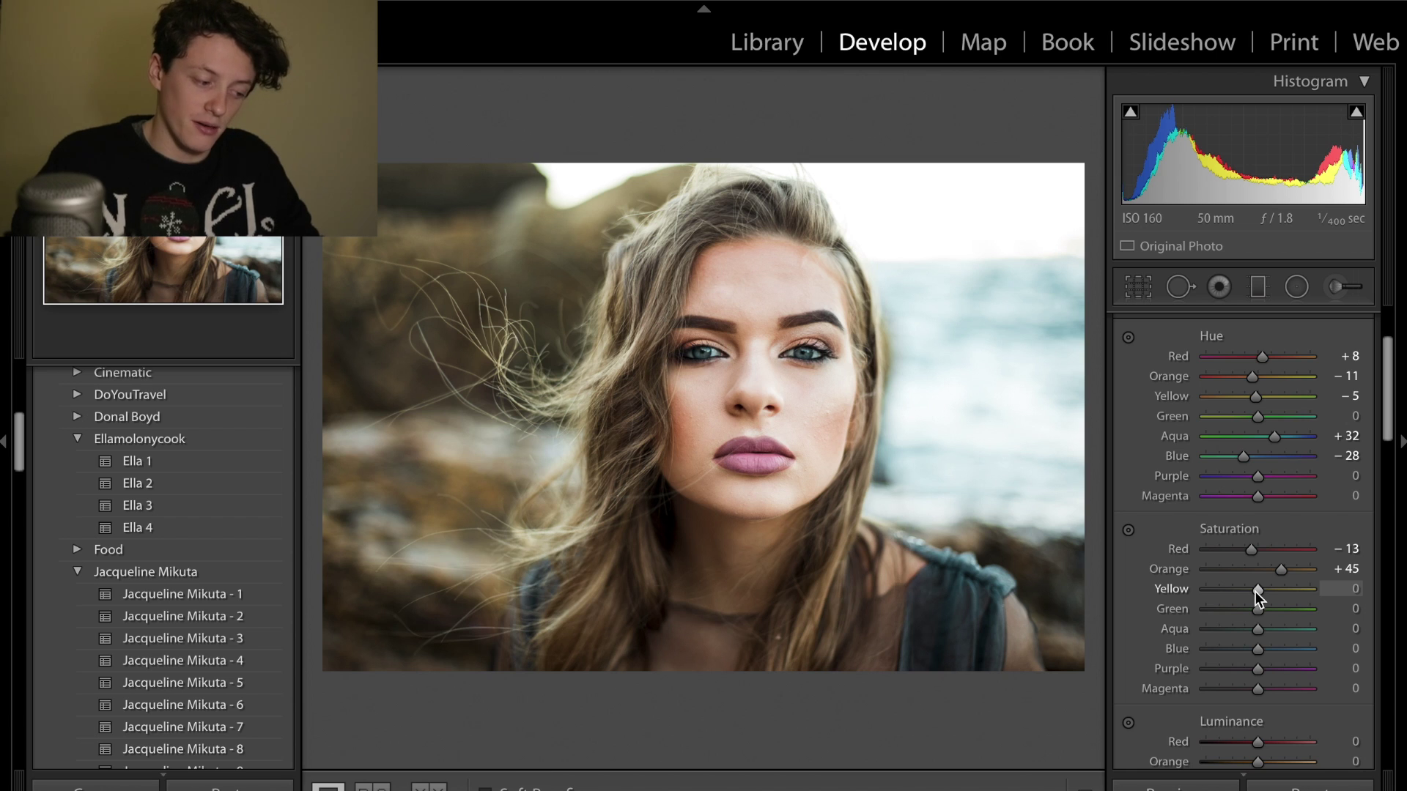
Try the Yellow saturation at −39, settle on −47, and set the Green saturation to −70.
{"action": "left_click_drag", "start_coordinate": [1224, 588], "coordinate": [1237, 591]}
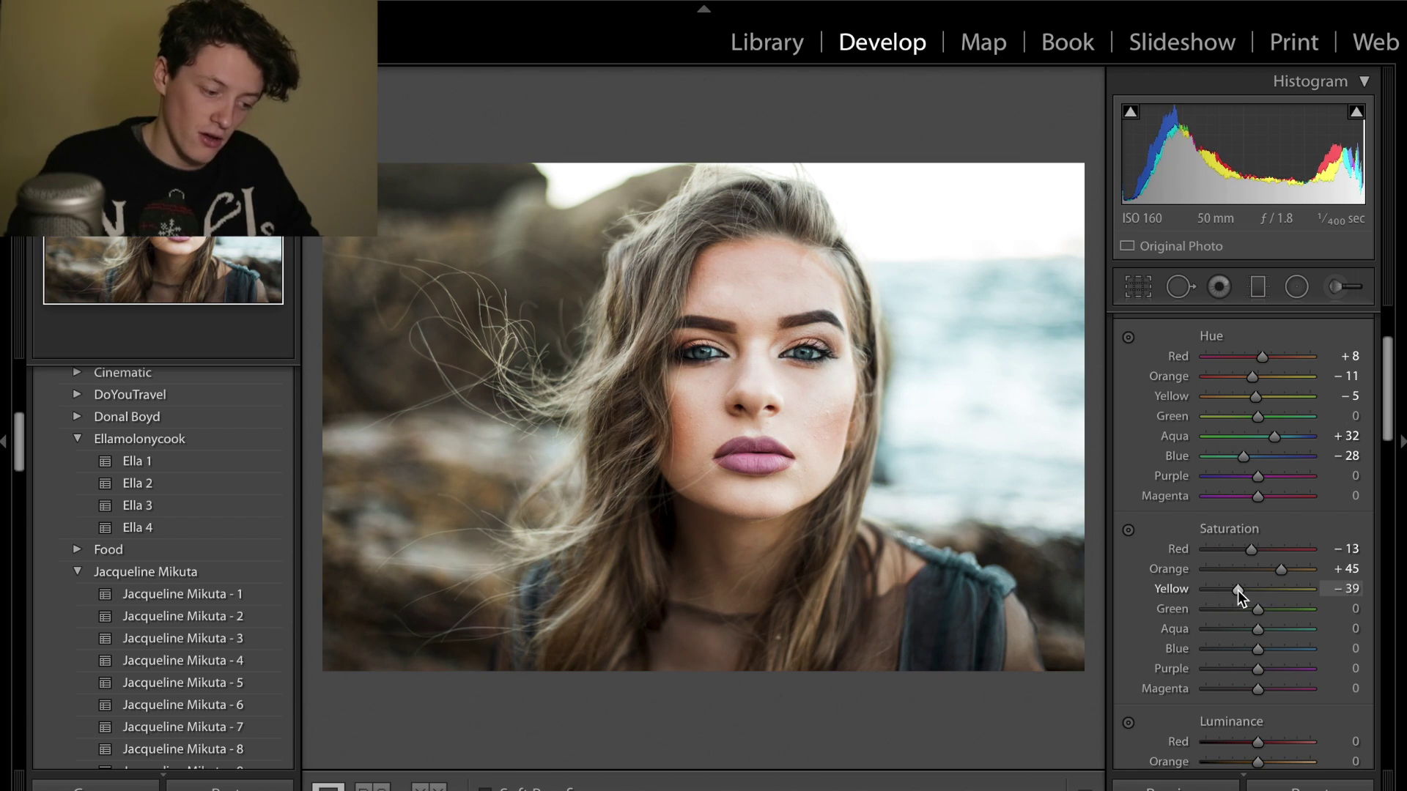
{"action": "key", "text": "ctrl+z"}
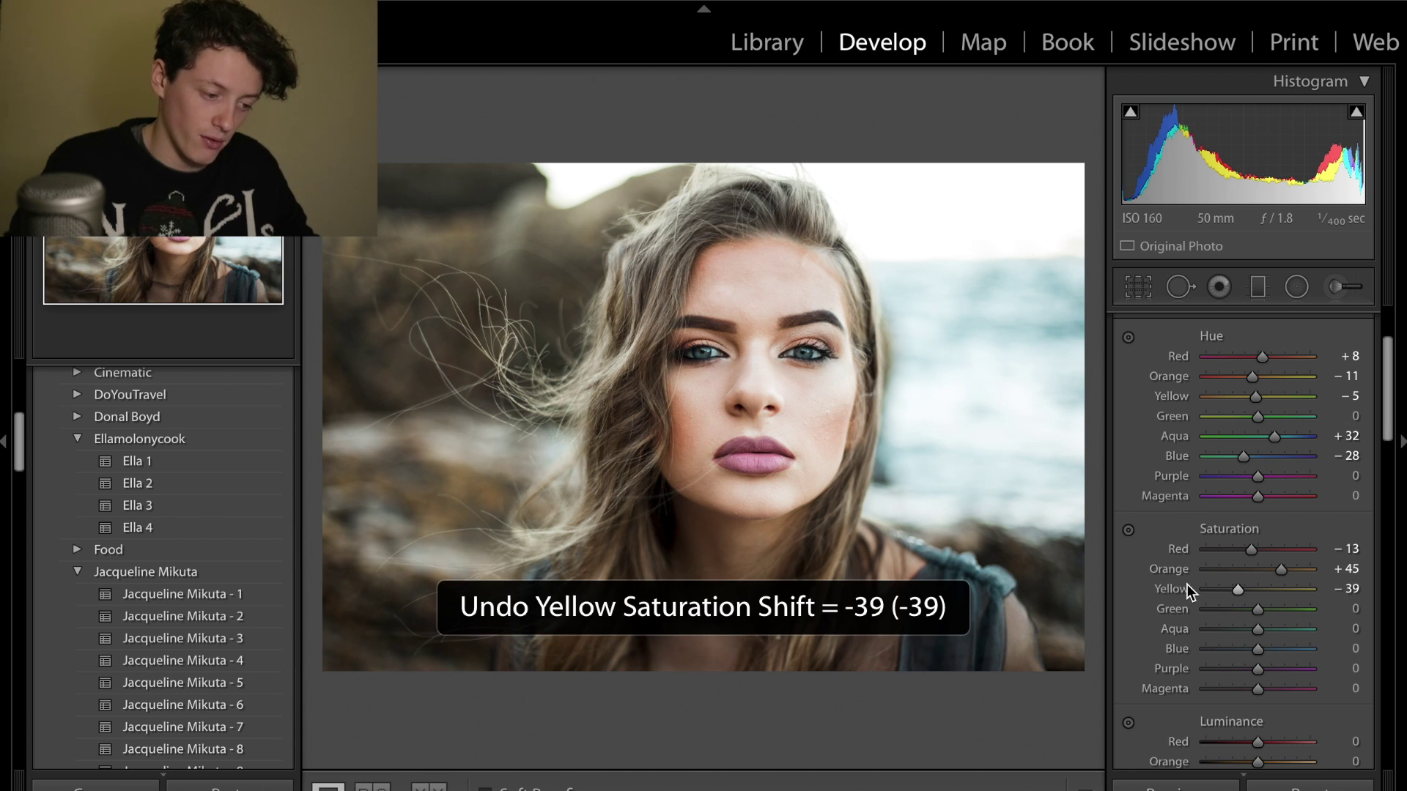
{"action": "left_click", "coordinate": [1225, 591]}
{"action": "left_click_drag", "start_coordinate": [1226, 591], "coordinate": [1233, 592]}
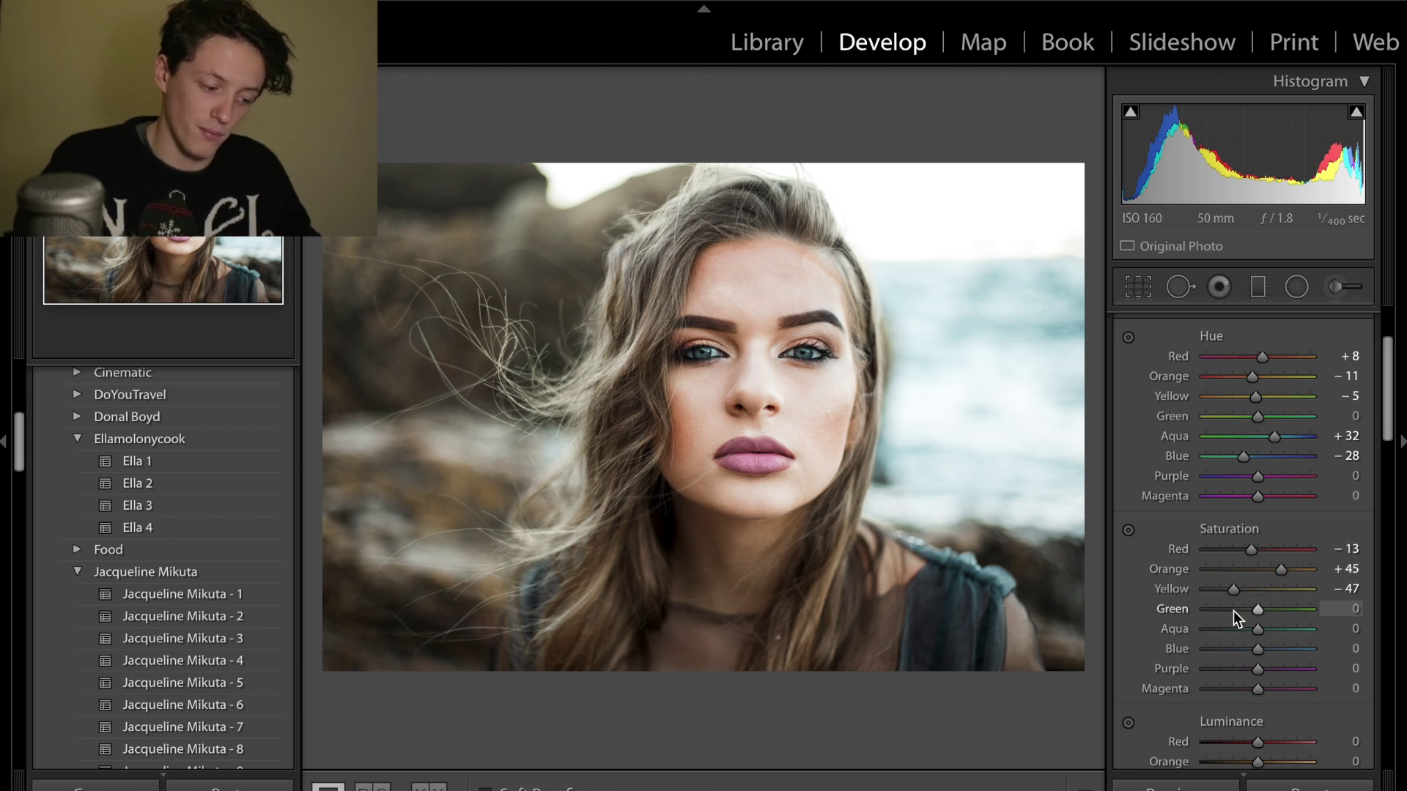
{"action": "left_click", "coordinate": [1347, 607]}
{"action": "type", "text": "-"}
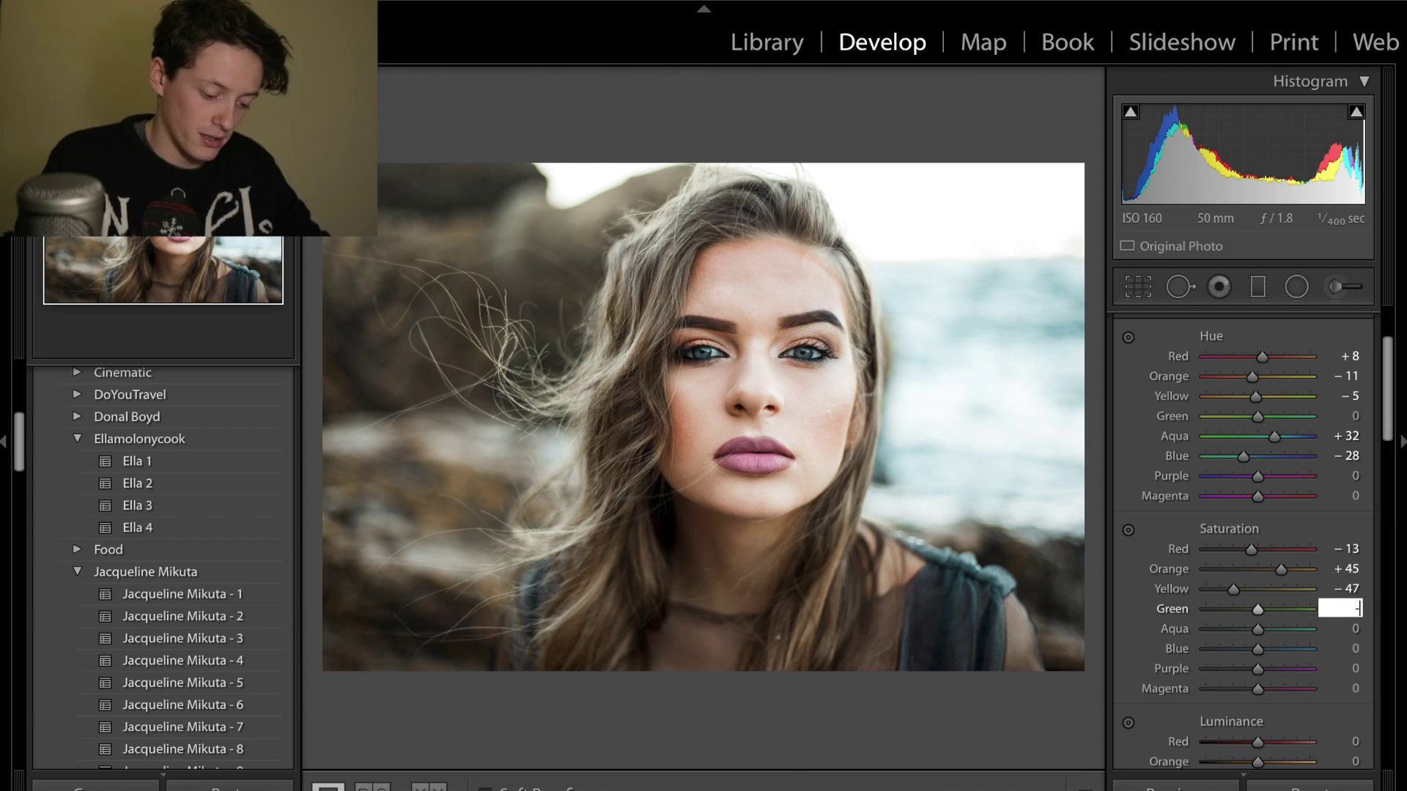
{"action": "type", "text": "70"}
{"action": "key", "text": "Return"}
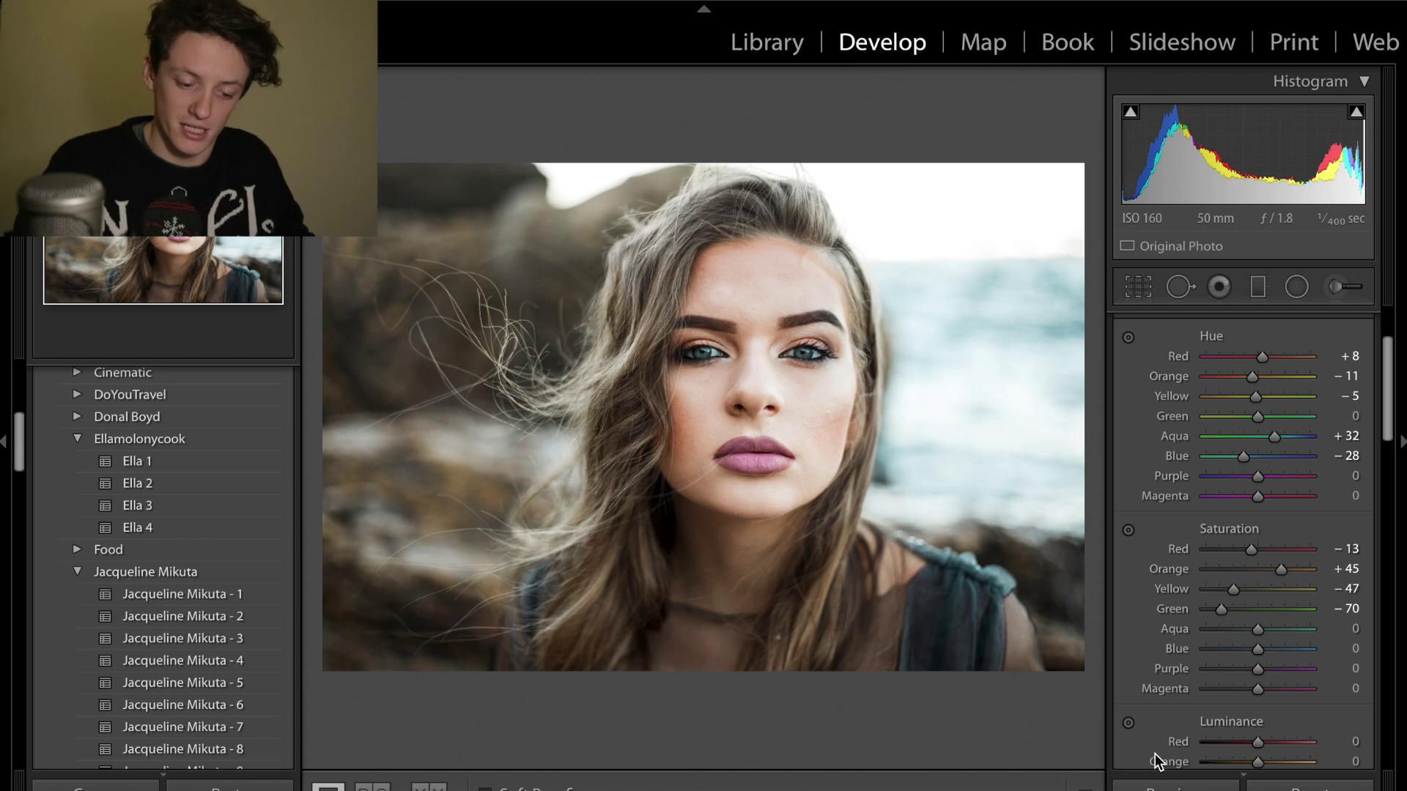
Set the portrait's Aqua saturation to −40 and its Blue saturation to −48.
{"action": "left_click", "coordinate": [1351, 627]}
{"action": "type", "text": "-40"}
{"action": "key", "text": "Return"}
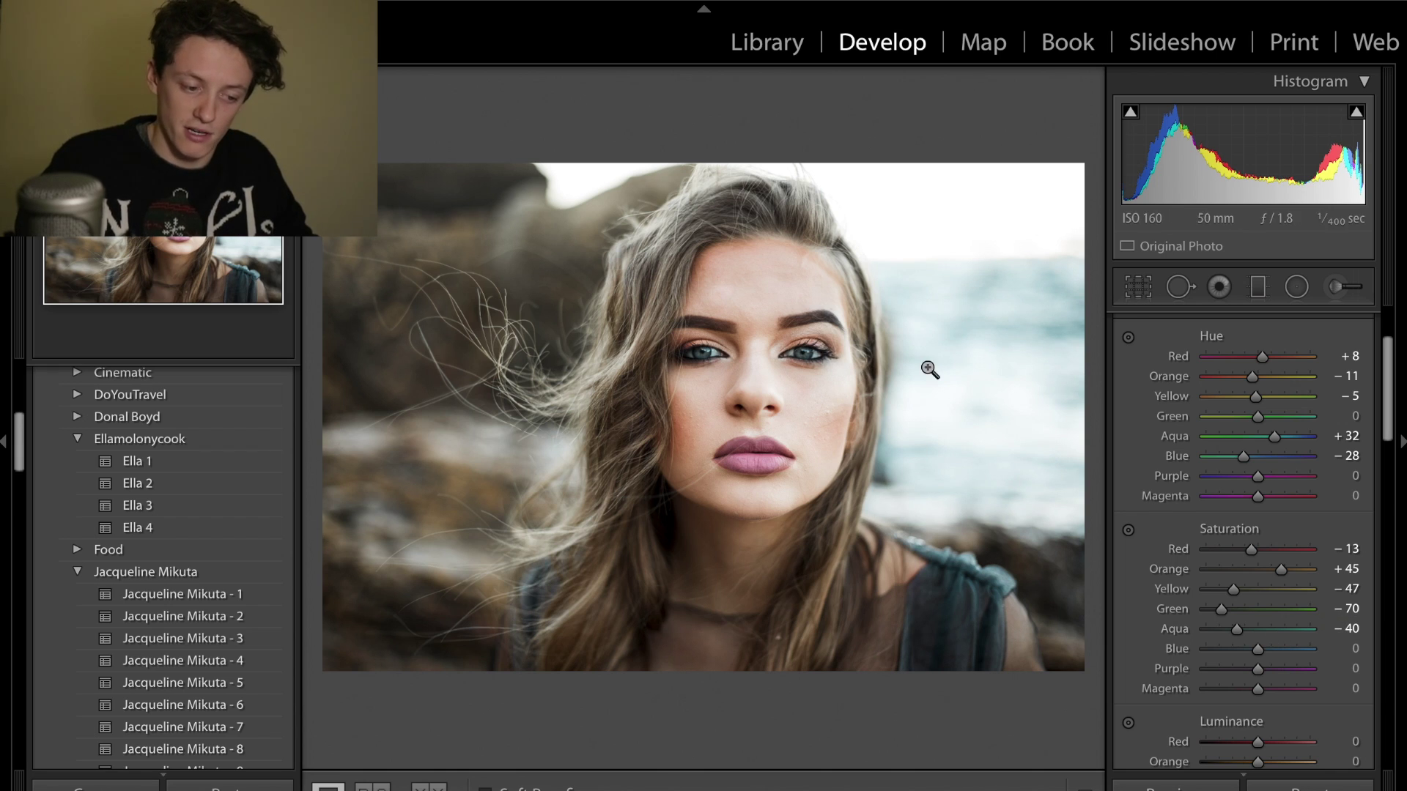
{"action": "left_click", "coordinate": [1353, 649]}
{"action": "type", "text": "-48"}
{"action": "key", "text": "Return"}
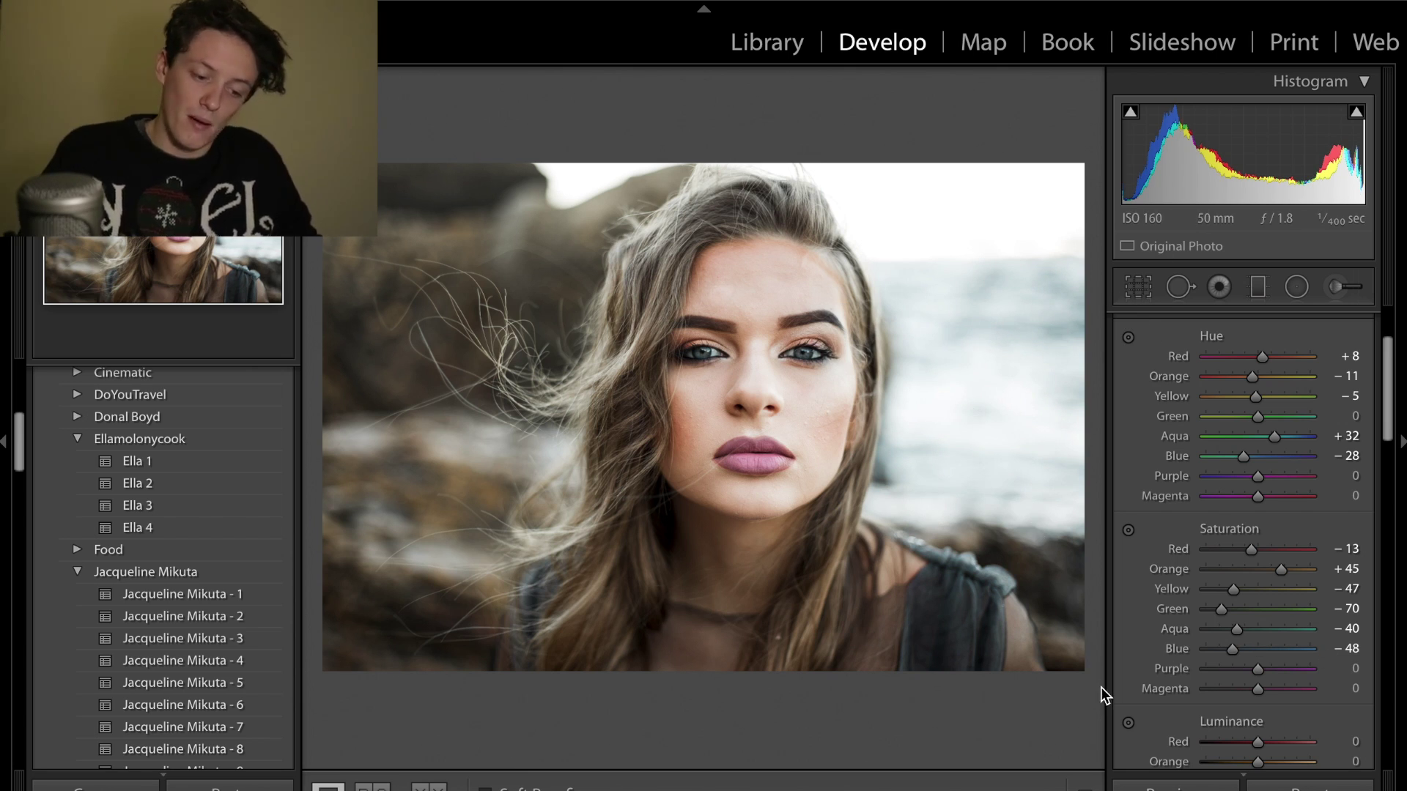
Set the portrait's Purple saturation to −28 and its Magenta saturation to −37.
{"action": "left_click", "coordinate": [1351, 668]}
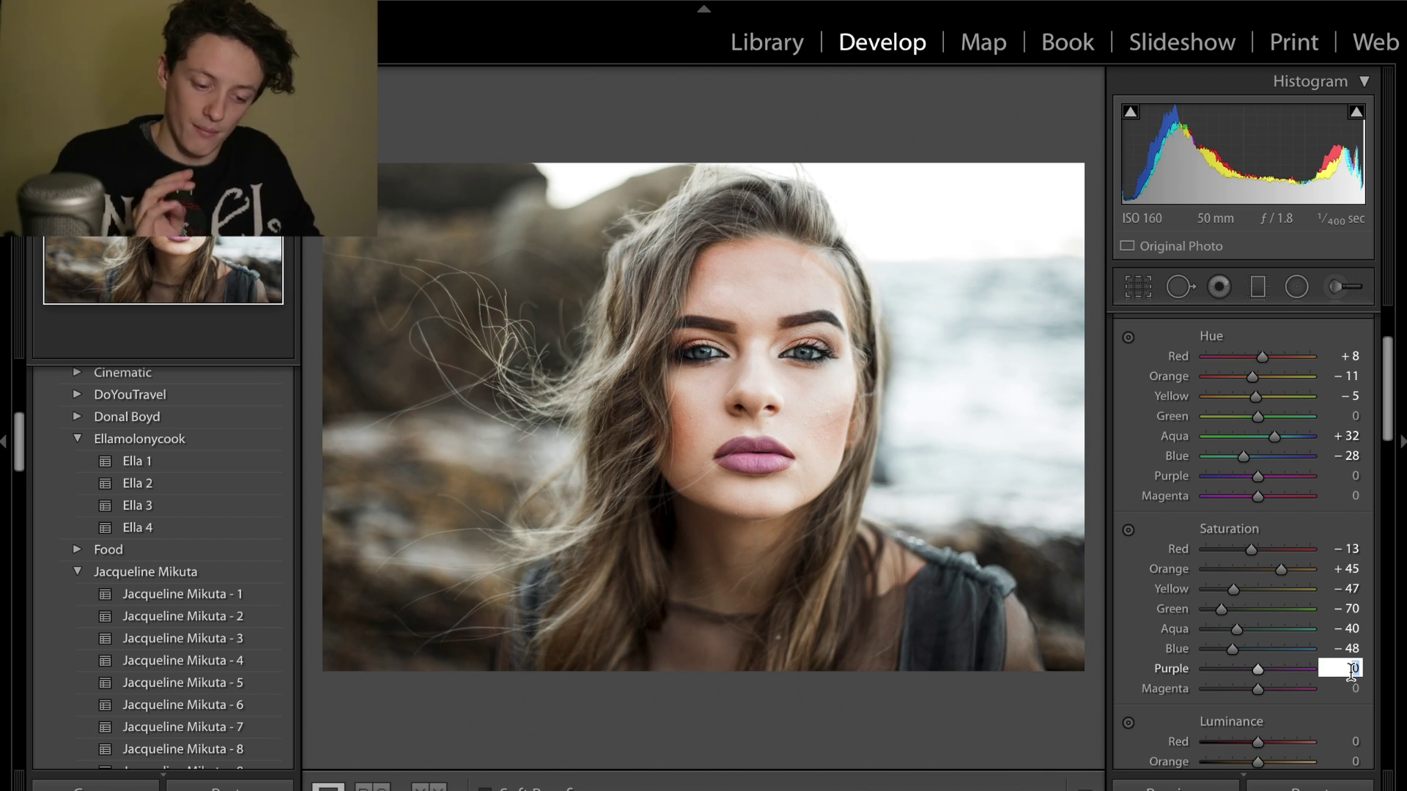
{"action": "type", "text": "-28"}
{"action": "key", "text": "Return"}
{"action": "left_click", "coordinate": [1352, 689]}
{"action": "type", "text": "-37"}
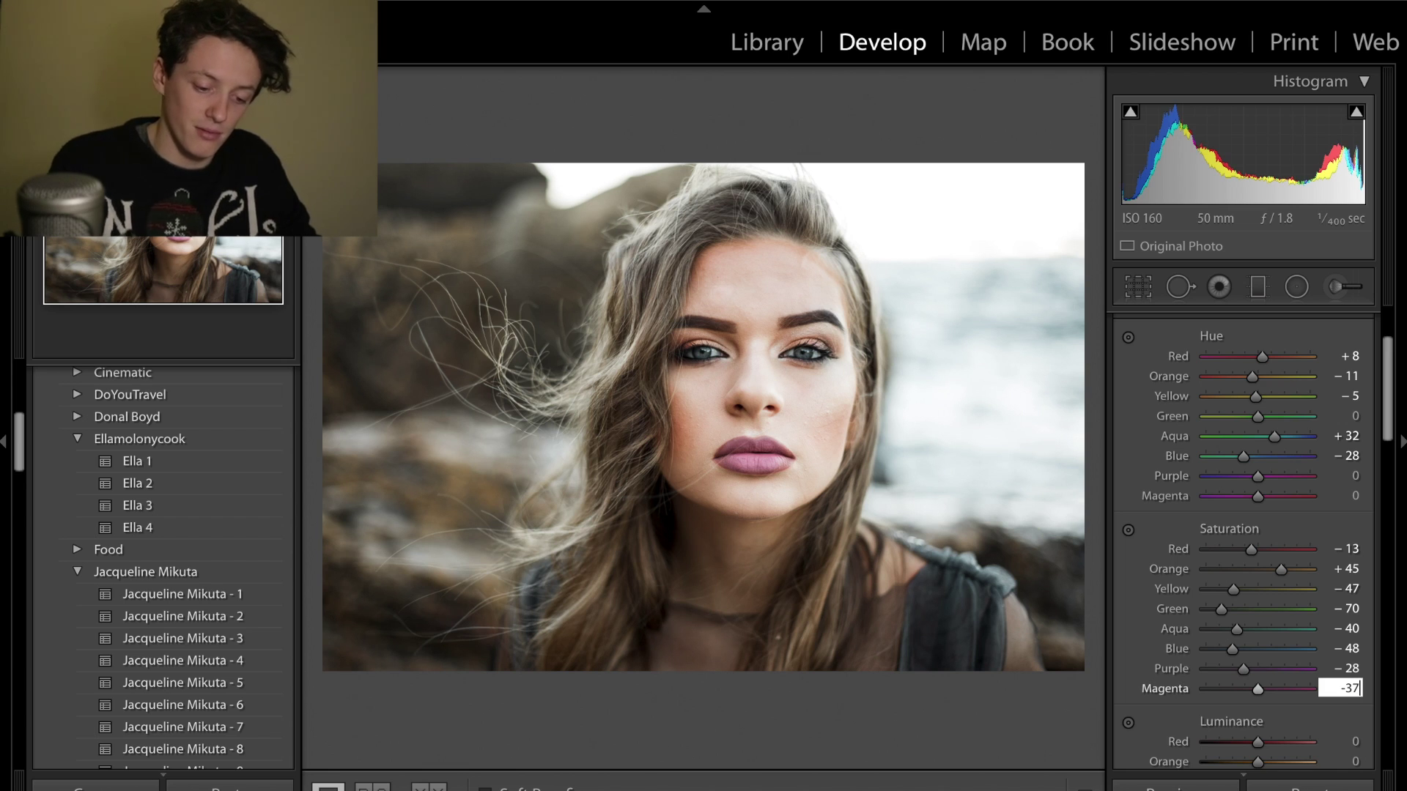
{"action": "key", "text": "Return"}
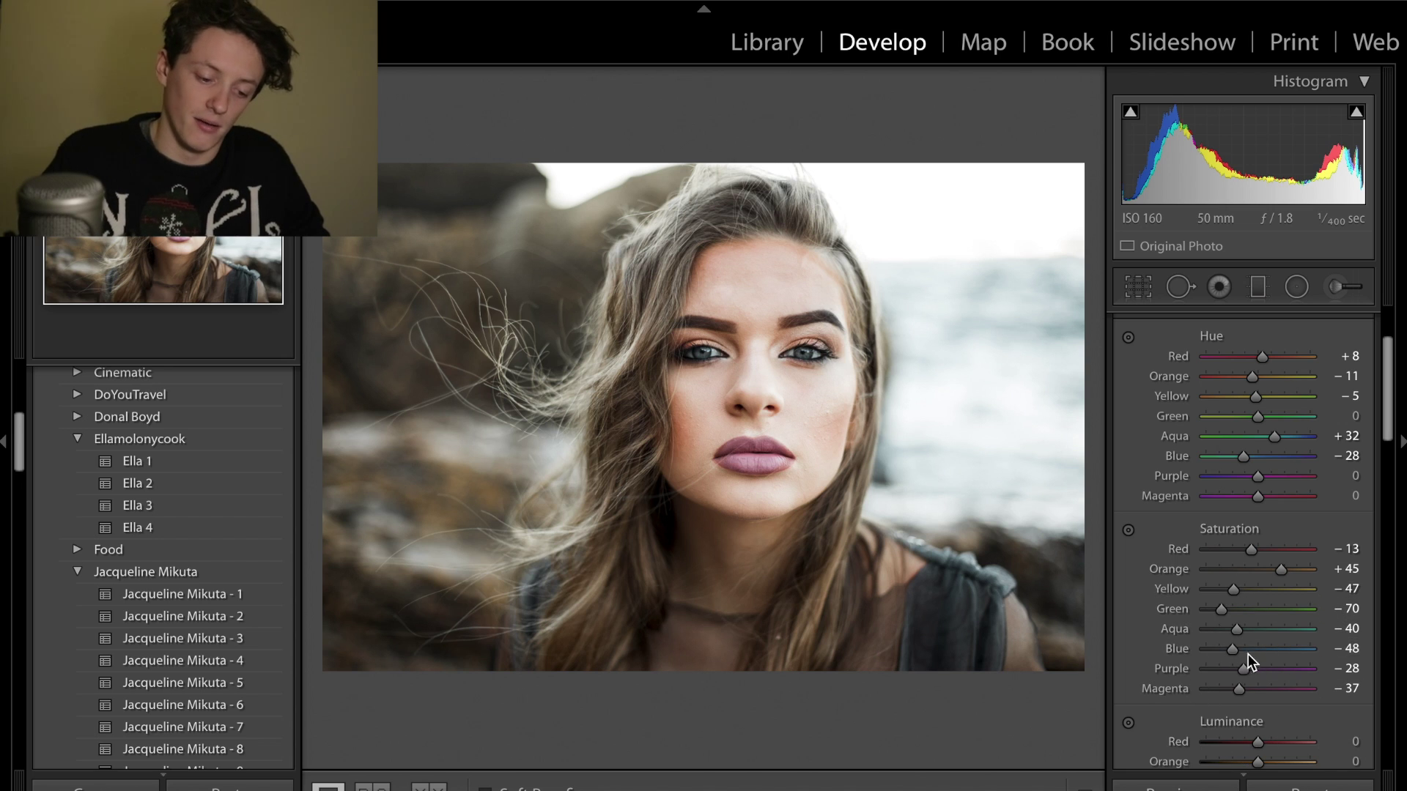
Raise the Red luminance to +34, try it at +100, and undo that last increase.
{"action": "scroll", "coordinate": [1240, 685], "scroll_direction": "down", "scroll_amount": 3}
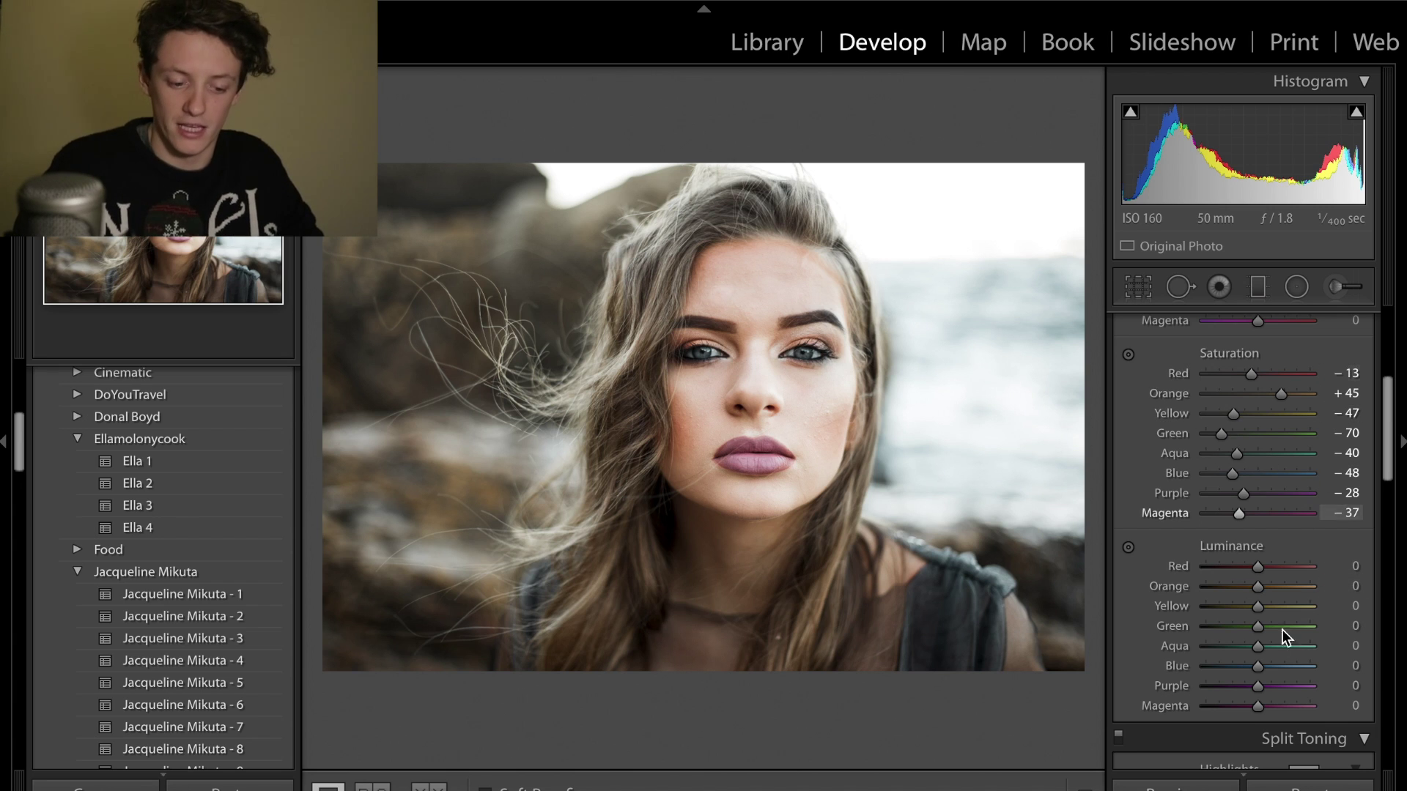
{"action": "scroll", "coordinate": [1264, 516], "scroll_direction": "down", "scroll_amount": 2}
{"action": "scroll", "coordinate": [1263, 516], "scroll_direction": "down", "scroll_amount": 1}
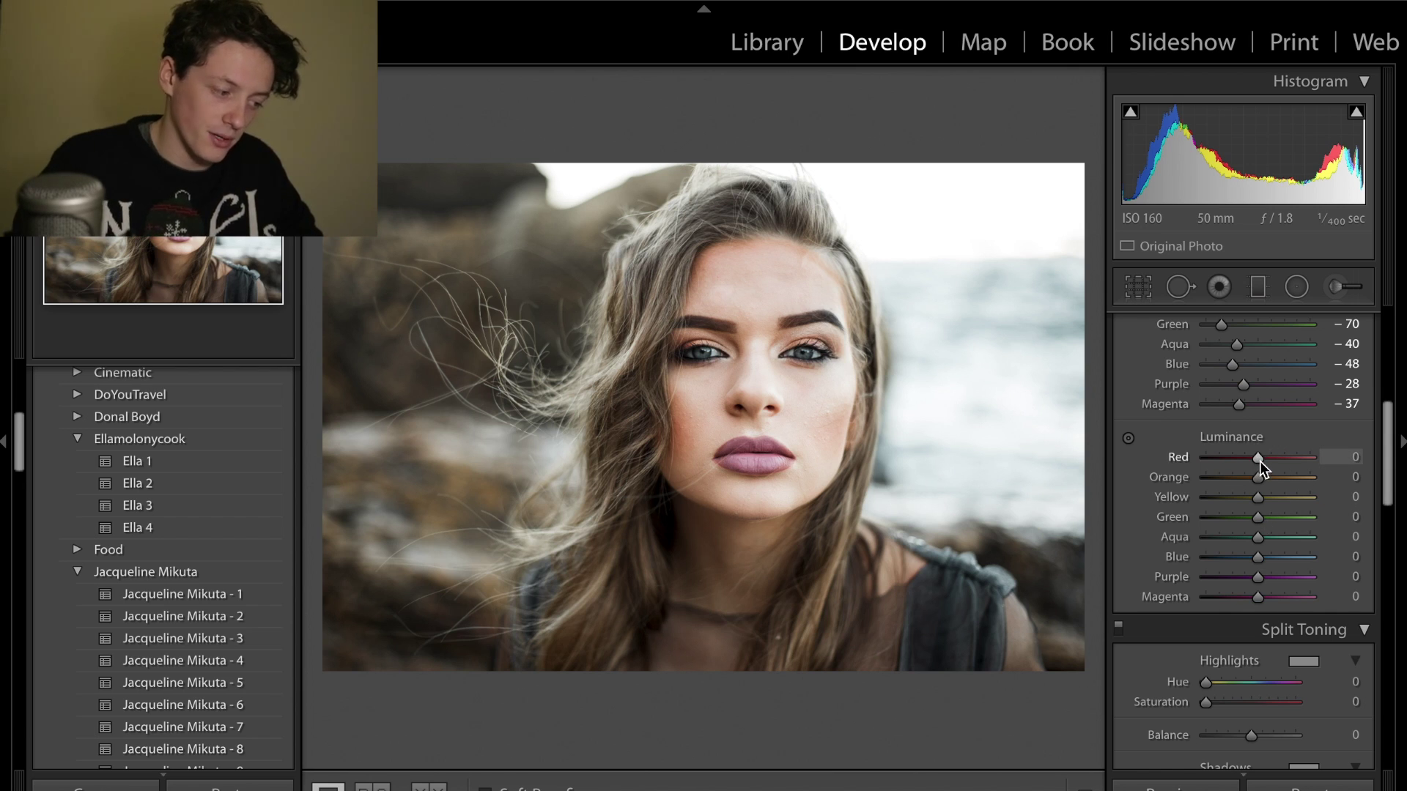
{"action": "left_click_drag", "start_coordinate": [1260, 460], "coordinate": [1278, 460]}
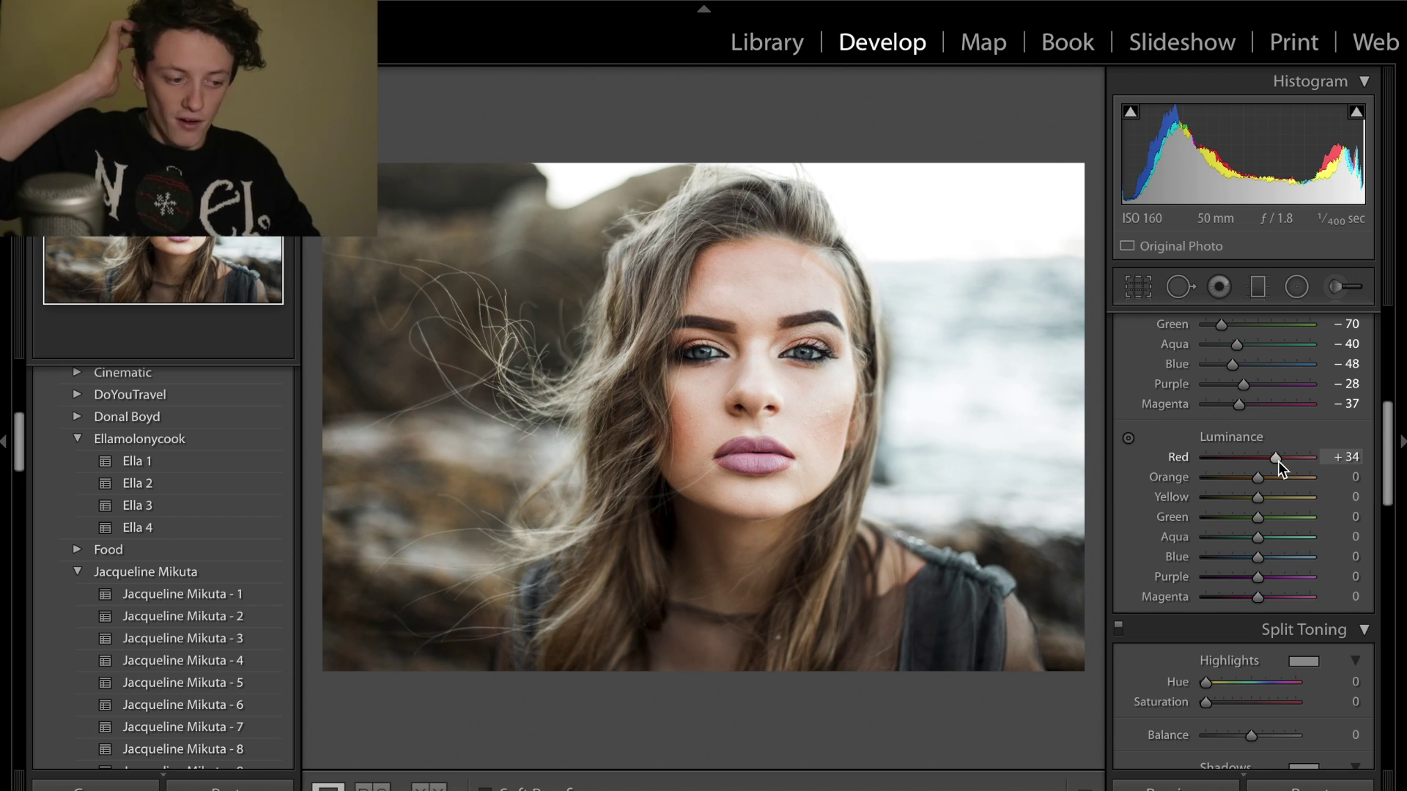
{"action": "left_click_drag", "start_coordinate": [1278, 460], "coordinate": [1359, 460]}
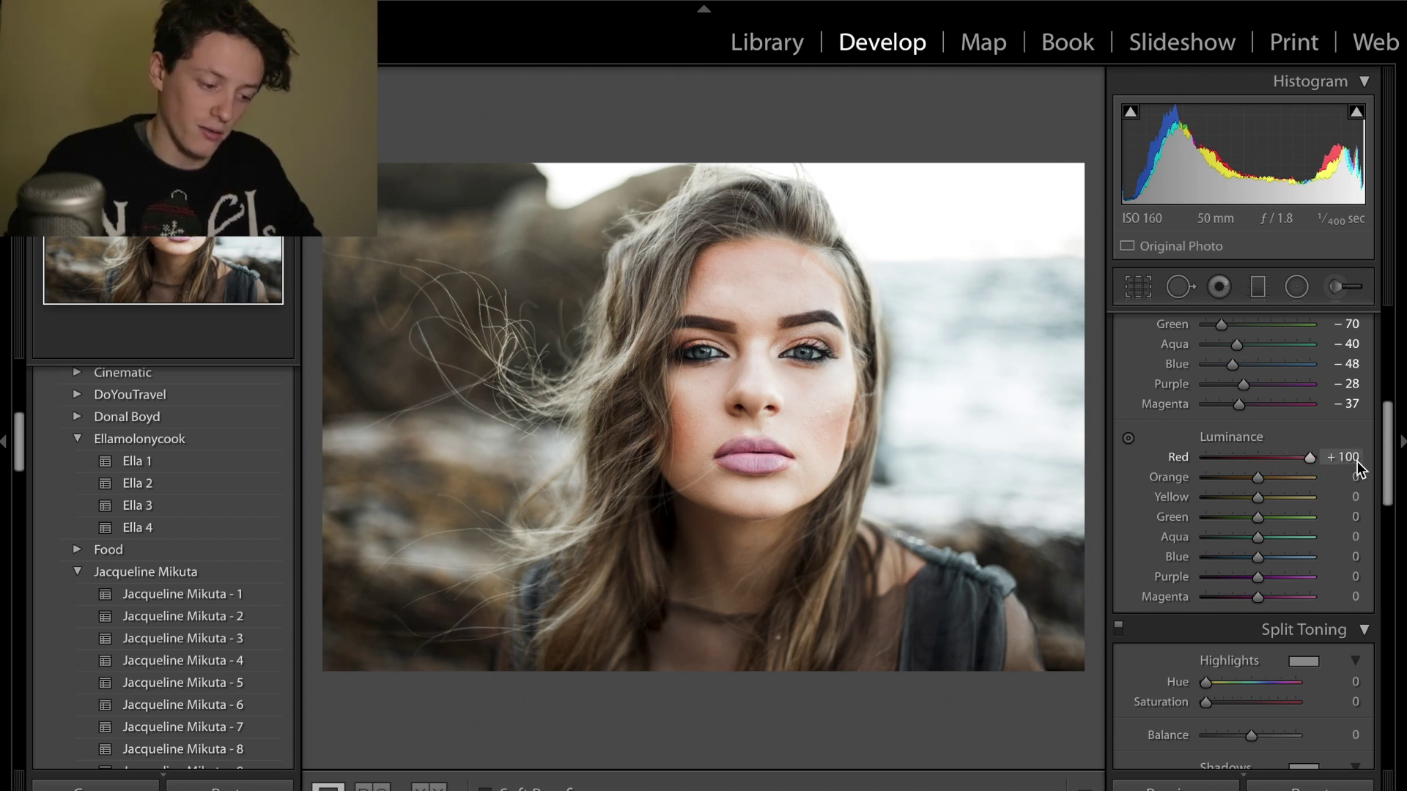
{"action": "key", "text": "ctrl+z"}
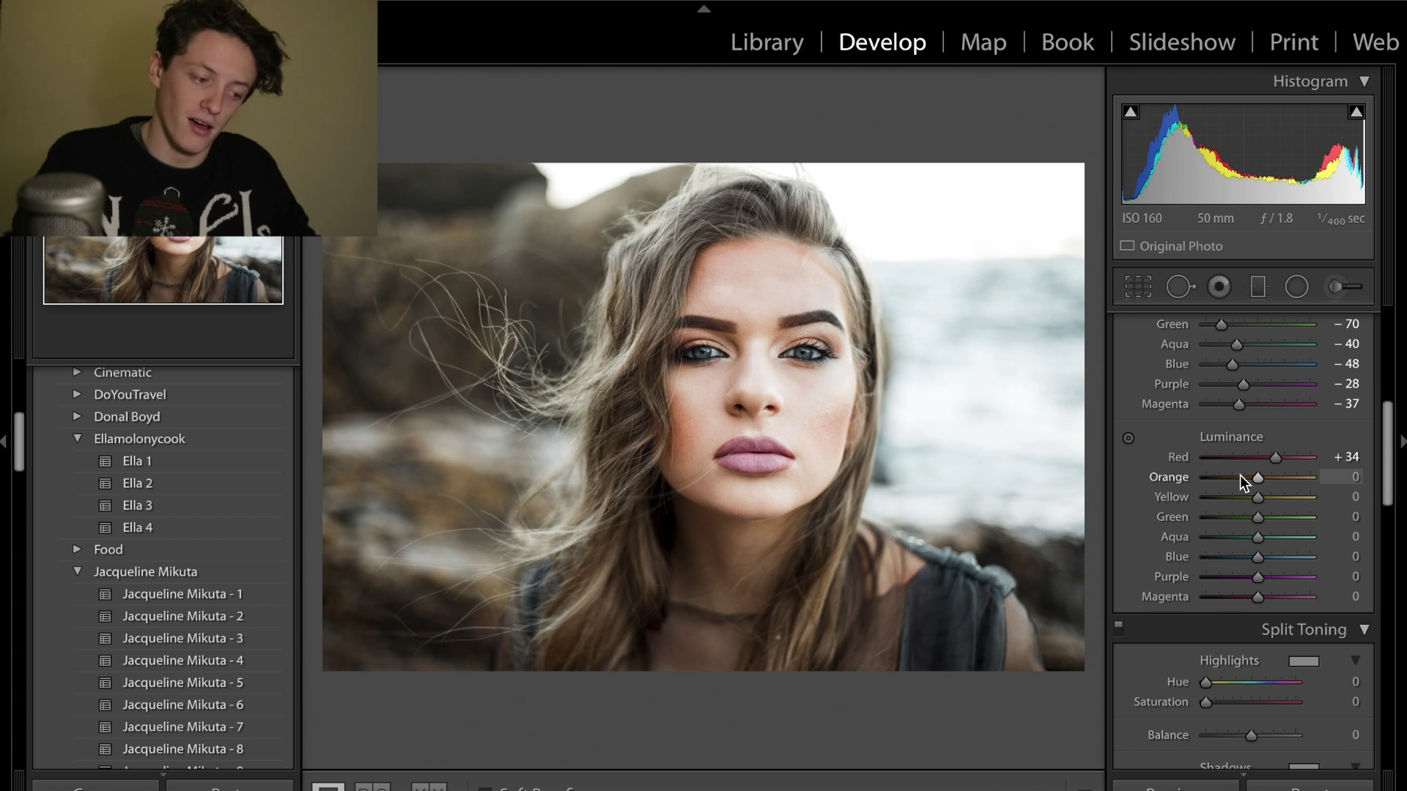
Set the luminance to −30 for Orange, +23 for Yellow, −21 for Green, +8 for Aqua and −20 for Blue.
{"action": "mouse_move", "coordinate": [1240, 476]}
{"action": "left_mouse_down"}
{"action": "mouse_move", "coordinate": [1225, 477]}
{"action": "mouse_move", "coordinate": [1242, 482]}
{"action": "left_mouse_up"}
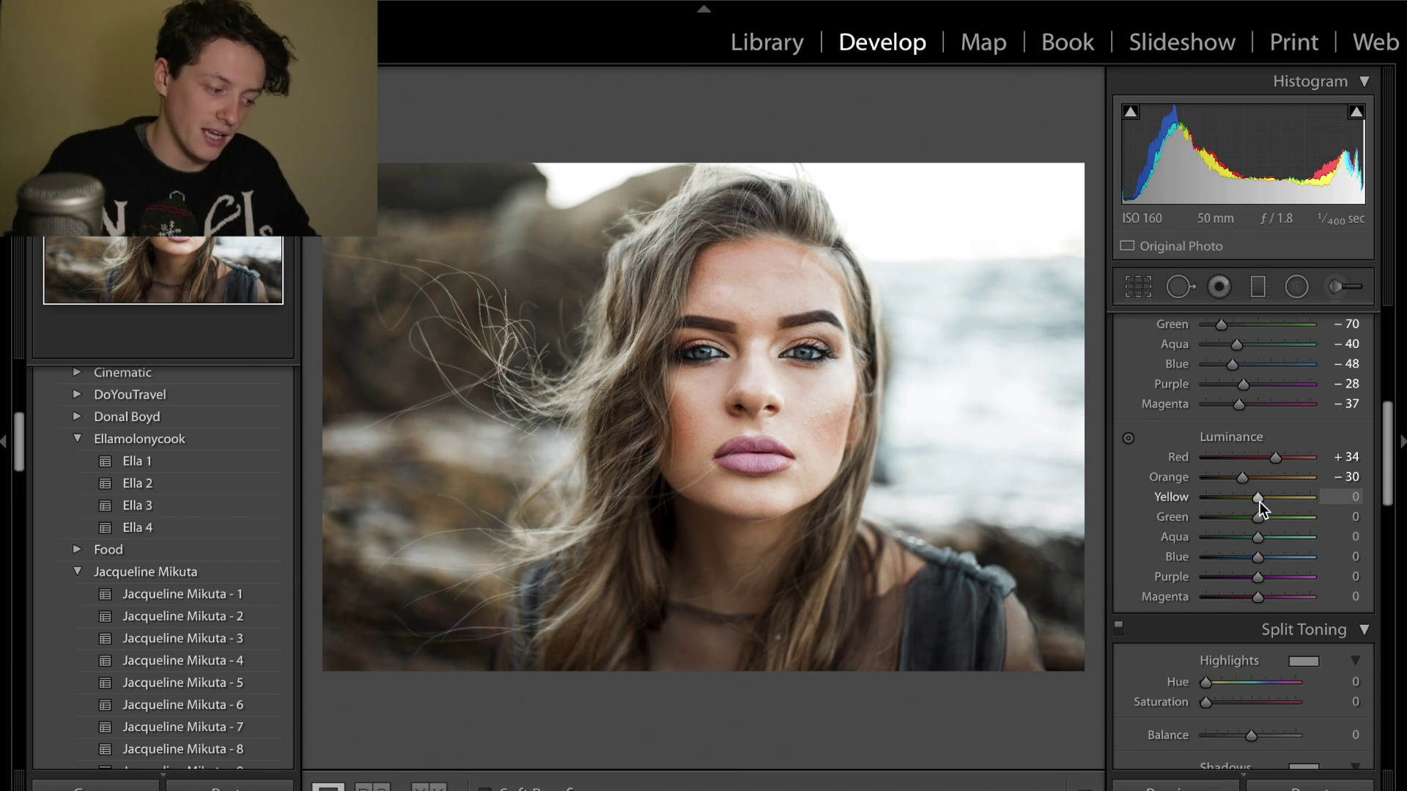
{"action": "mouse_move", "coordinate": [1259, 501]}
{"action": "left_mouse_down"}
{"action": "mouse_move", "coordinate": [1289, 503]}
{"action": "mouse_move", "coordinate": [1273, 505]}
{"action": "left_mouse_up"}
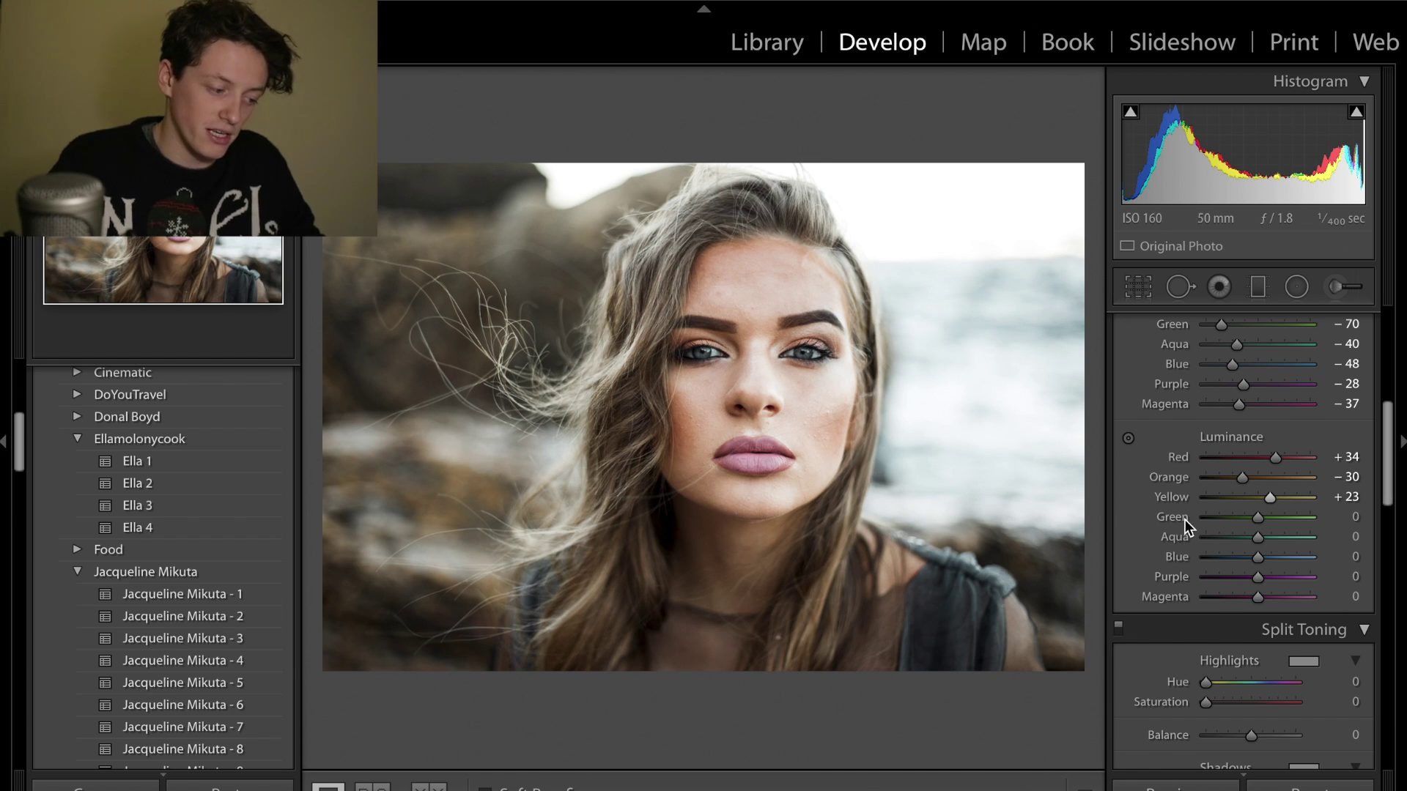
{"action": "left_click_drag", "start_coordinate": [1259, 521], "coordinate": [1247, 521]}
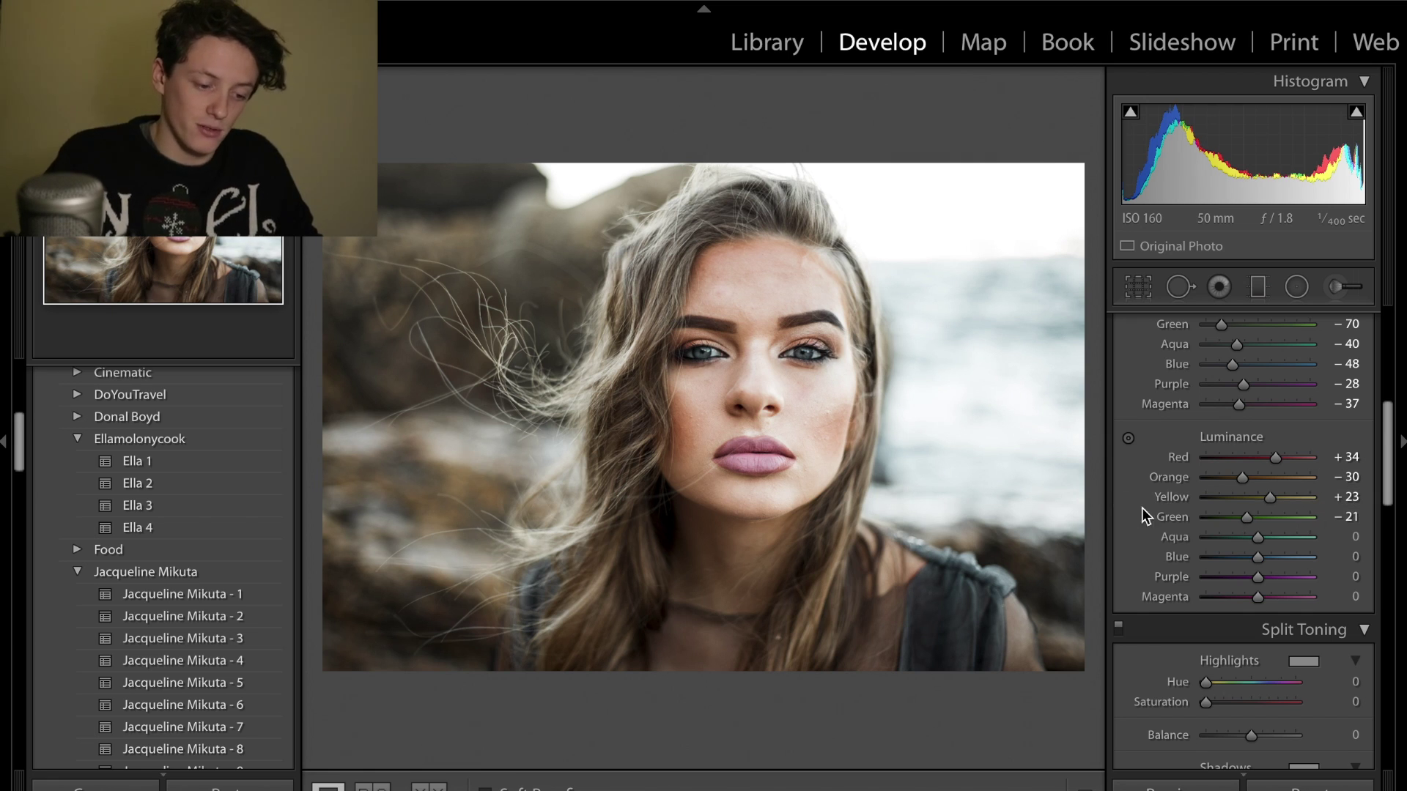
{"action": "left_click_drag", "start_coordinate": [1259, 563], "coordinate": [1264, 540]}
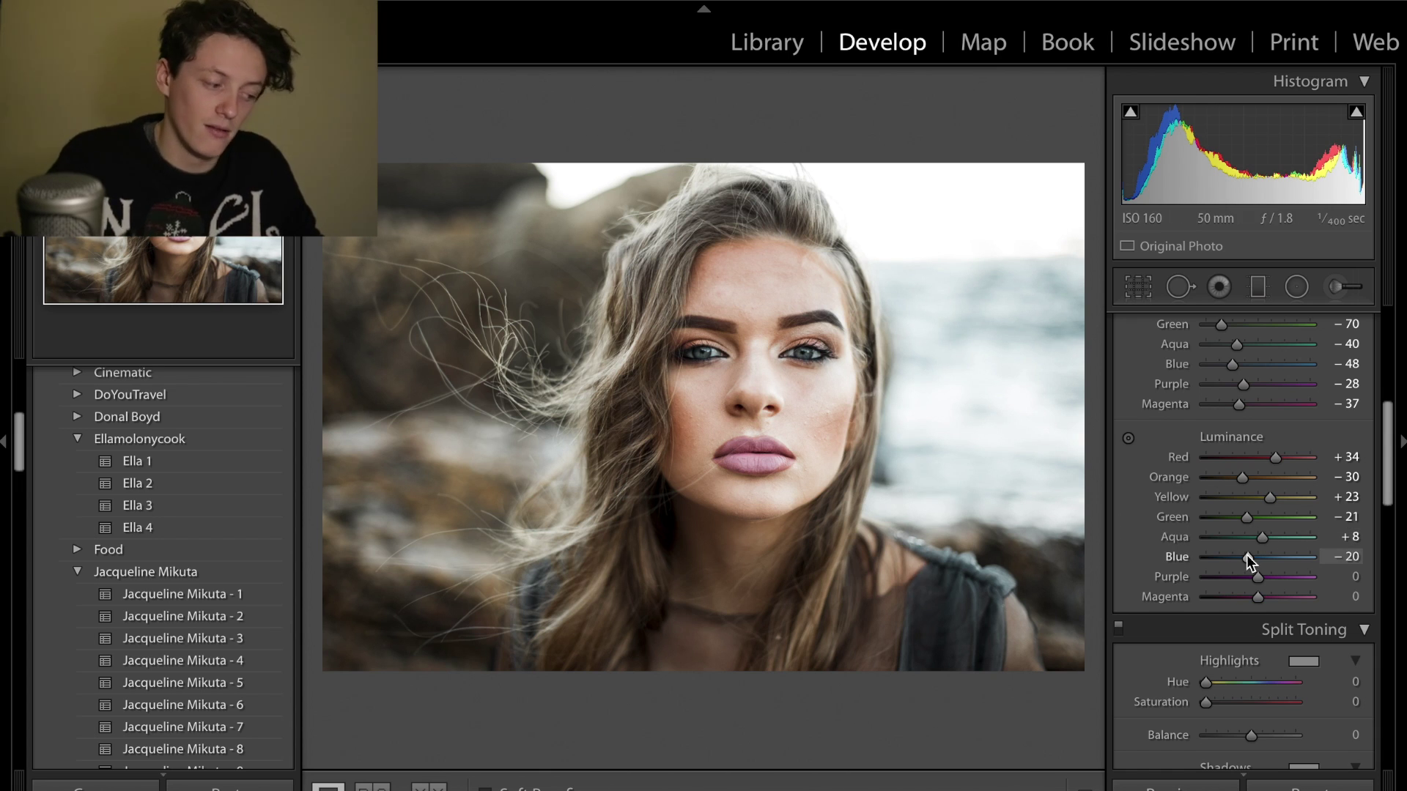
Try the split-toning Highlights hue at 204 and settle on 199.
{"action": "scroll", "coordinate": [1246, 556], "scroll_direction": "down", "scroll_amount": 4}
{"action": "scroll", "coordinate": [1260, 525], "scroll_direction": "down", "scroll_amount": 3}
{"action": "scroll", "coordinate": [1261, 525], "scroll_direction": "down", "scroll_amount": 1}
{"action": "scroll", "coordinate": [1290, 413], "scroll_direction": "down", "scroll_amount": 2}
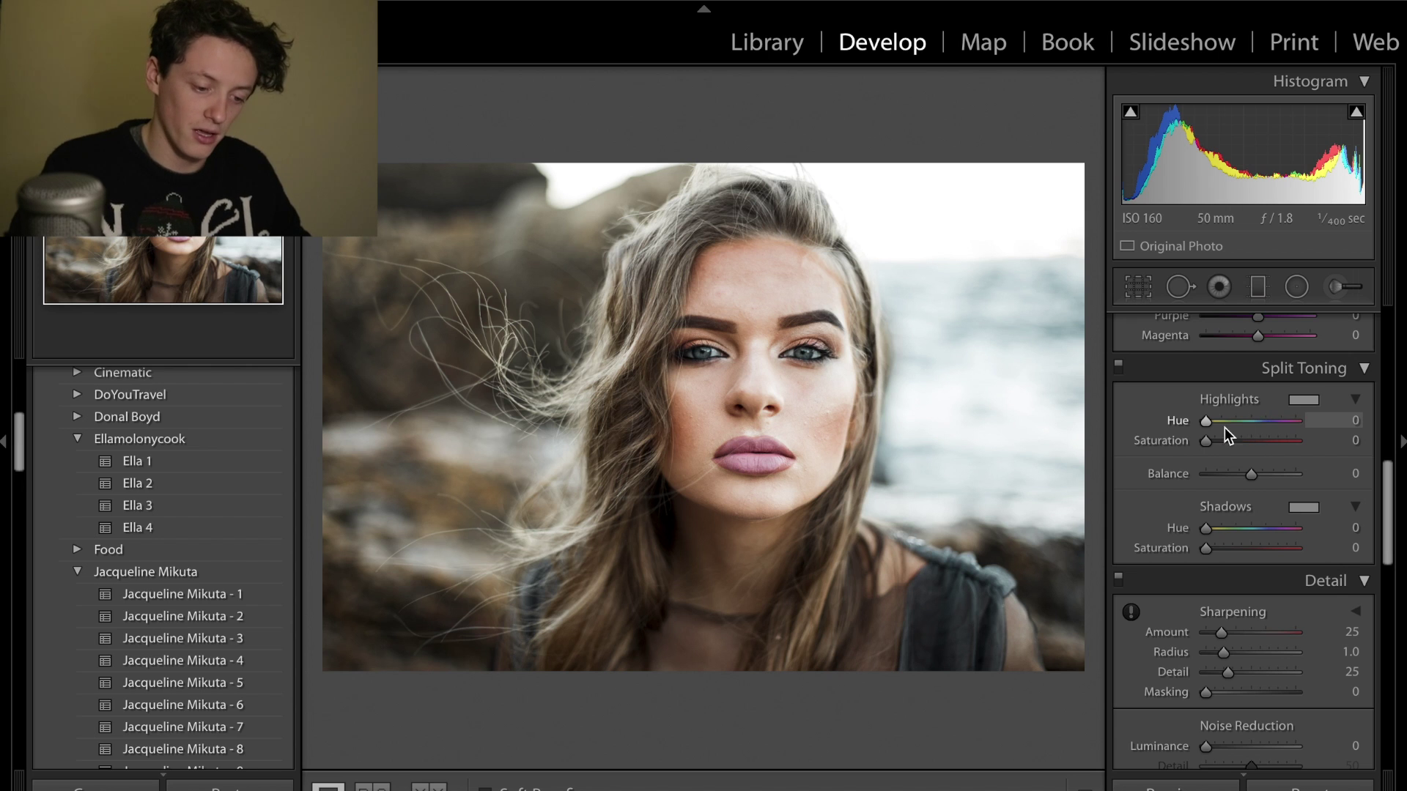
{"action": "left_click_drag", "start_coordinate": [1203, 421], "coordinate": [1168, 450]}
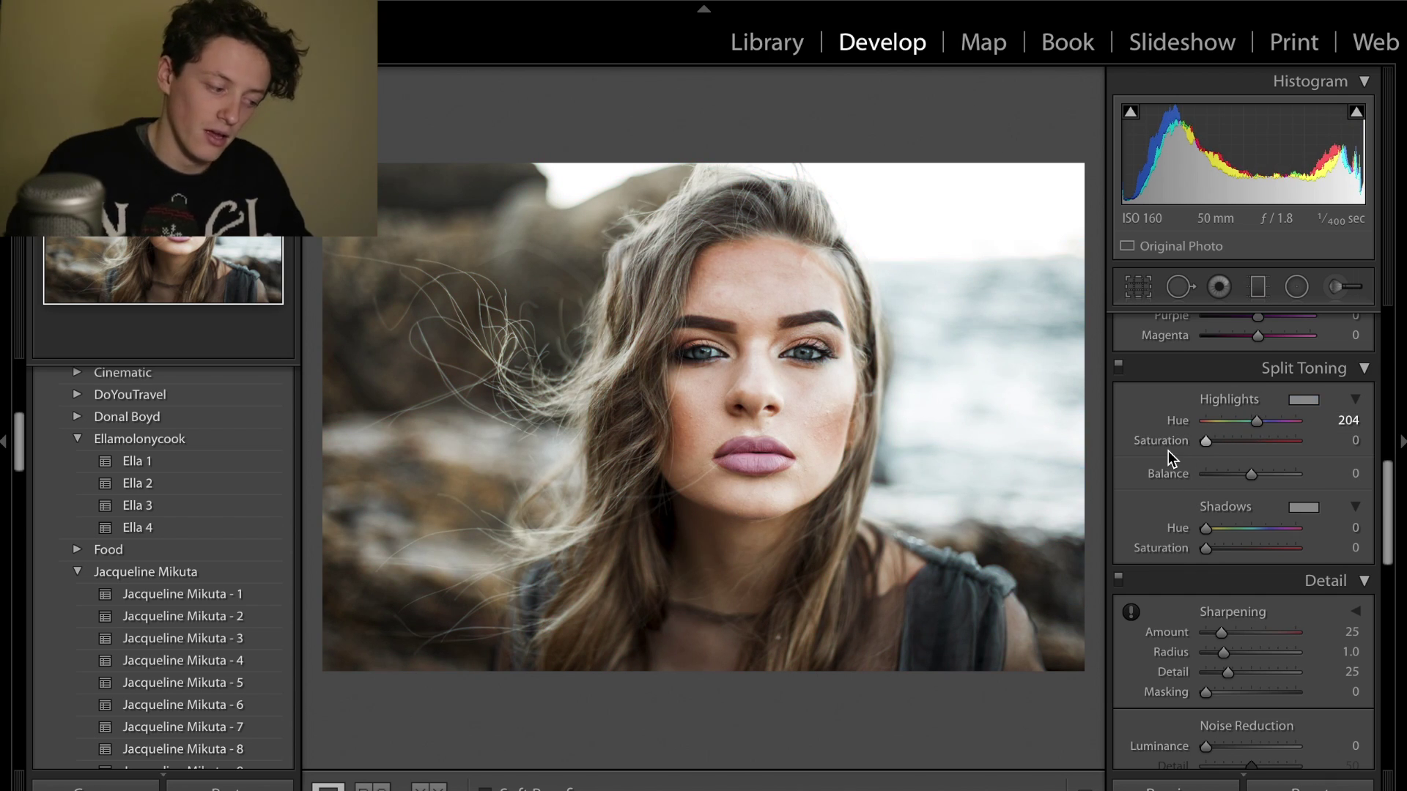
{"action": "key", "text": "super+Tab"}
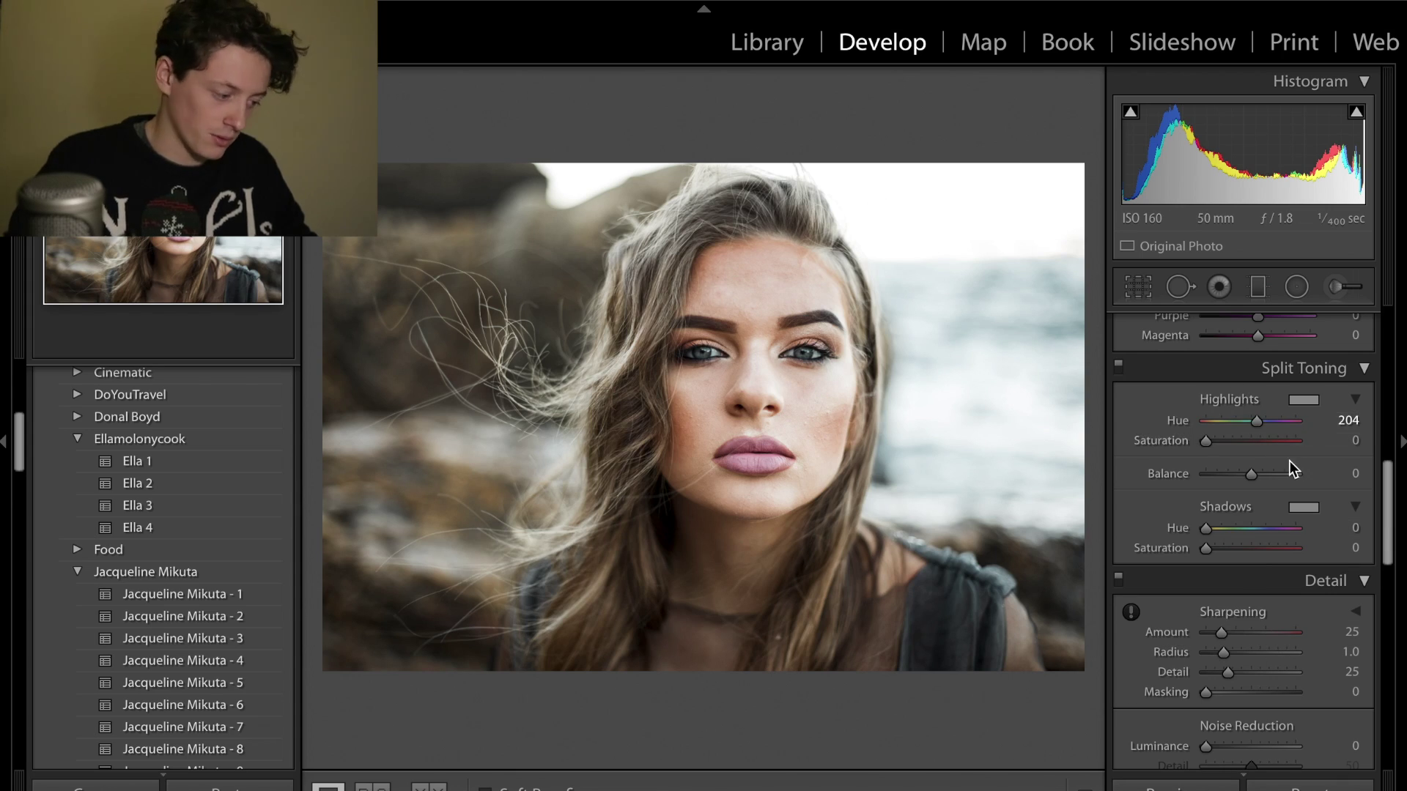
{"action": "left_click", "coordinate": [1348, 420]}
{"action": "type", "text": "199"}
{"action": "key", "text": "Return"}
{"action": "left_click_drag", "start_coordinate": [1259, 422], "coordinate": [1260, 422]}
{"action": "left_click", "coordinate": [1342, 420]}
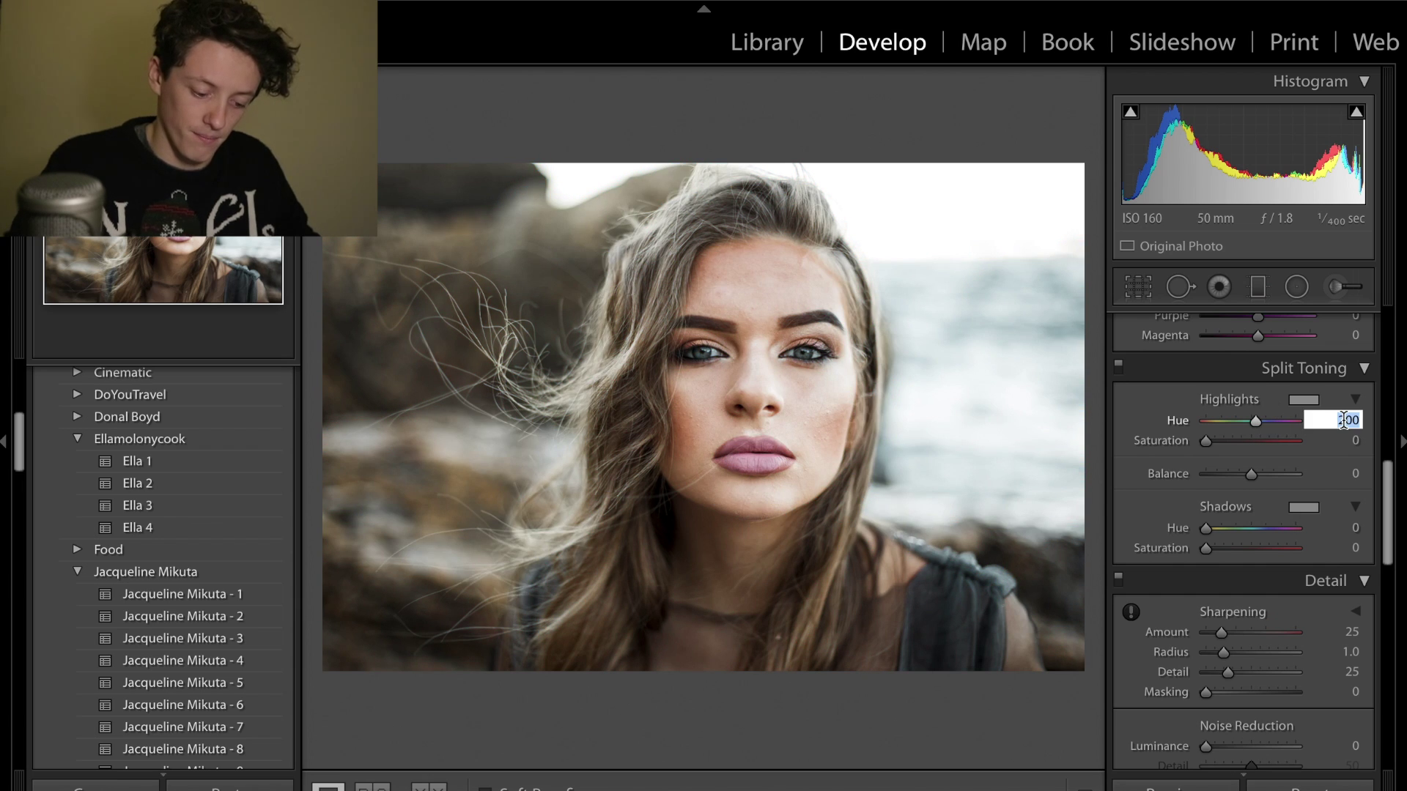
{"action": "key", "text": "Return"}
Check the reference photo in the browser, and set the split-toning Highlights saturation to 10 in Lightroom.
{"action": "key", "text": "super+Tab"}
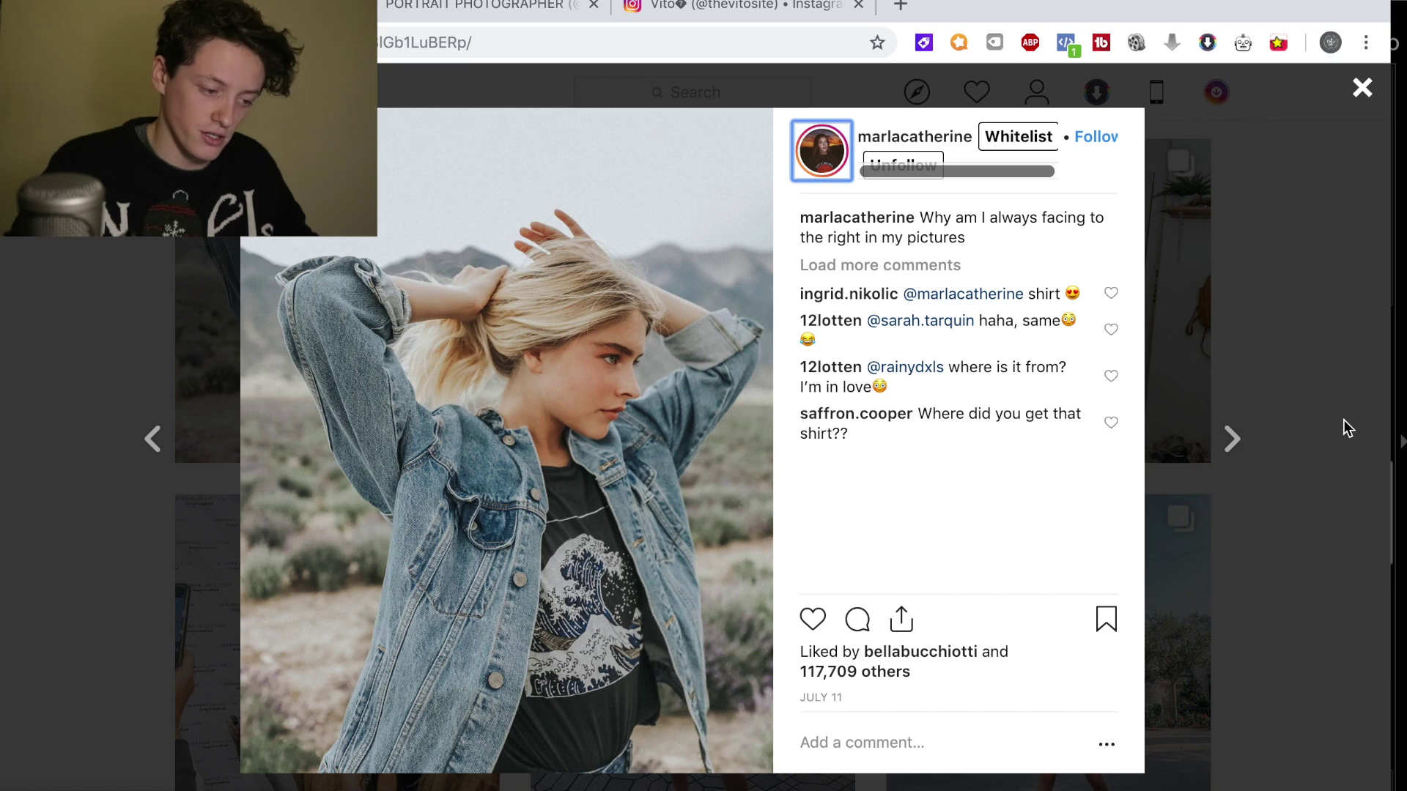
{"action": "key", "text": "super+Tab"}
{"action": "left_click", "coordinate": [1352, 440]}
{"action": "type", "text": "10"}
{"action": "key", "text": "Return"}
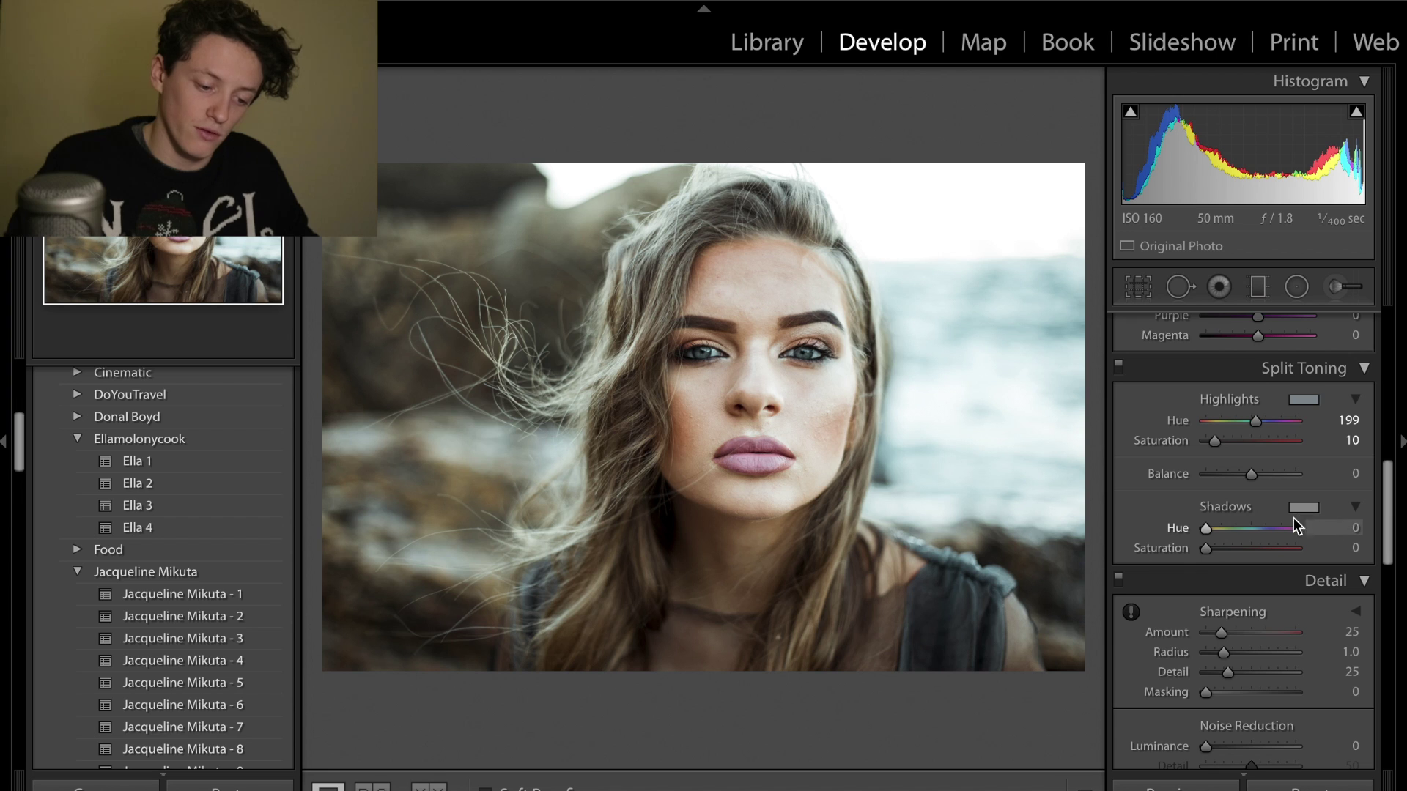
Check the shadow tones of the reference photo in the browser, and set the split-toning Shadows hue to 289 in Lightroom.
{"action": "key", "text": "super+Tab"}
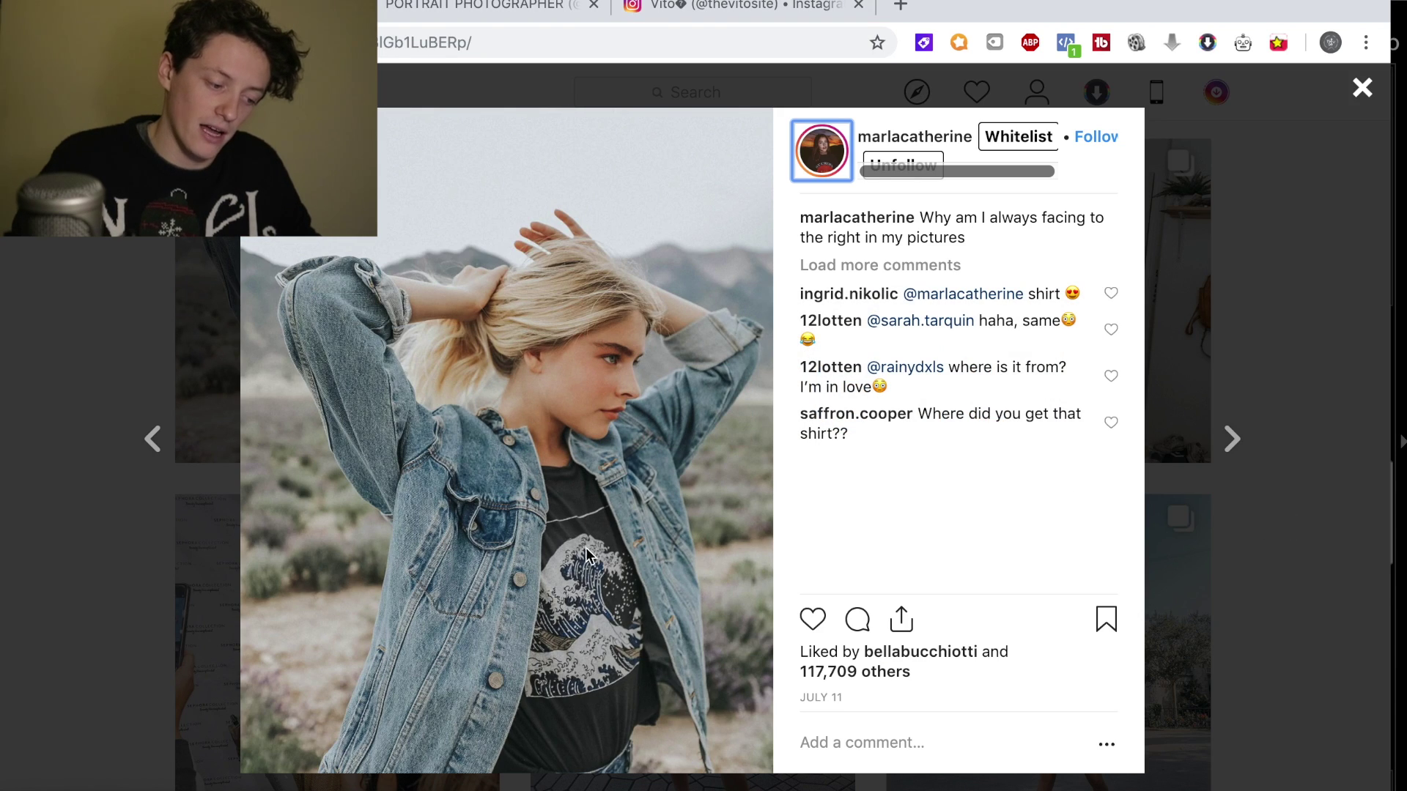
{"action": "key", "text": "super+Tab"}
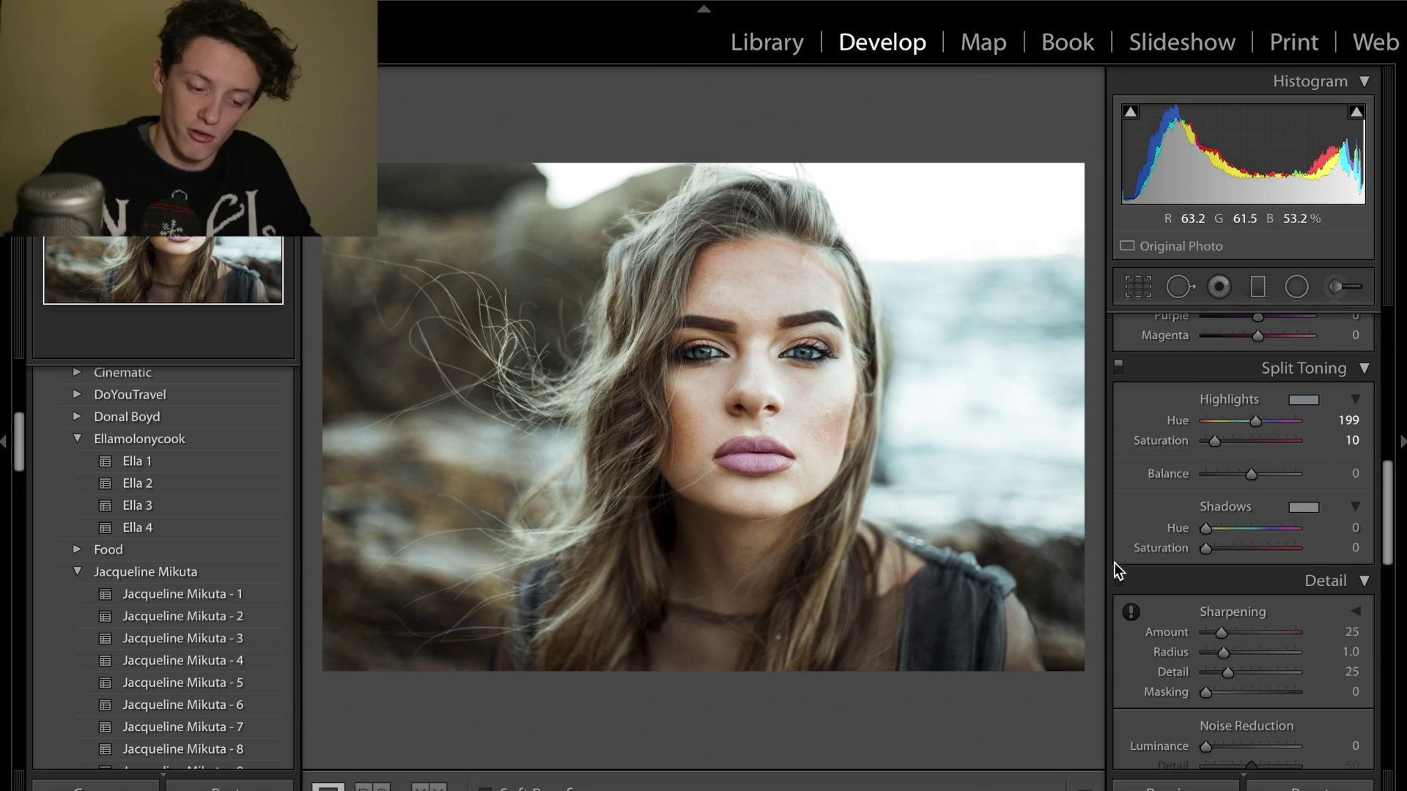
{"action": "left_click", "coordinate": [1354, 528]}
{"action": "type", "text": "289"}
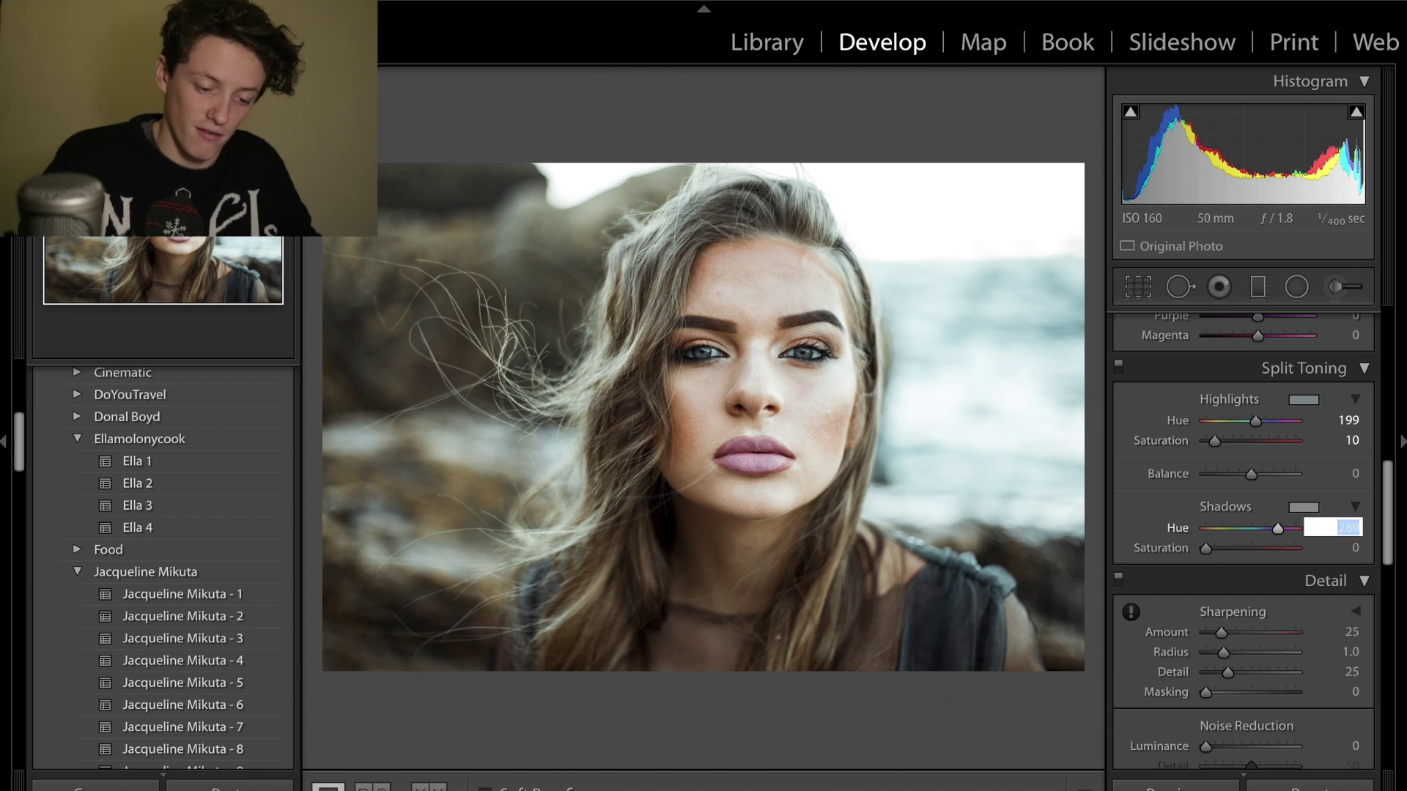
Set the split-toning Shadows saturation to 6 and compare the edited portrait with its unedited version.
{"action": "key", "text": "Return"}
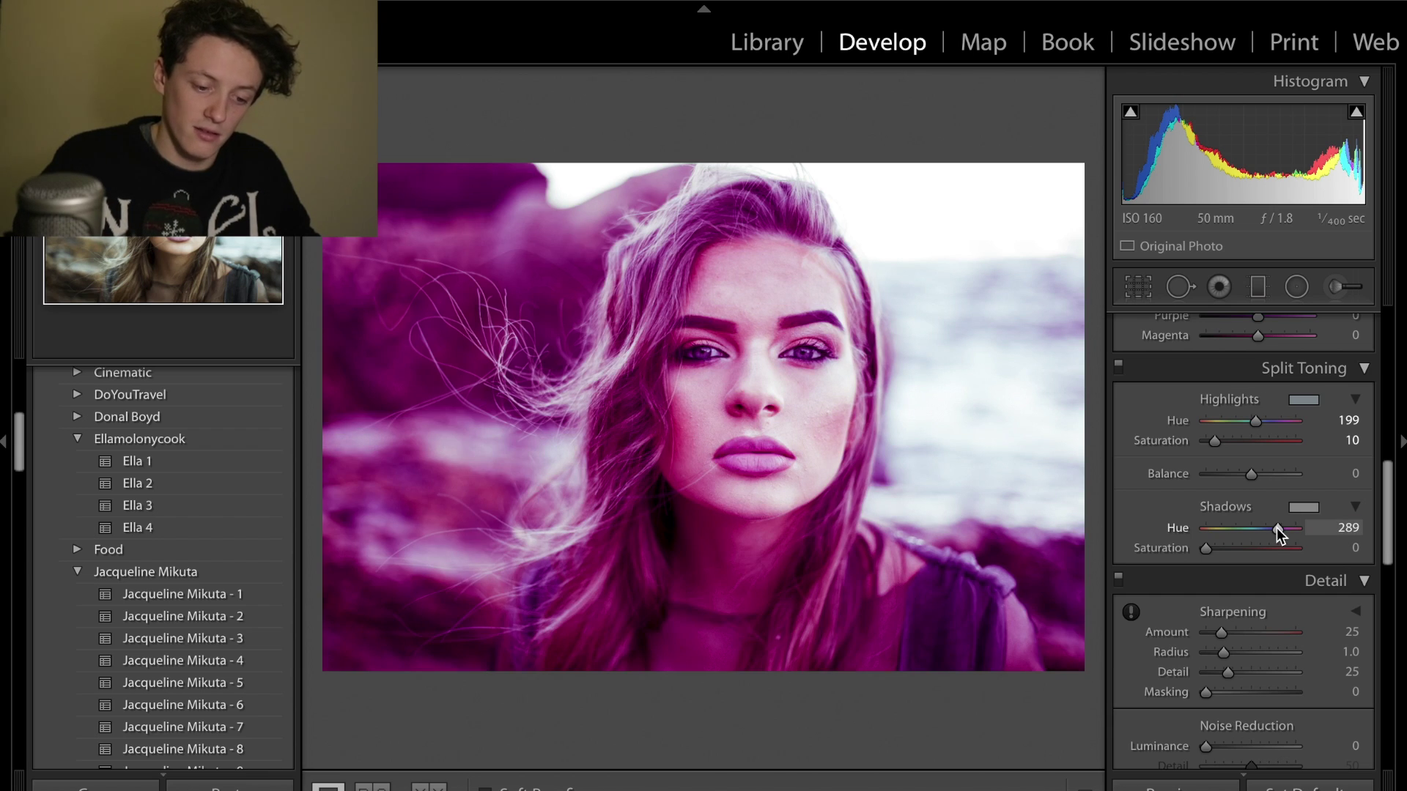
{"action": "left_click", "coordinate": [1276, 527]}
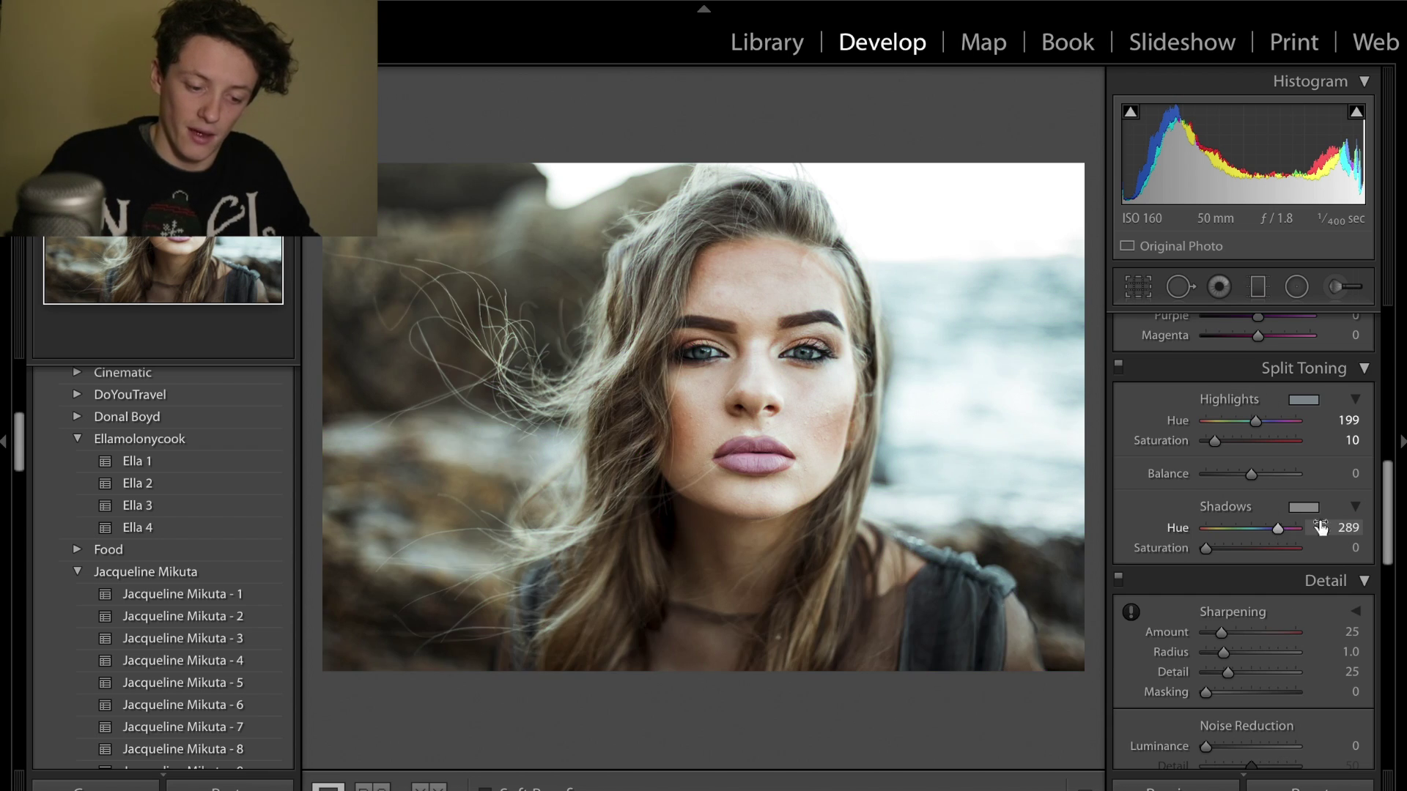
{"action": "left_click", "coordinate": [1351, 546]}
{"action": "type", "text": "6"}
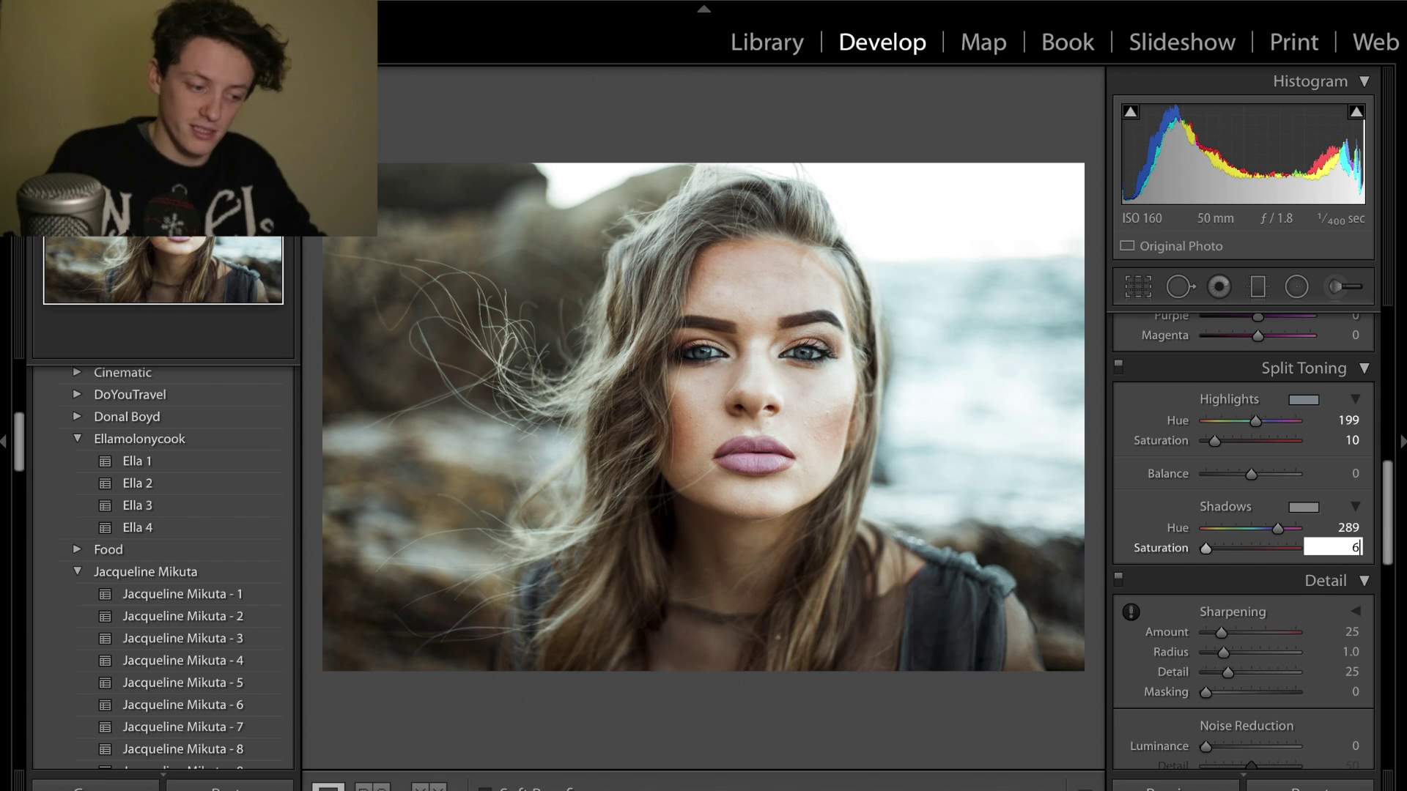
{"action": "key", "text": "Return"}
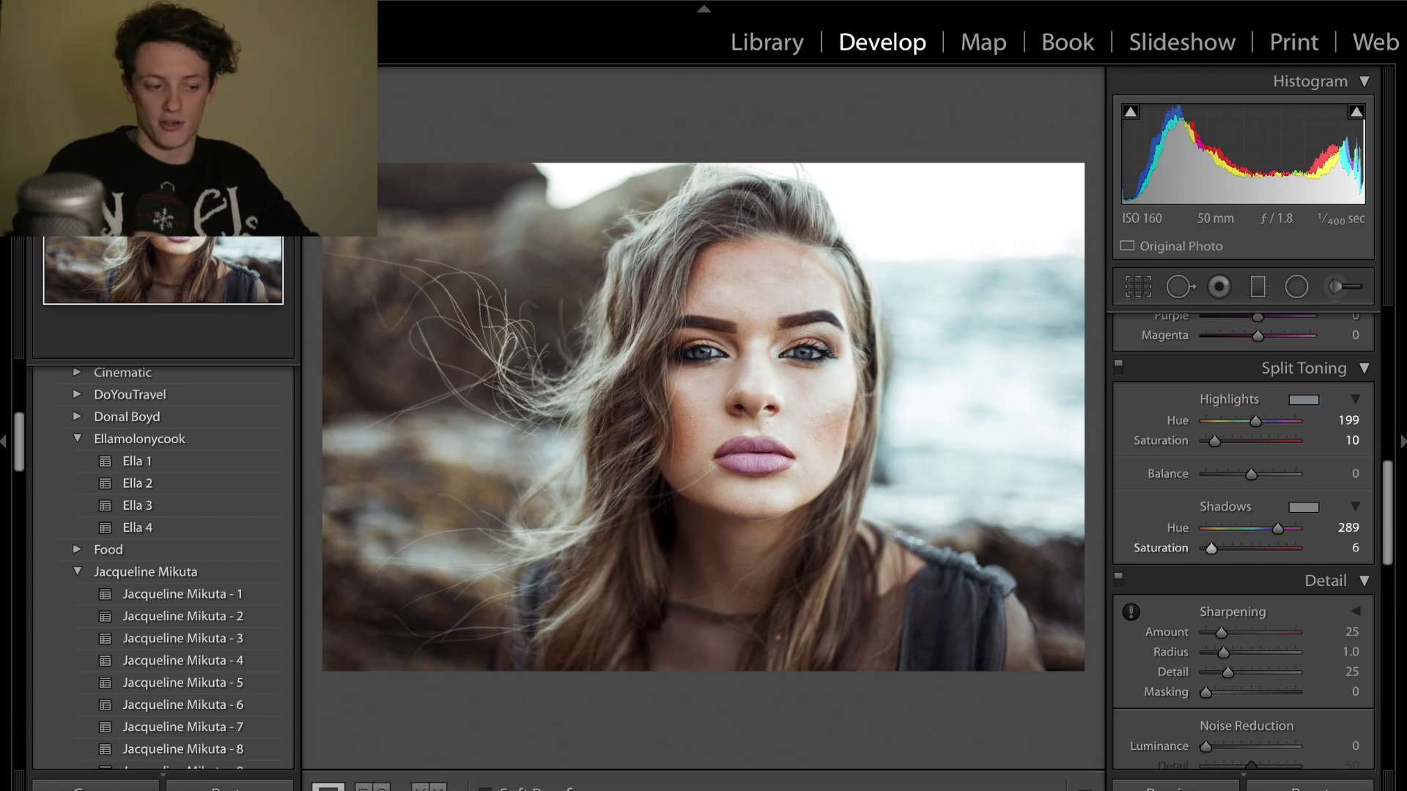
{"action": "key", "text": "backslash"}
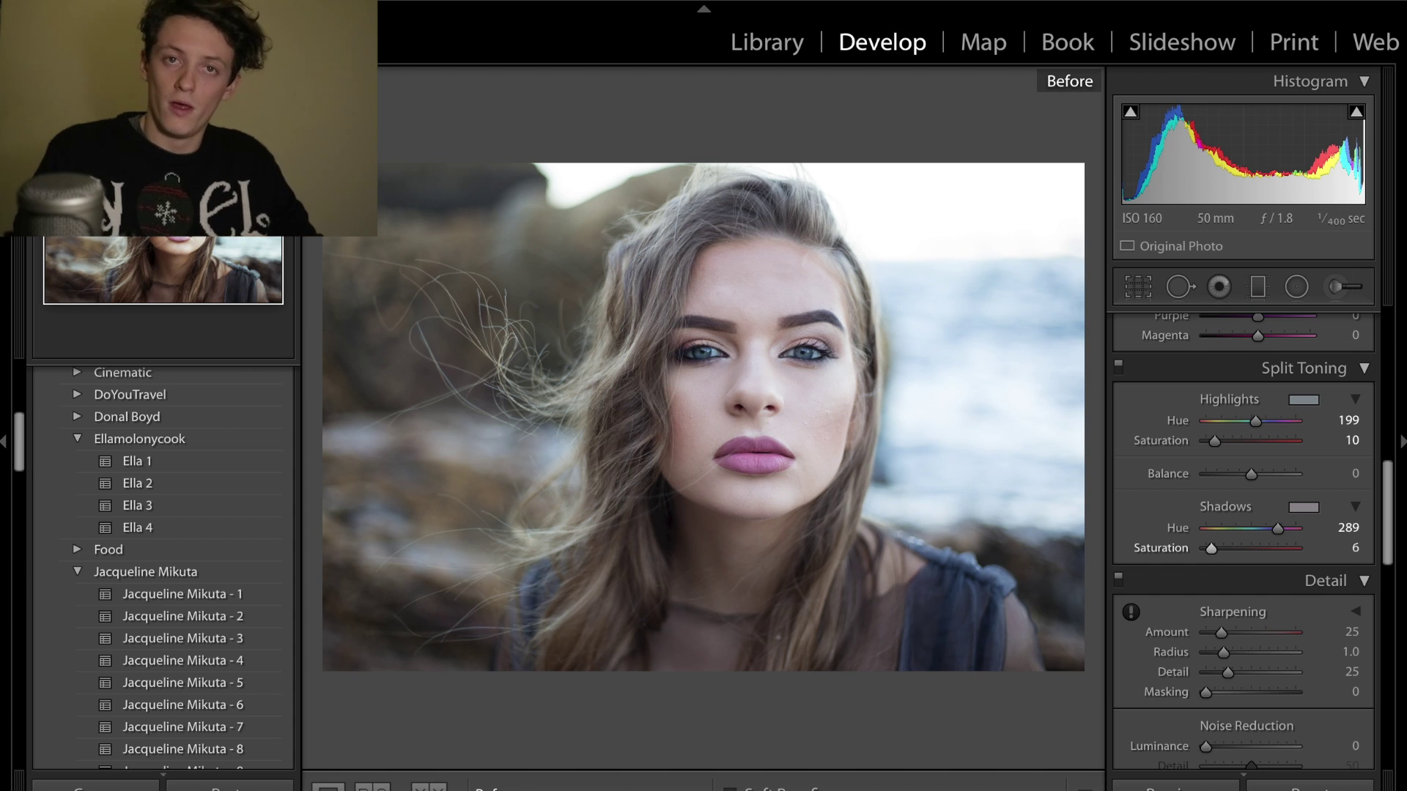
{"action": "key", "text": "backslash"}
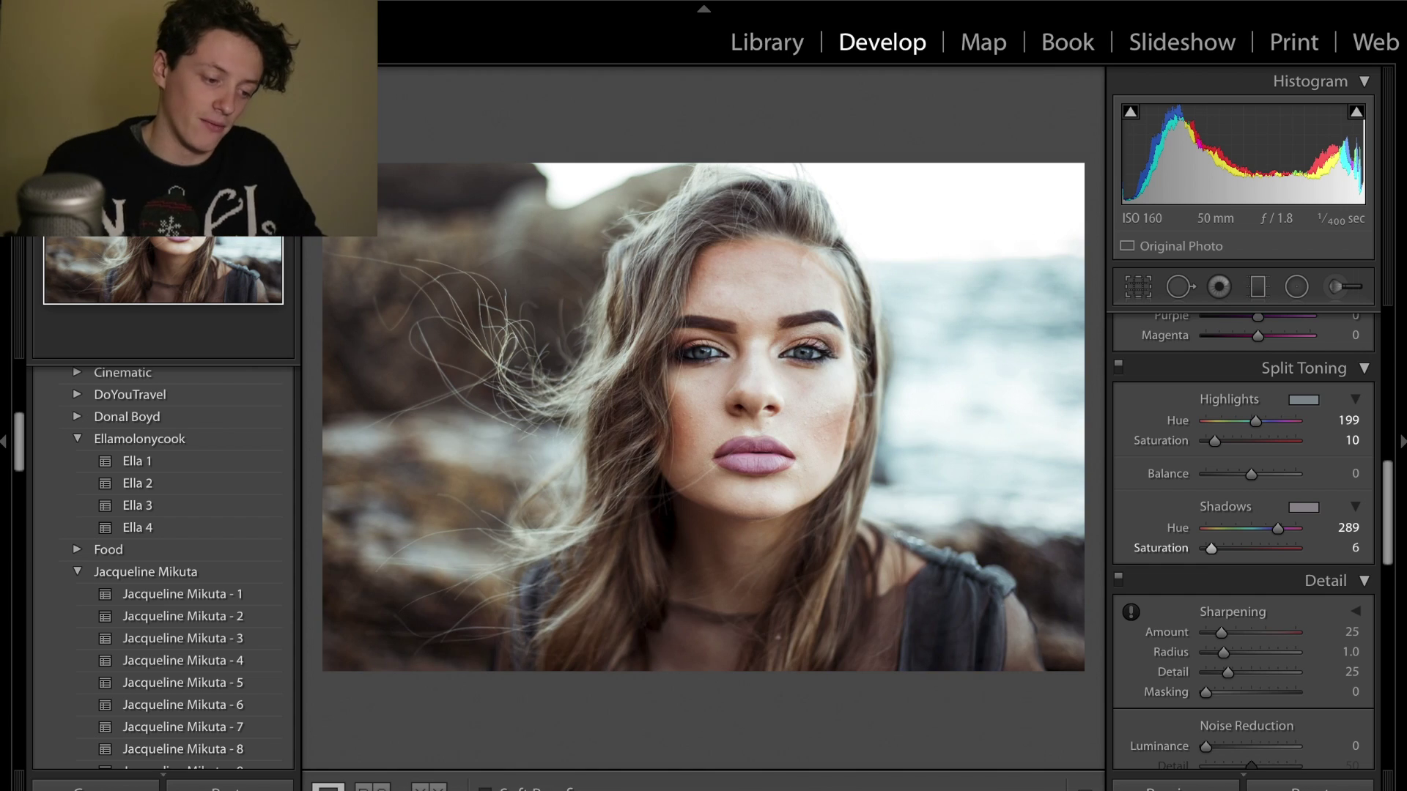
Collapse the Split Toning and Detail settings and set the Grain amount to 55 in Effects.
{"action": "left_click", "coordinate": [1326, 371]}
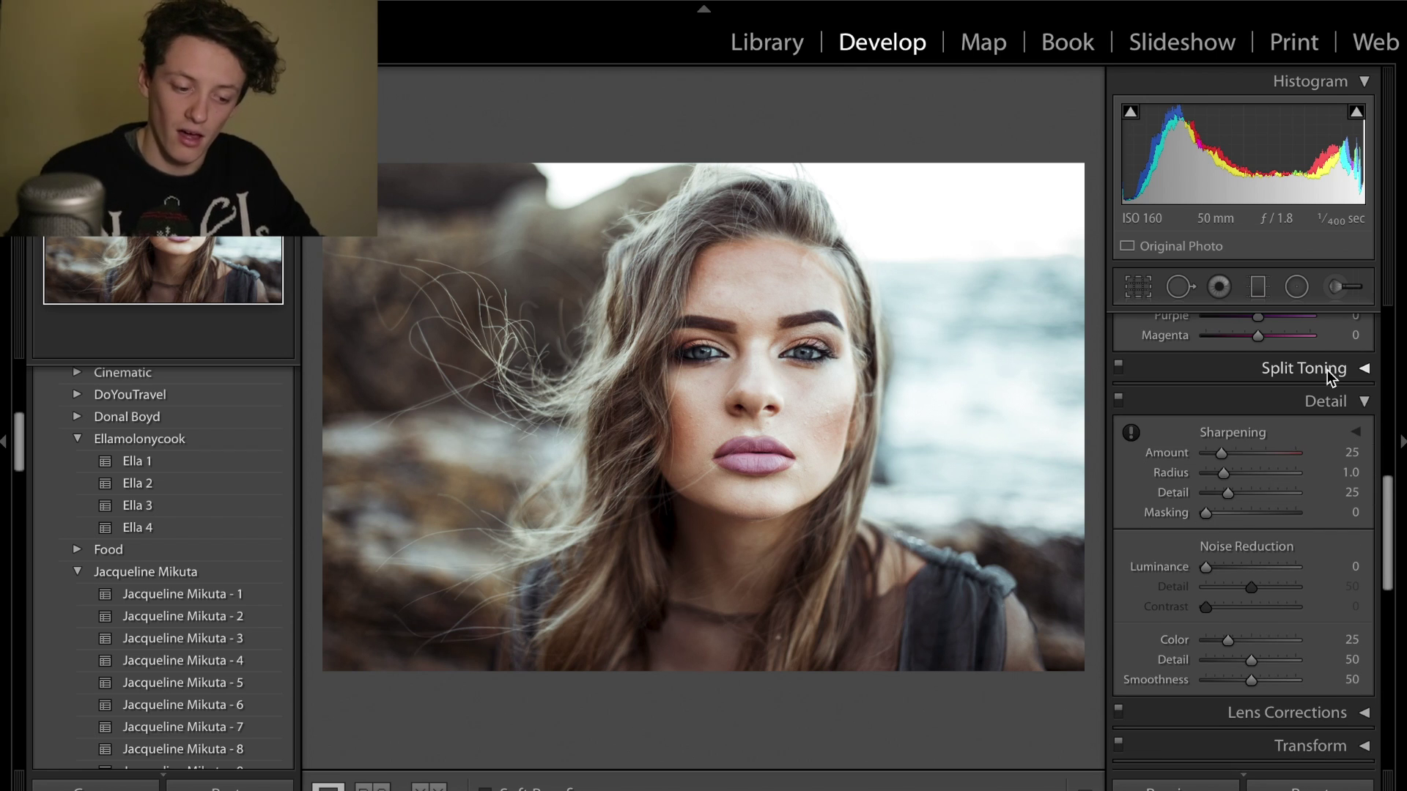
{"action": "left_click", "coordinate": [1333, 407]}
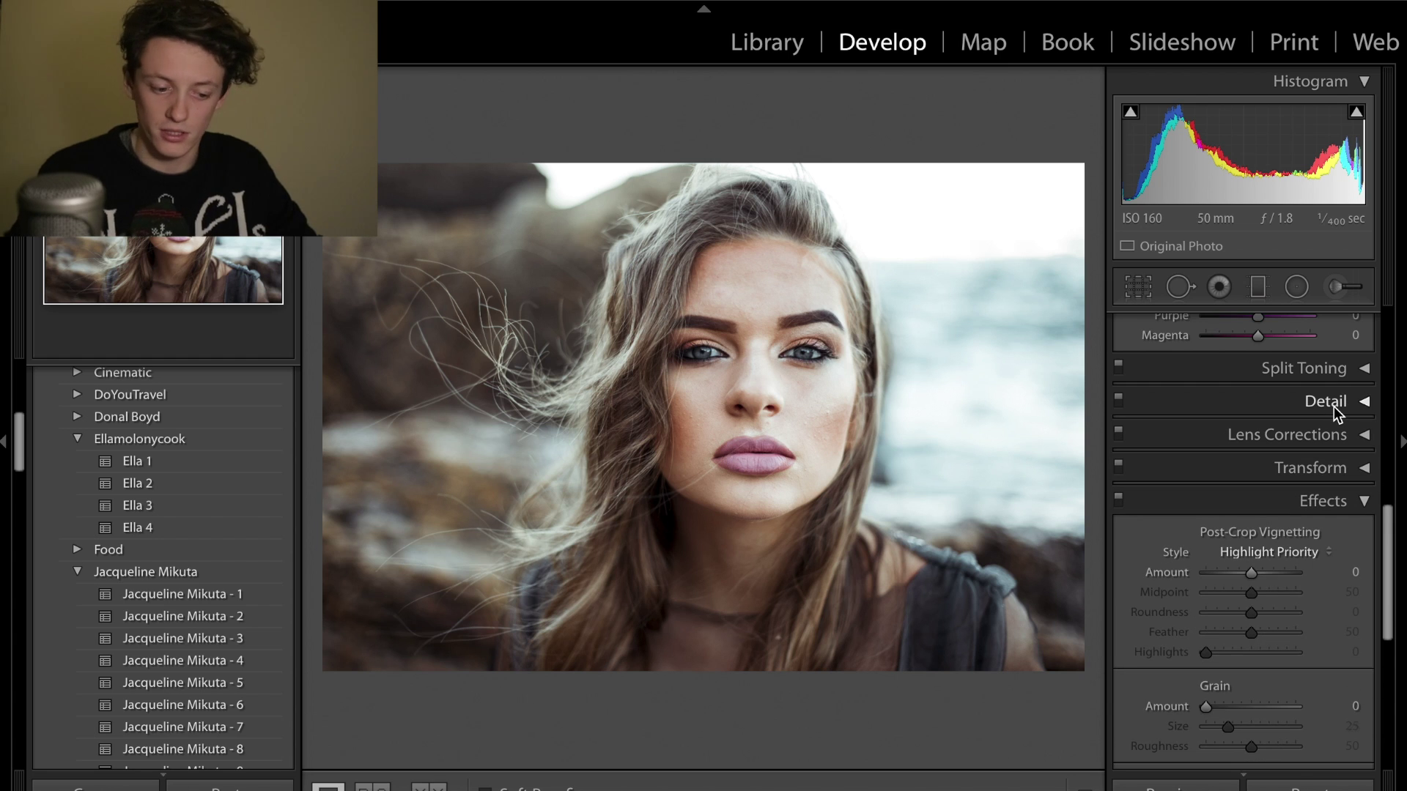
{"action": "scroll", "coordinate": [1334, 406], "scroll_direction": "down", "scroll_amount": 3}
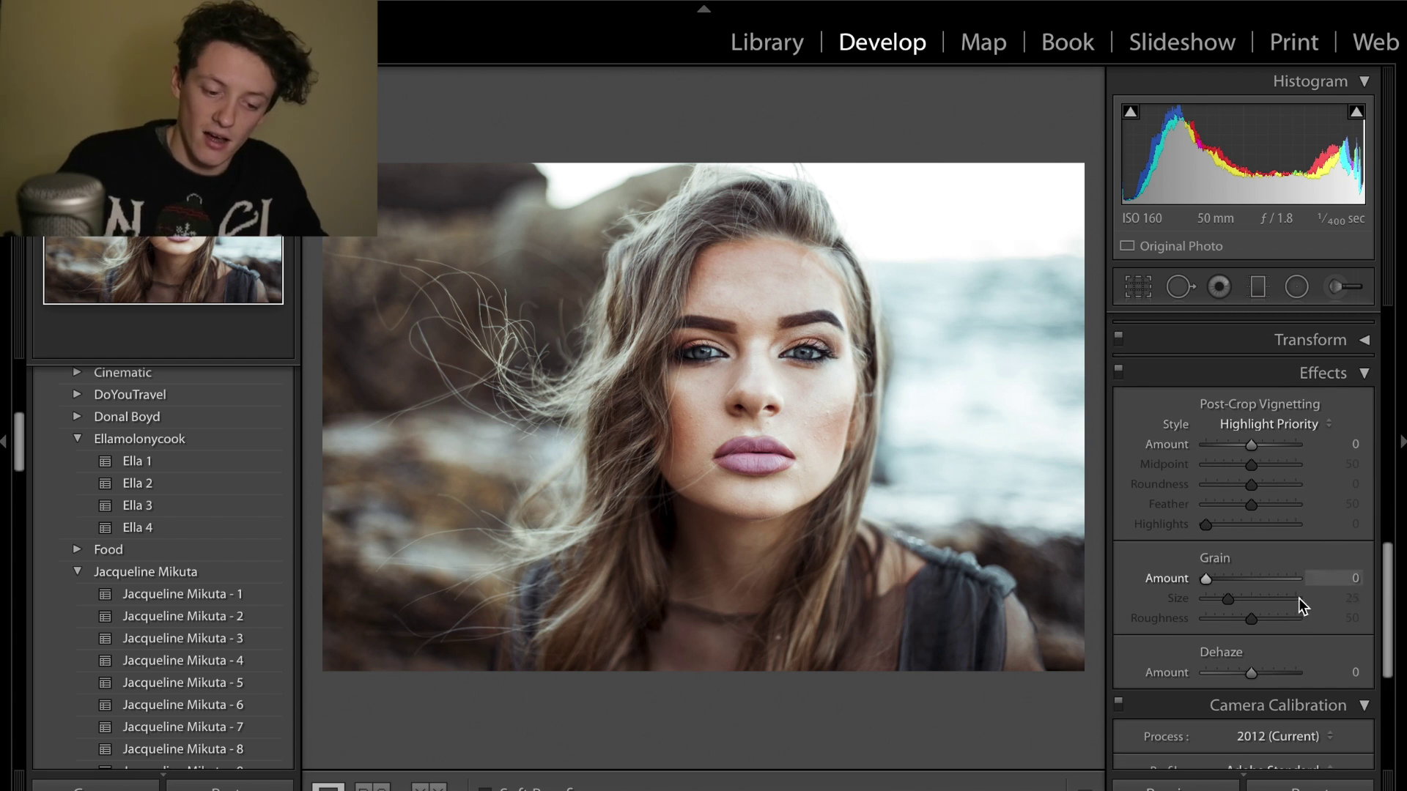
{"action": "left_click", "coordinate": [1355, 578]}
{"action": "type", "text": "55"}
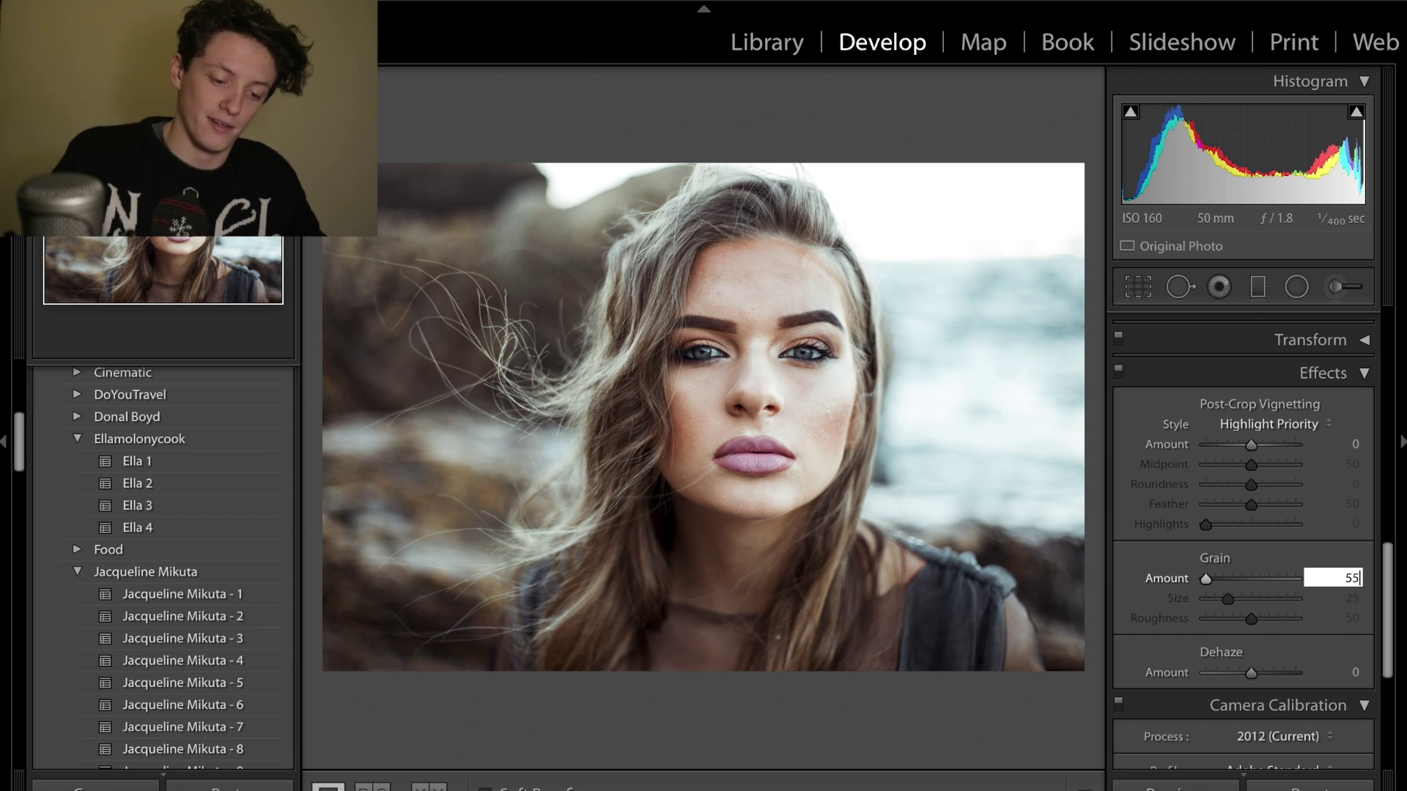
{"action": "key", "text": "Return"}
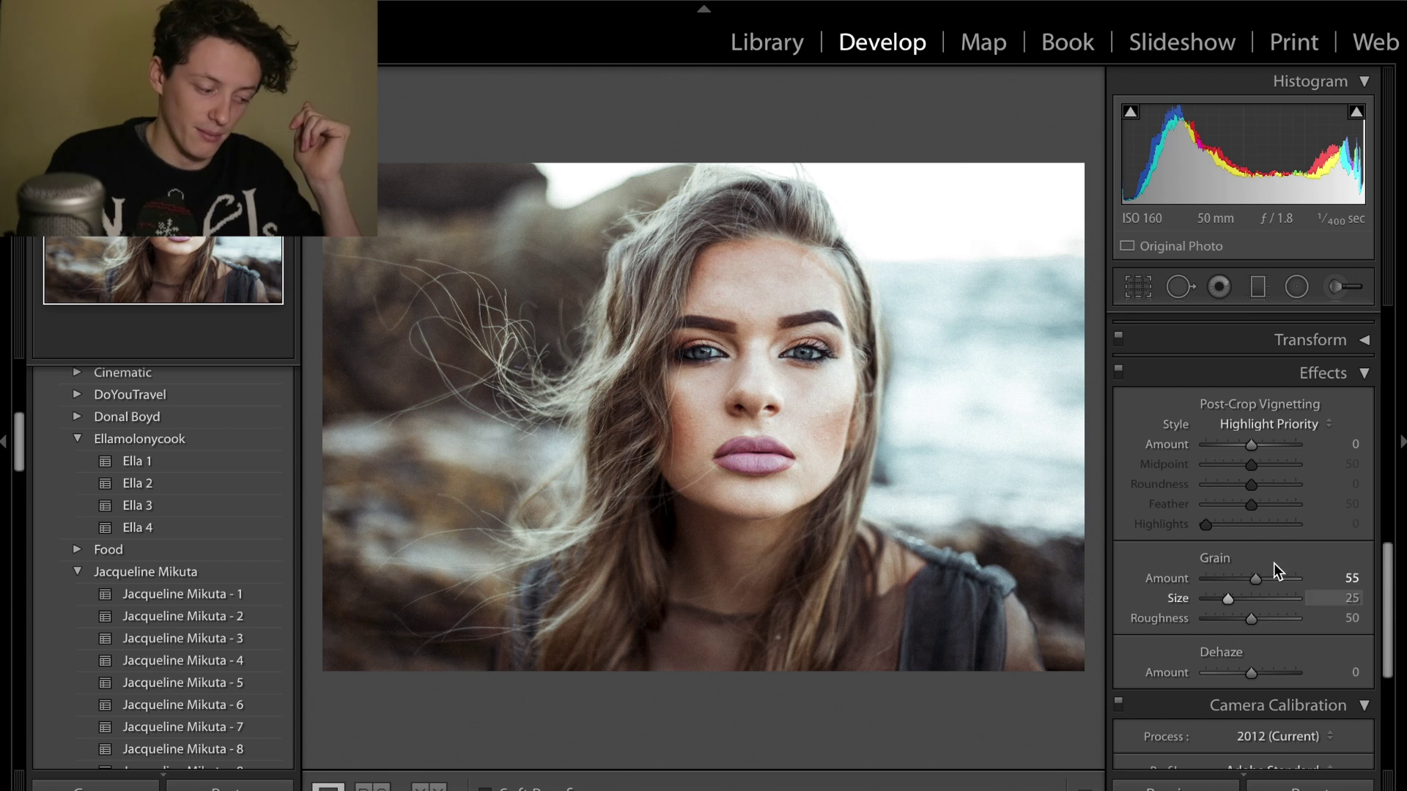
Collapse the Effects settings and compare the portrait's before and after versions several times.
{"action": "left_click", "coordinate": [1361, 366]}
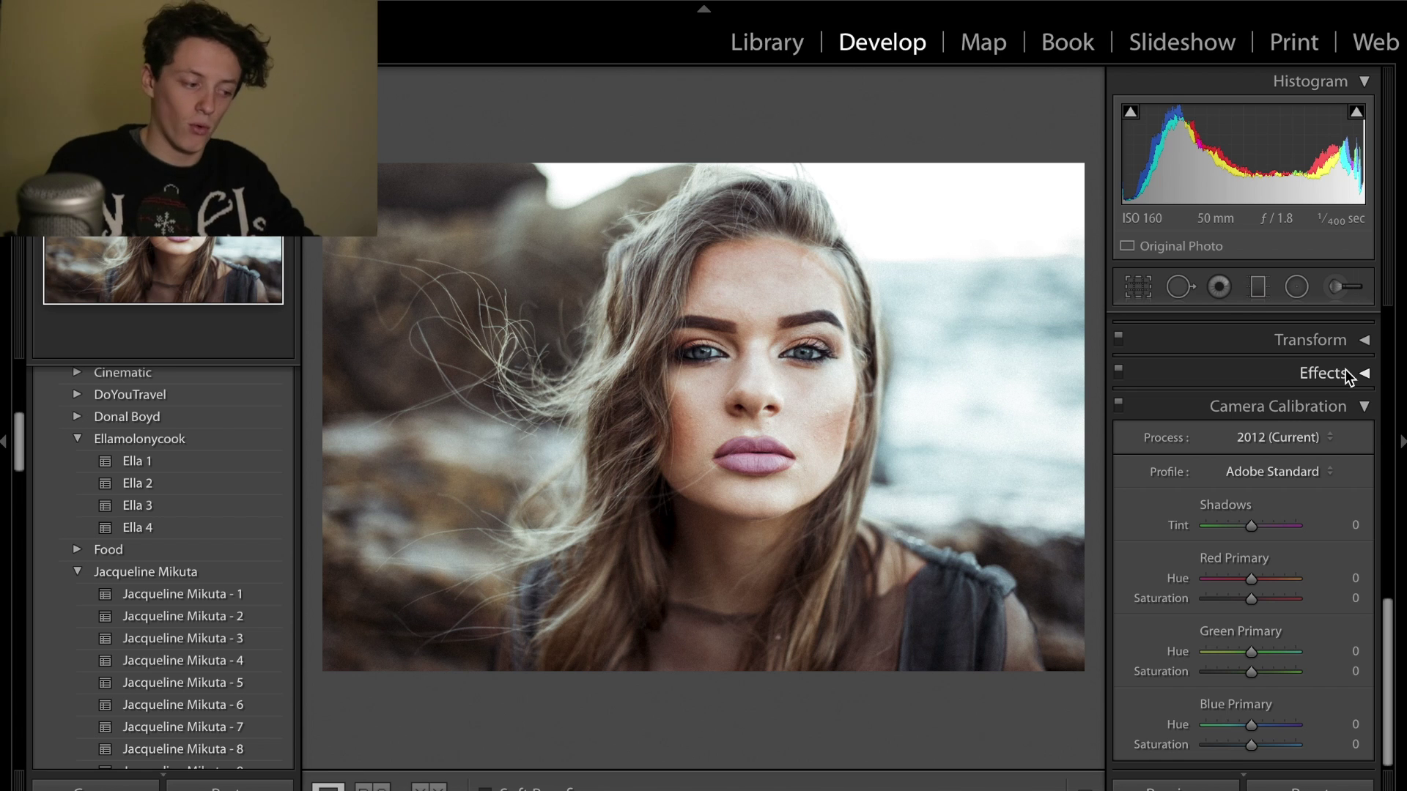
{"action": "key", "text": "backslash"}
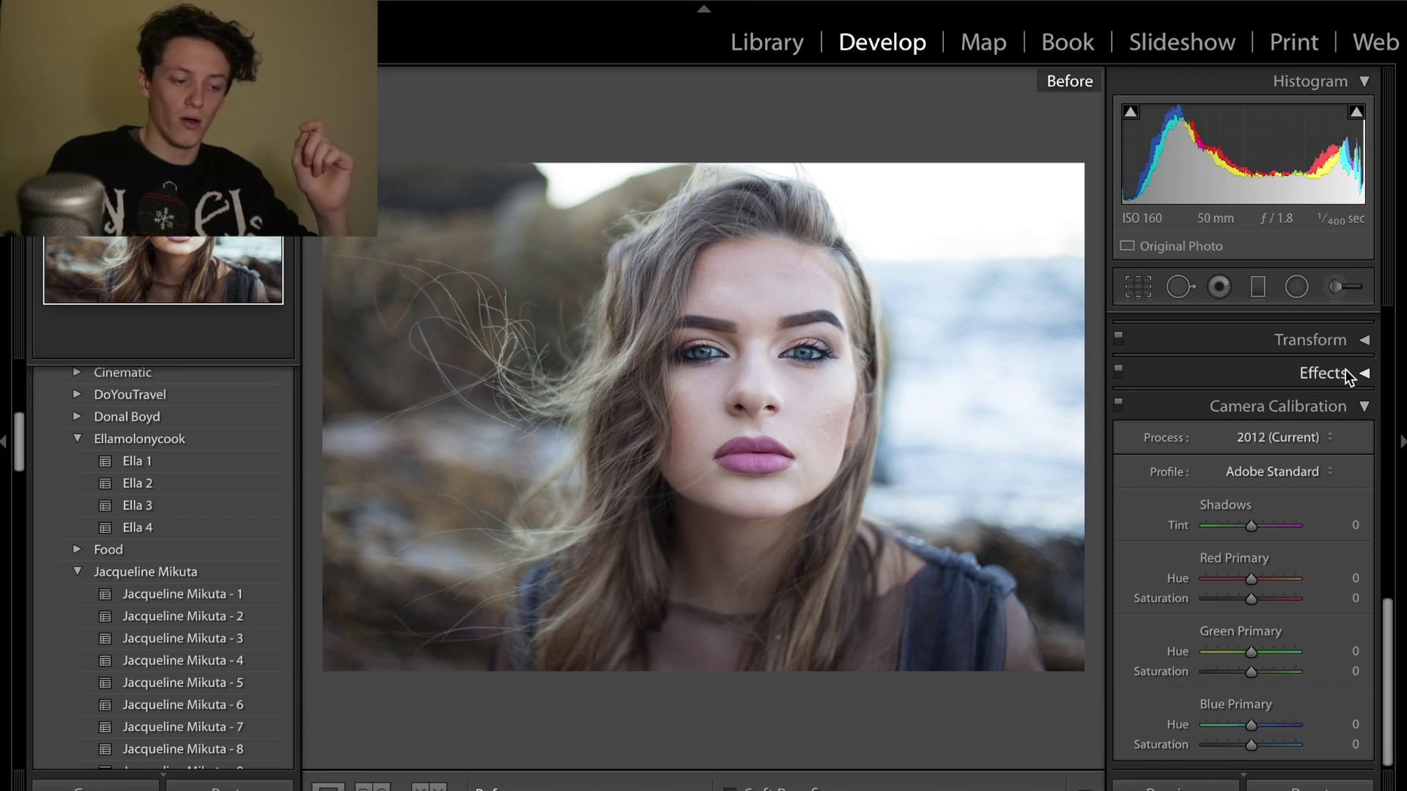
{"action": "key", "text": "backslash"}
{"action": "key", "text": "backslash"}
{"action": "key", "text": "backslash"}
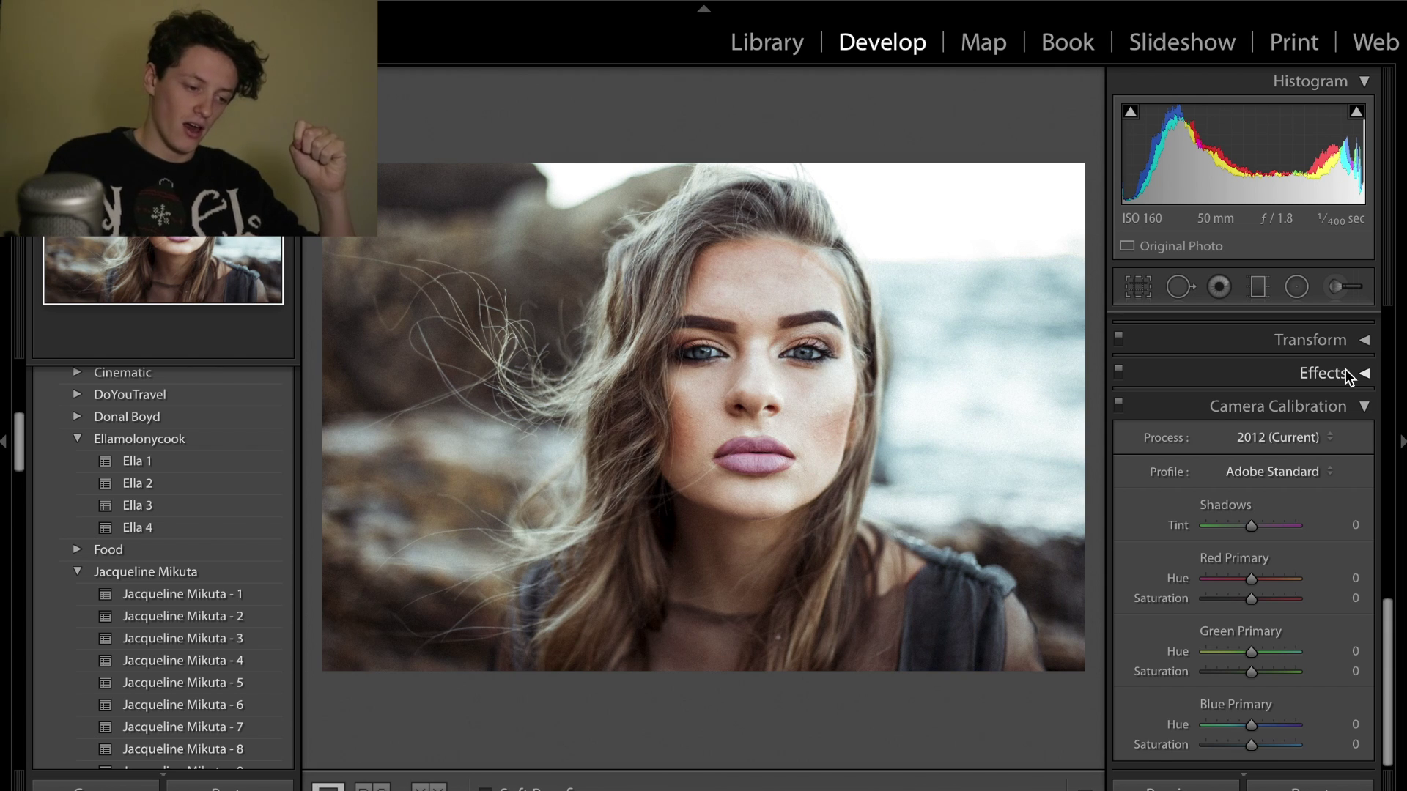
{"action": "key", "text": "backslash"}
{"action": "key", "text": "backslash"}
{"action": "key", "text": "backslash"}
{"action": "key", "text": "backslash"}
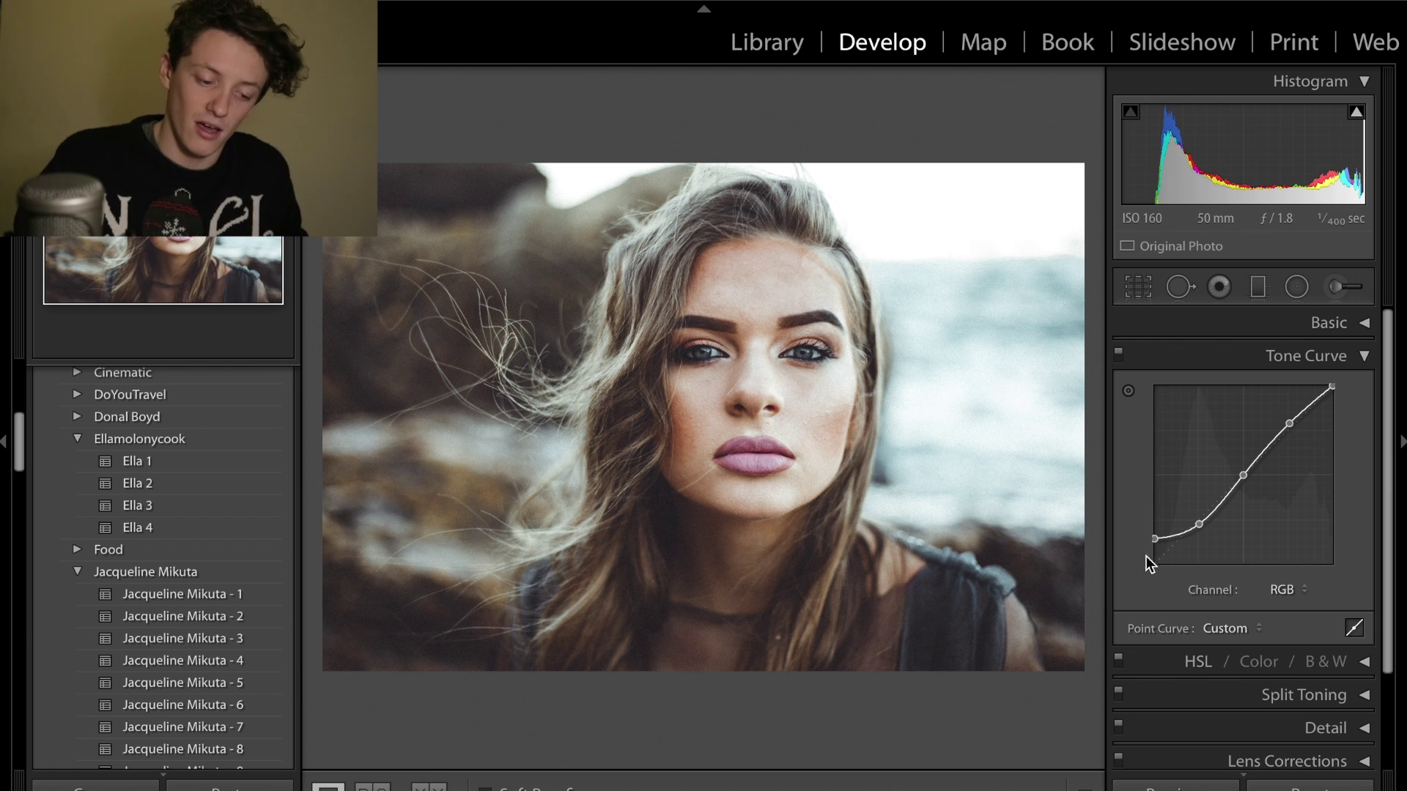
Undo the lifted black point on the RGB tone curve, and shape a slight S-curve in the Red channel with highlight and shadow points.
{"action": "key", "text": "super+z"}
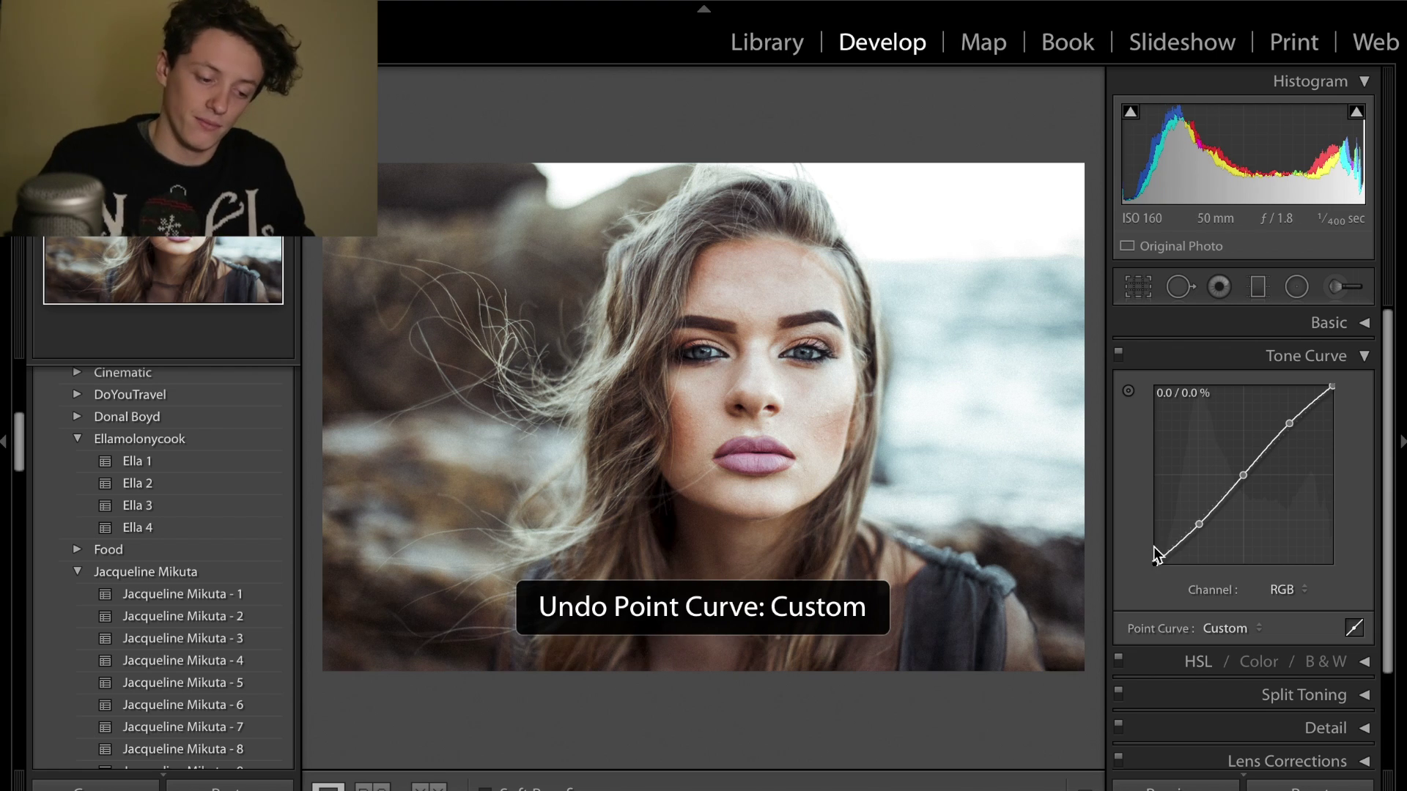
{"action": "left_click", "coordinate": [1294, 595]}
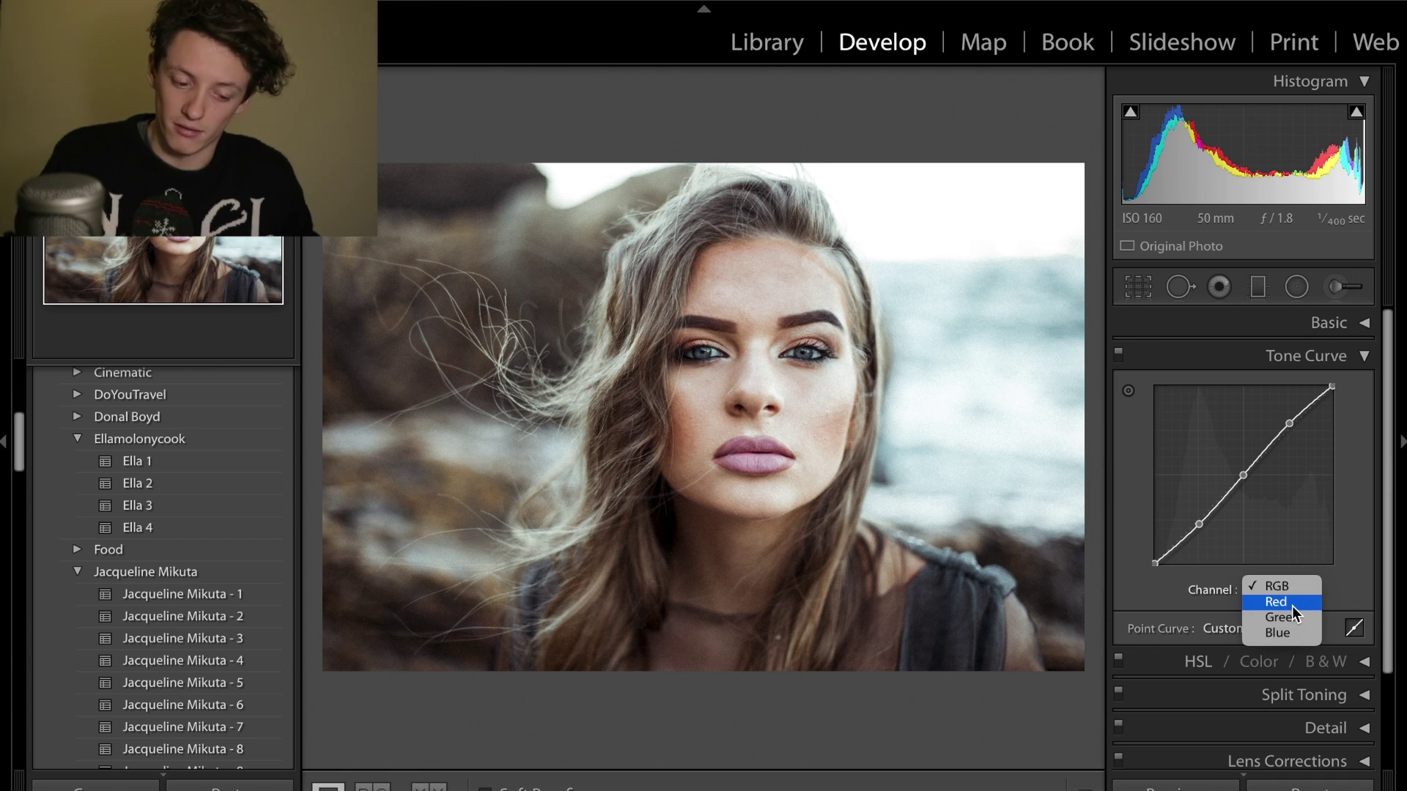
{"action": "left_click", "coordinate": [1291, 604]}
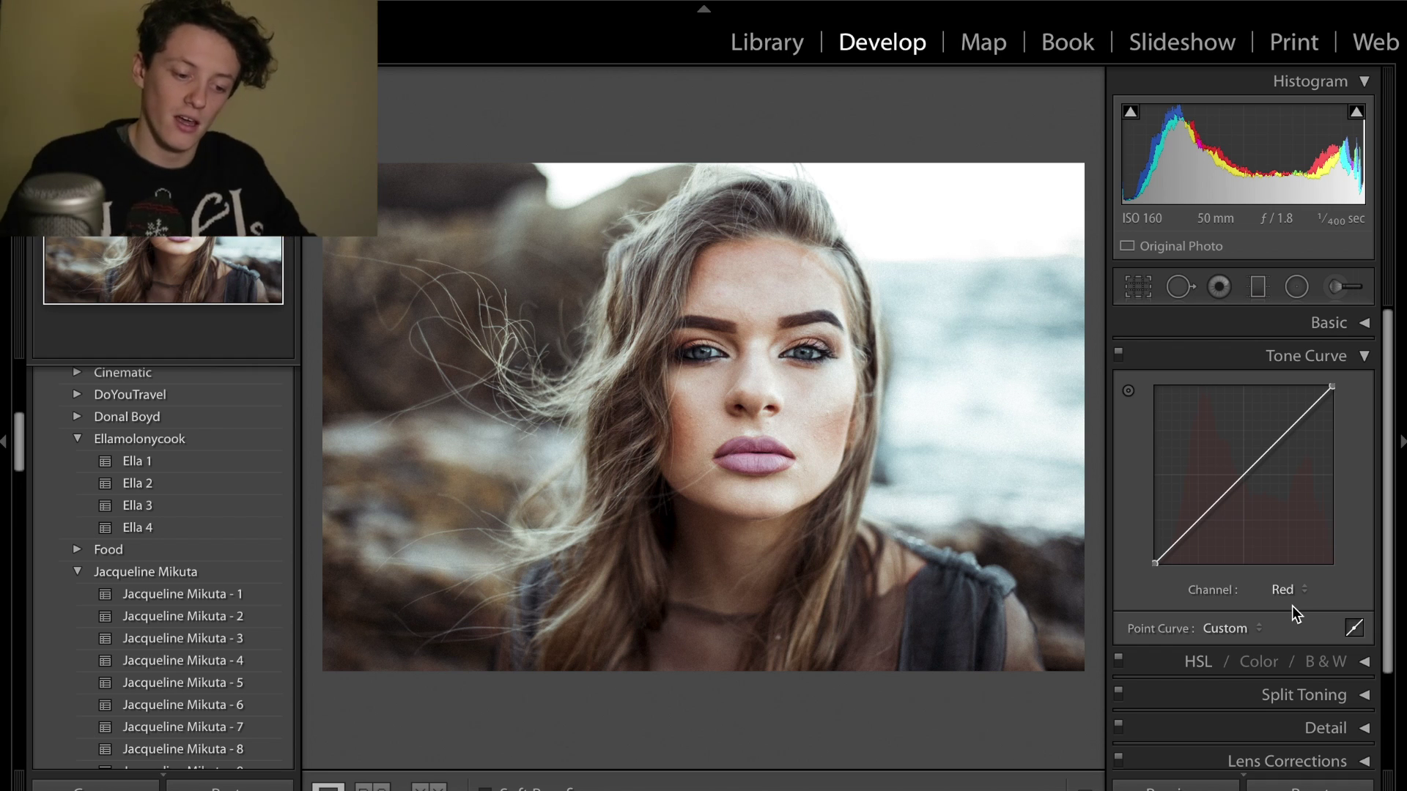
{"action": "left_click", "coordinate": [1291, 429]}
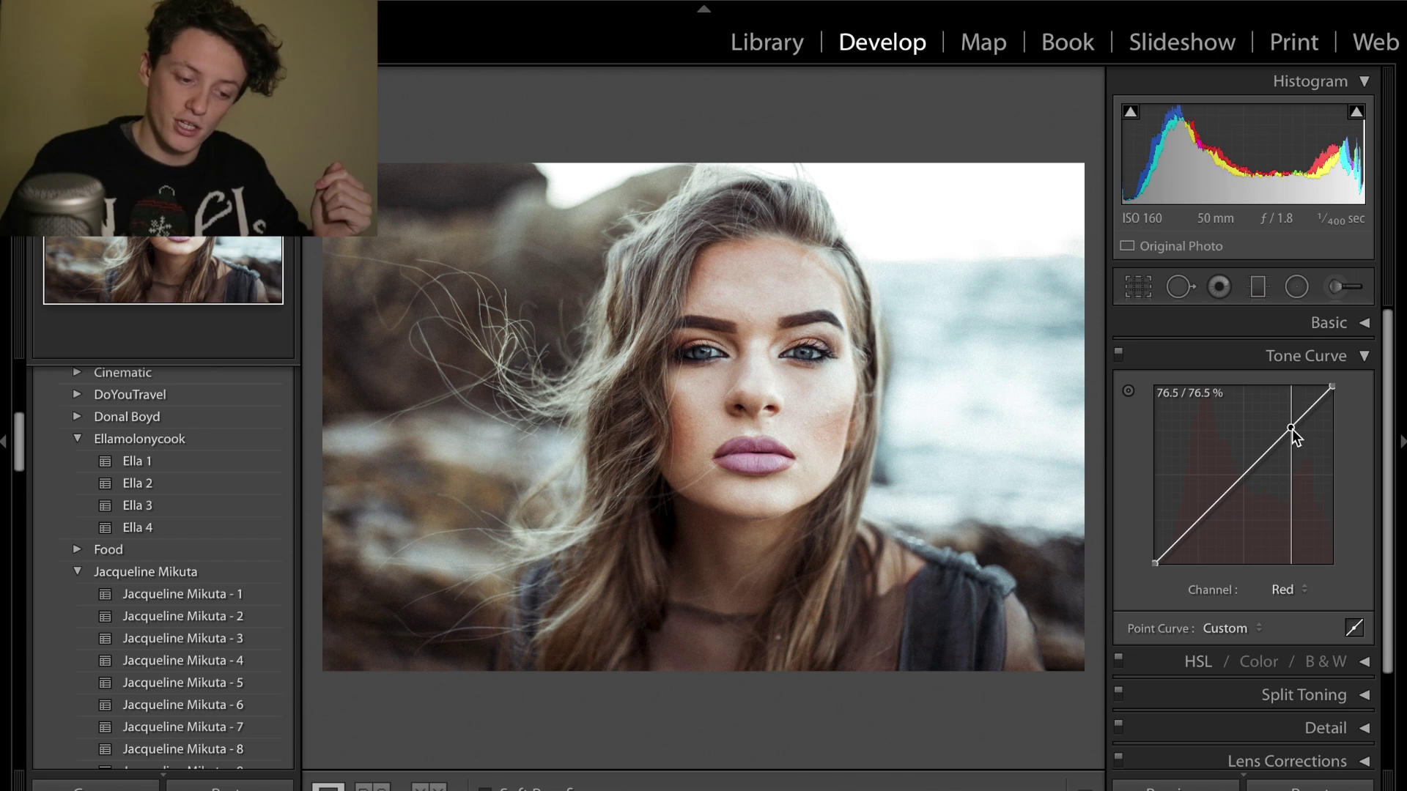
{"action": "left_click", "coordinate": [1199, 521]}
{"action": "key", "text": "Down"}
{"action": "key", "text": "Down"}
{"action": "key", "text": "Down"}
{"action": "key", "text": "Down"}
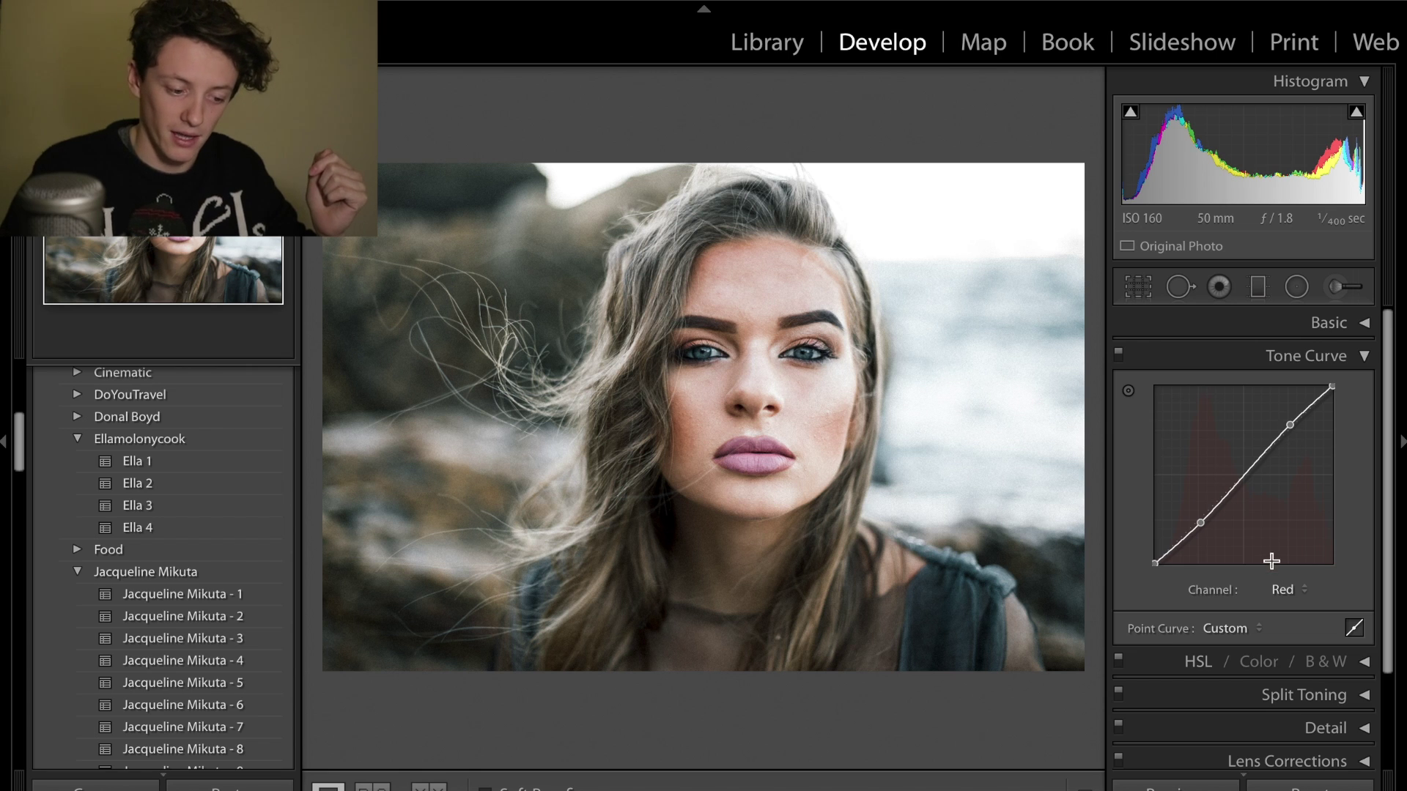
Shape a slight S-curve in the Green channel, raising a point near 75% and lowering one near 25%.
{"action": "left_click", "coordinate": [1291, 592]}
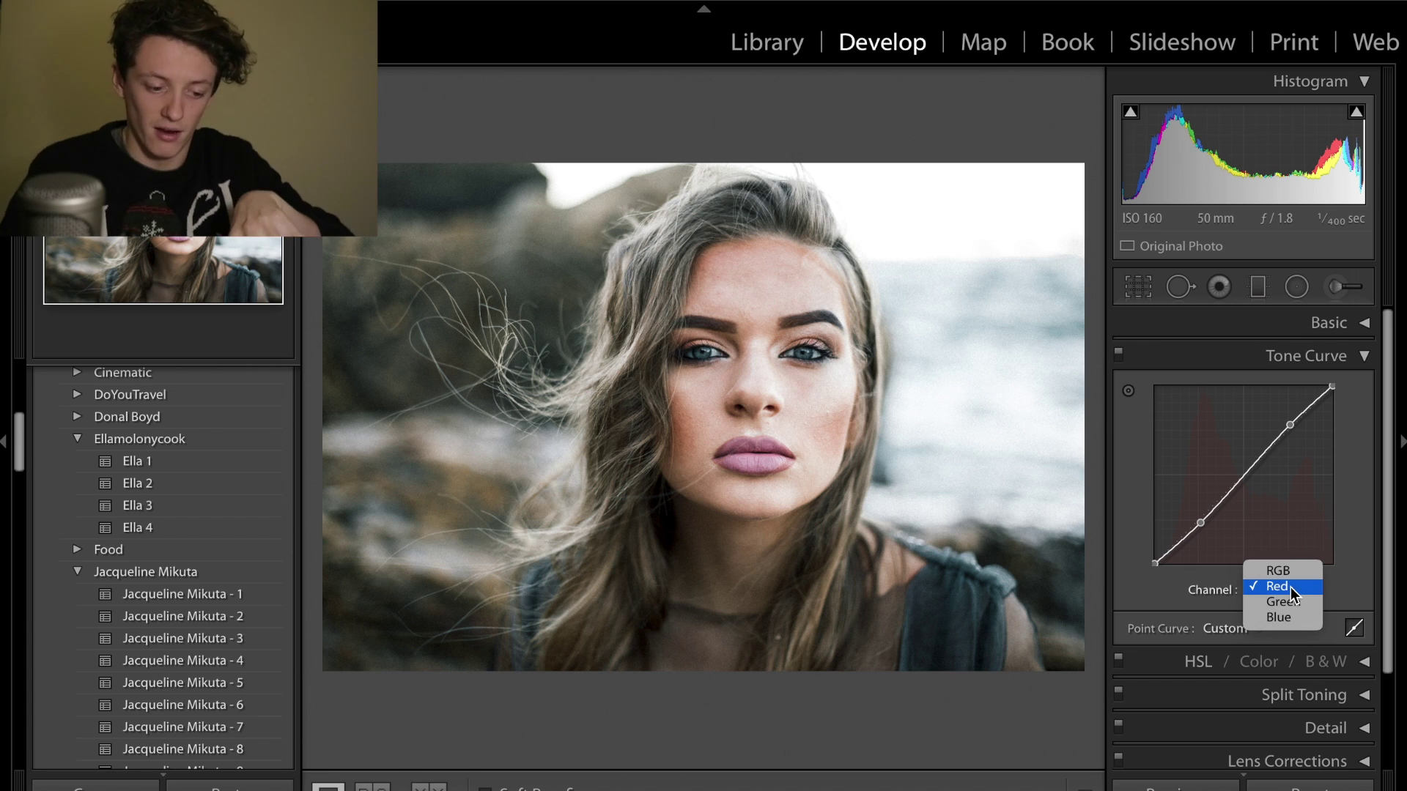
{"action": "left_click", "coordinate": [1290, 607]}
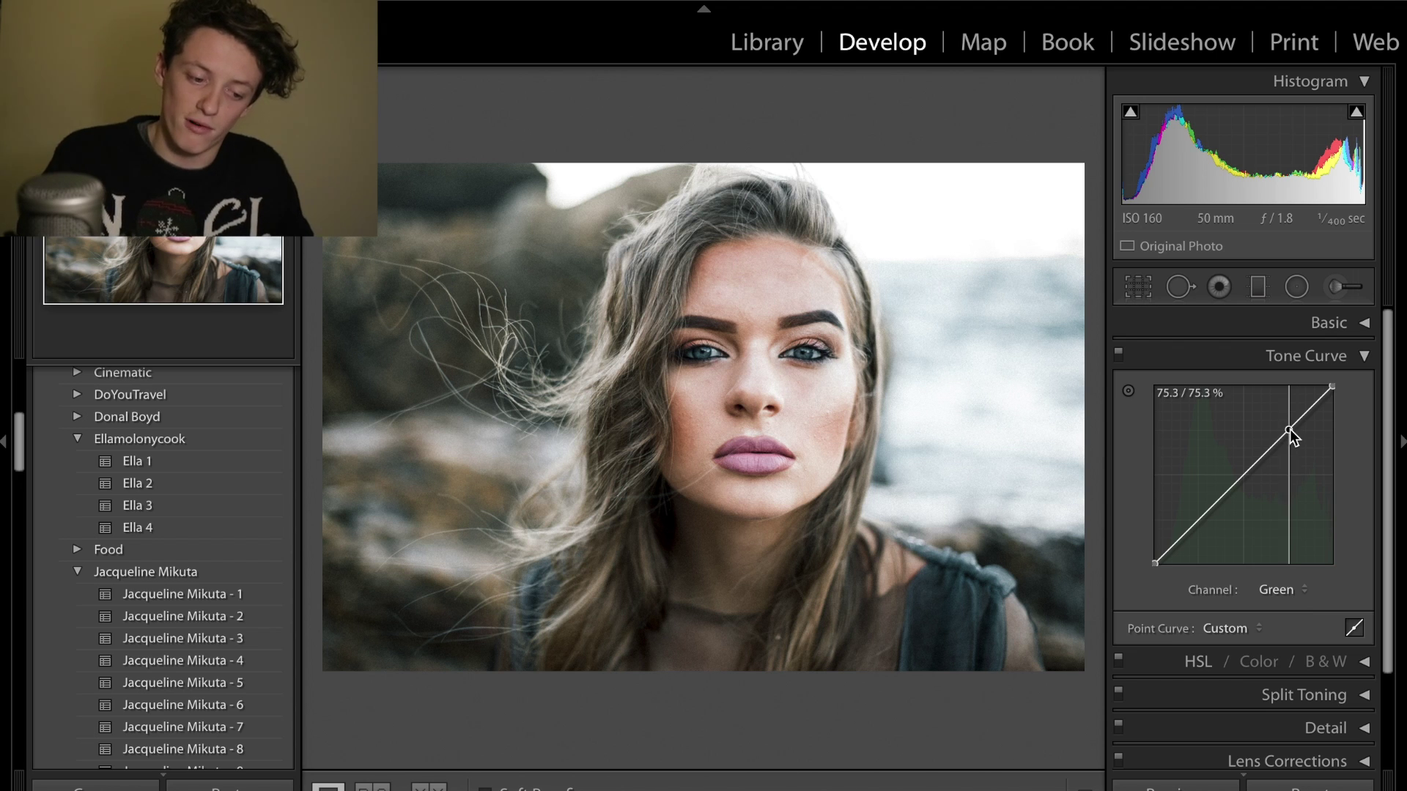
{"action": "left_click_drag", "start_coordinate": [1289, 429], "coordinate": [1288, 425]}
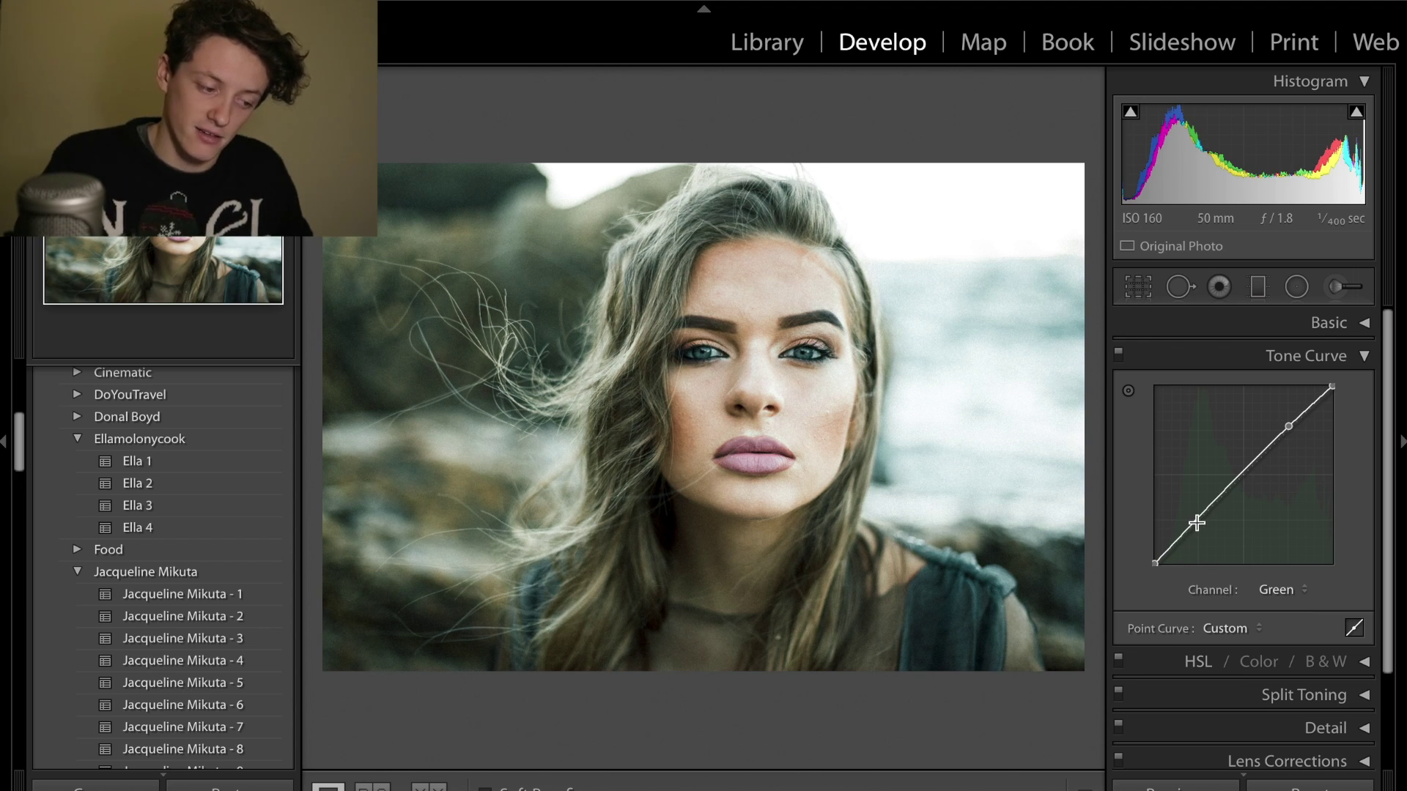
{"action": "left_click_drag", "start_coordinate": [1198, 520], "coordinate": [1197, 524]}
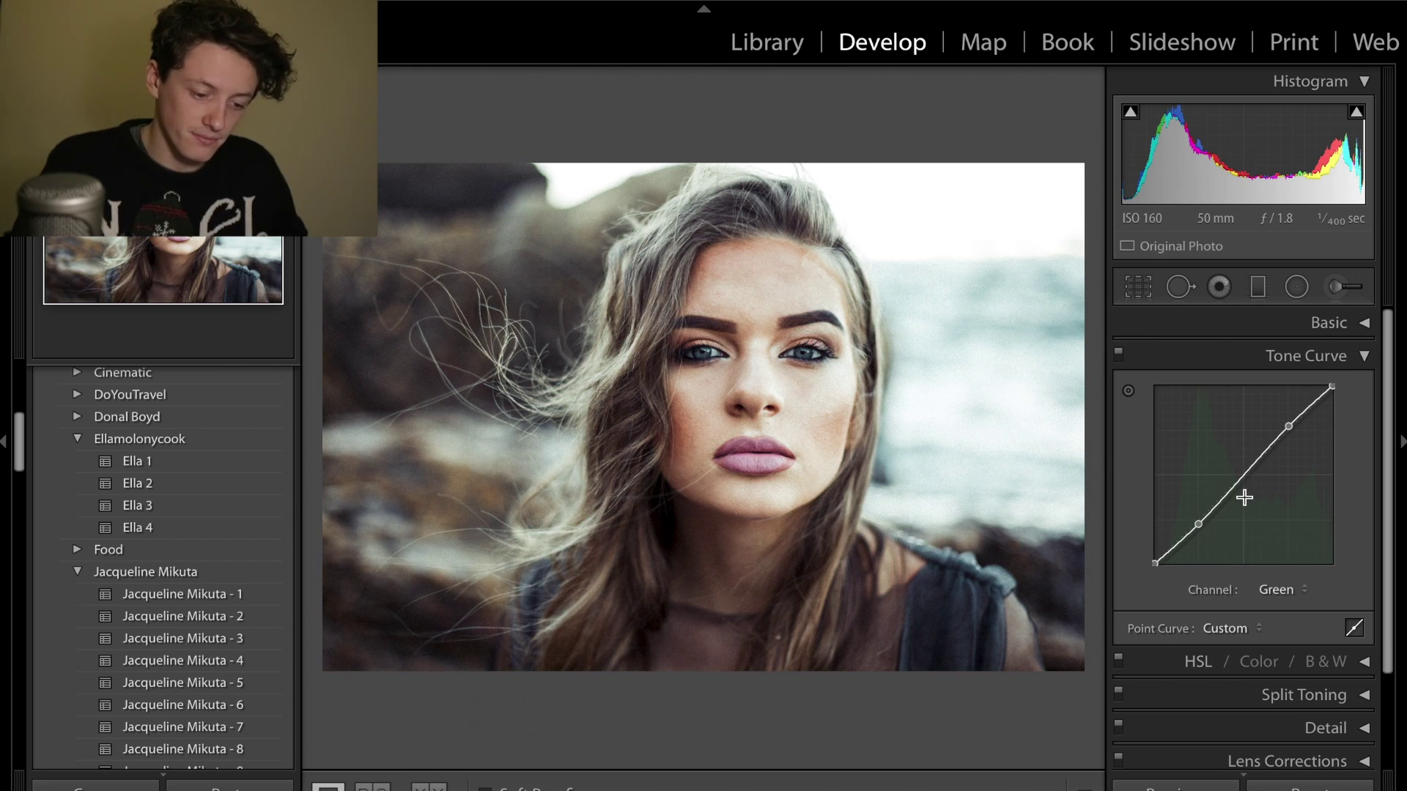
Shape a slight S-curve in the Blue channel, with a highlight point at about 74.5/77.6% and a shadow point at about 25.1/22.7%.
{"action": "left_click", "coordinate": [1303, 595]}
{"action": "left_click", "coordinate": [1294, 603]}
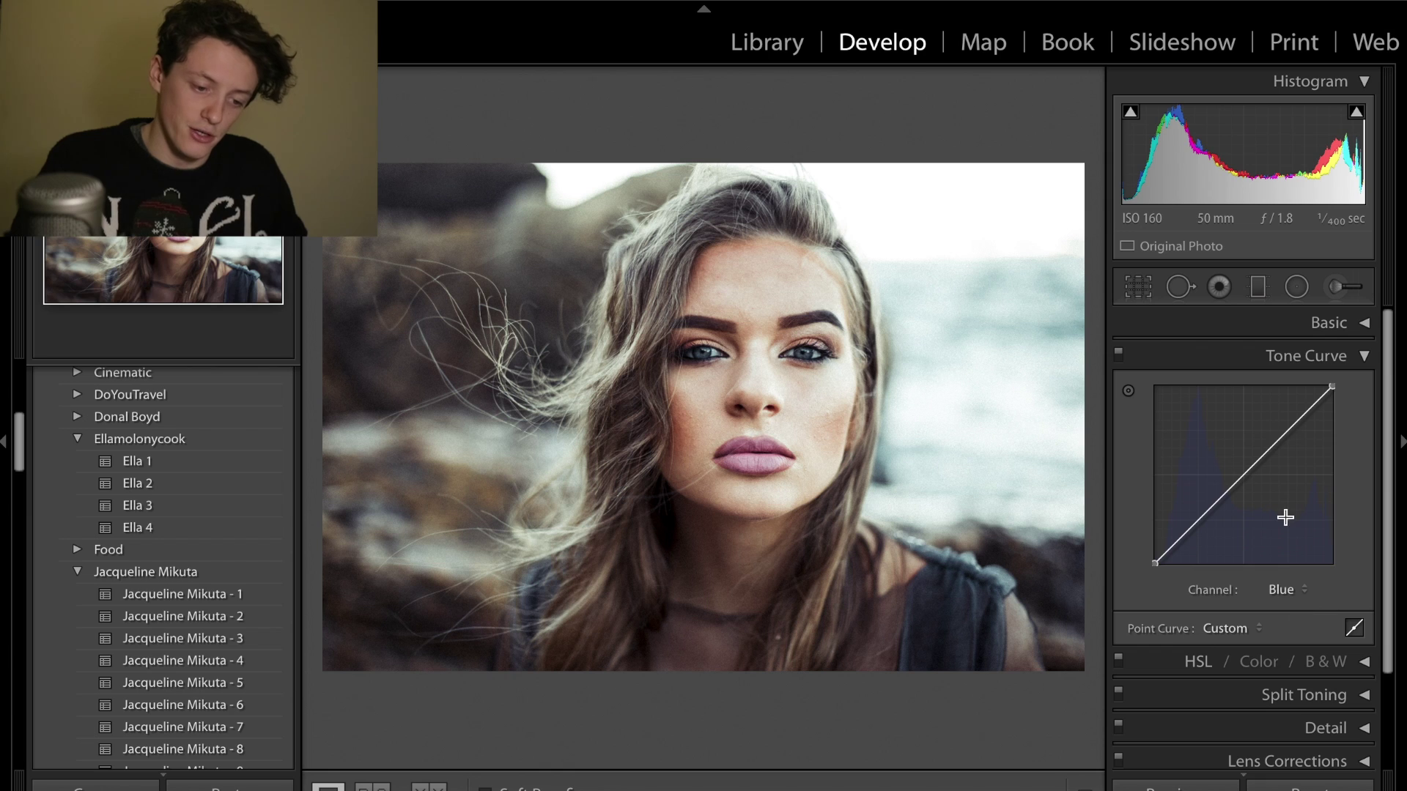
{"action": "left_click", "coordinate": [1288, 431]}
{"action": "left_click_drag", "start_coordinate": [1290, 432], "coordinate": [1288, 425]}
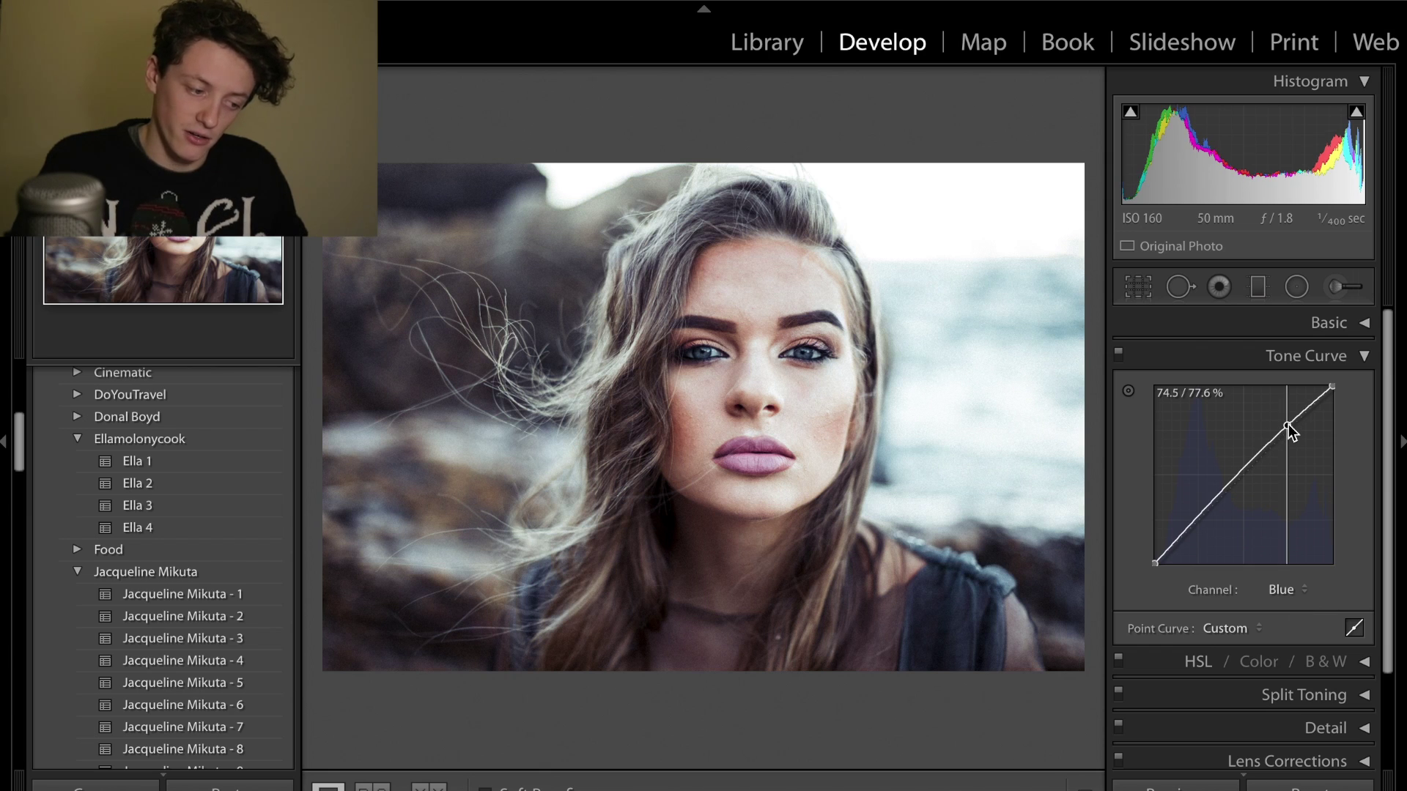
{"action": "left_click", "coordinate": [1198, 520]}
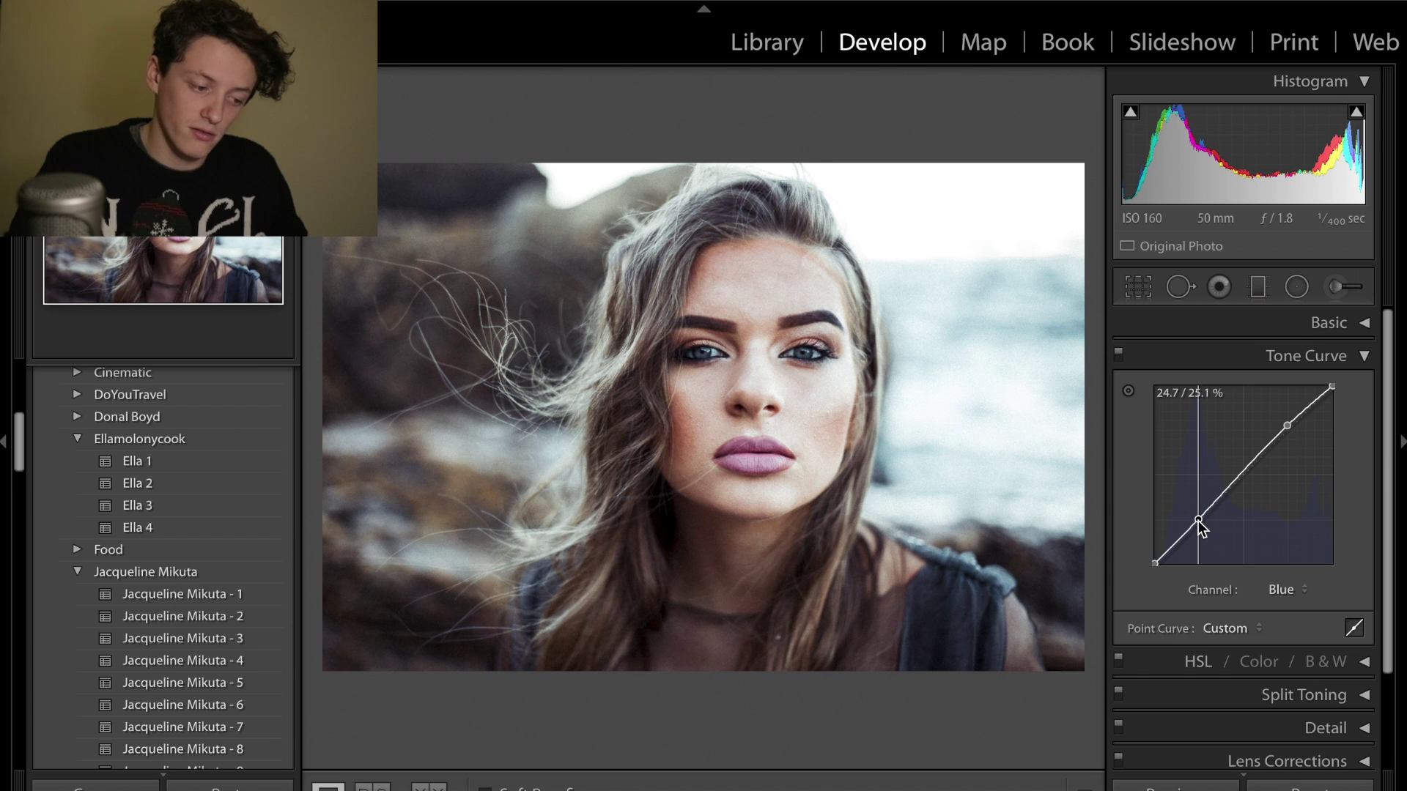
{"action": "left_click_drag", "start_coordinate": [1199, 522], "coordinate": [1199, 526]}
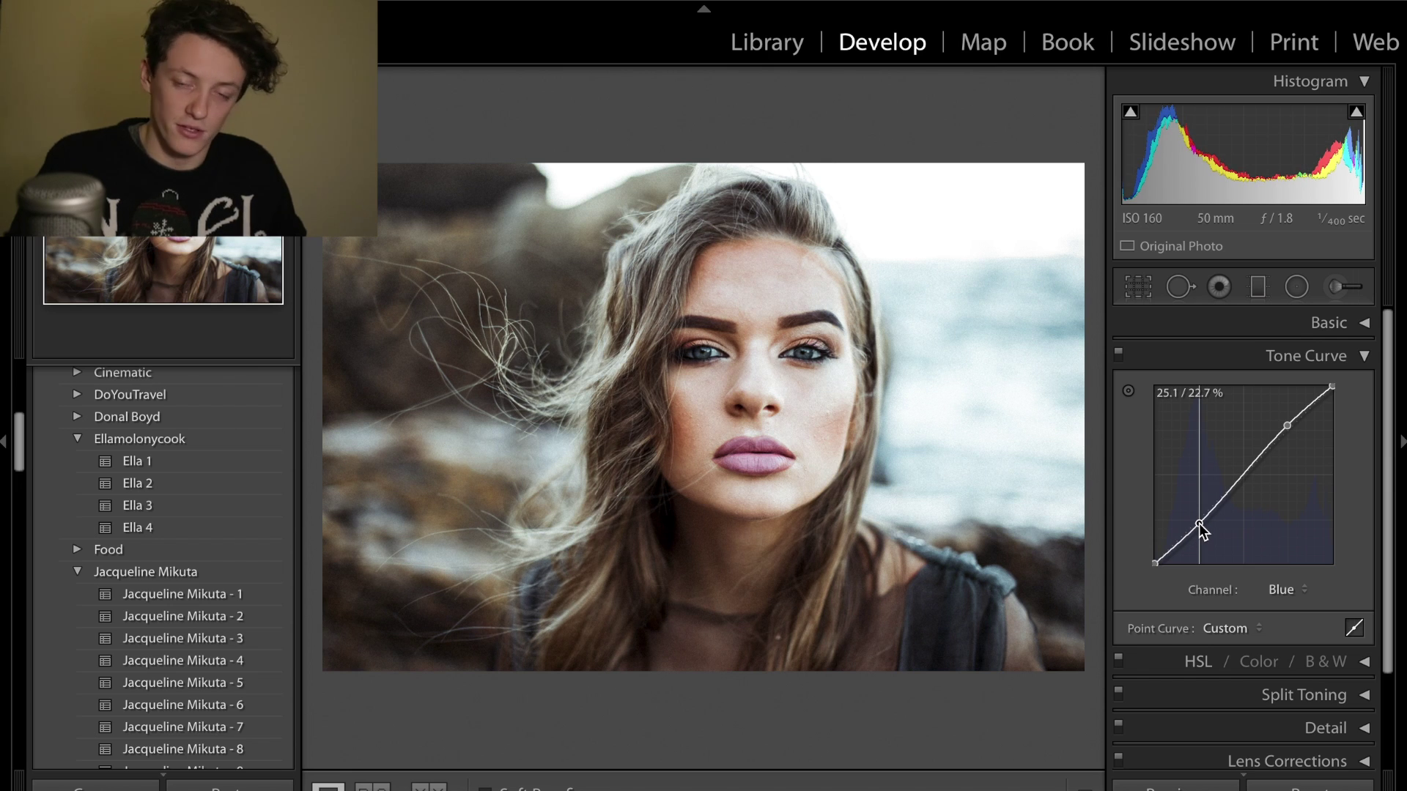